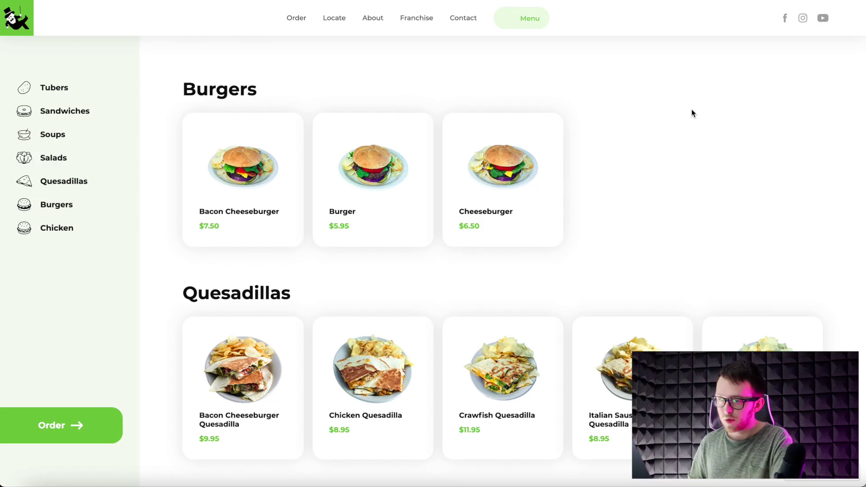
# Look through the published menu page's food categories, from Burgers down to Sandwiches.
pyautogui.scroll(-6, 691, 109)
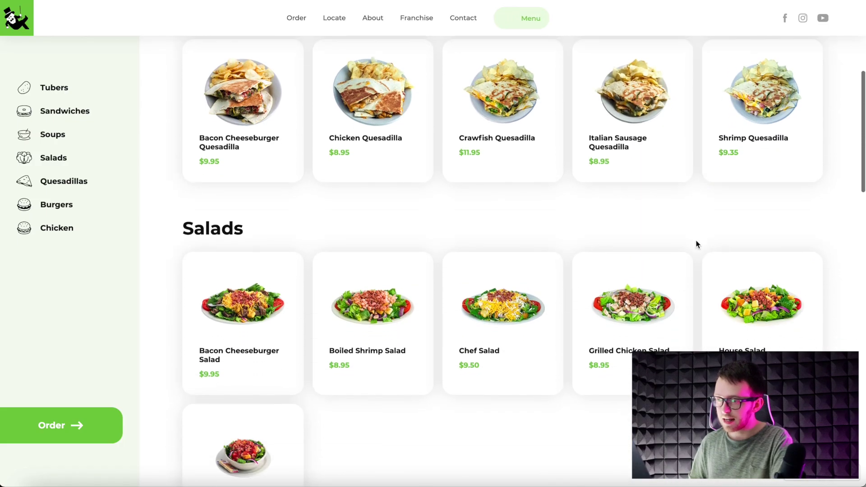
pyautogui.scroll(-9, 693, 308)
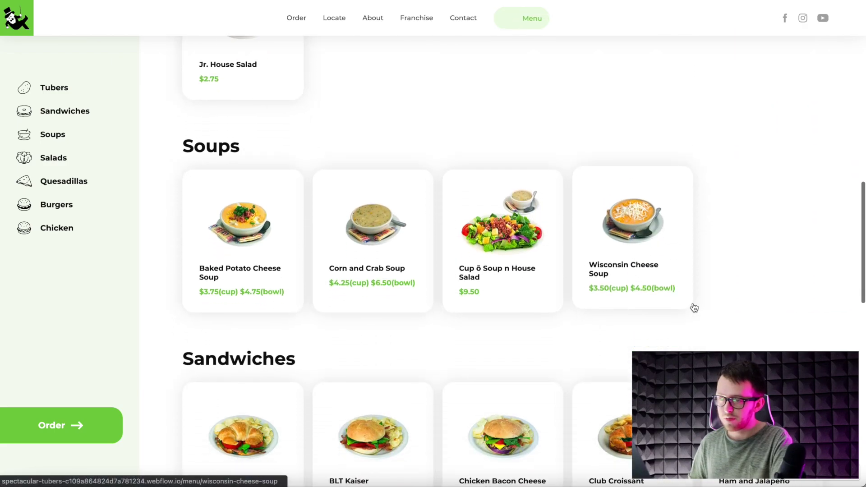
pyautogui.scroll(-1, 694, 307)
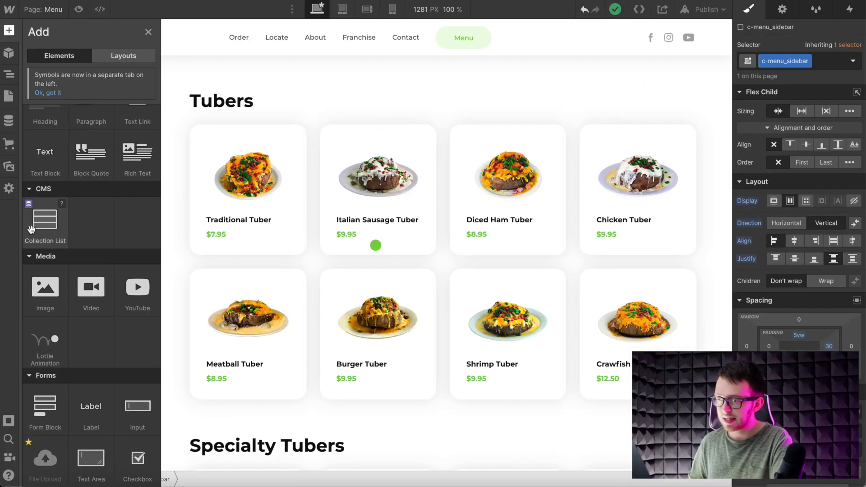
# Try to place a Collection List in the menu content area near the Tubers heading.
pyautogui.moveTo(31, 229); pyautogui.dragTo(346, 88)
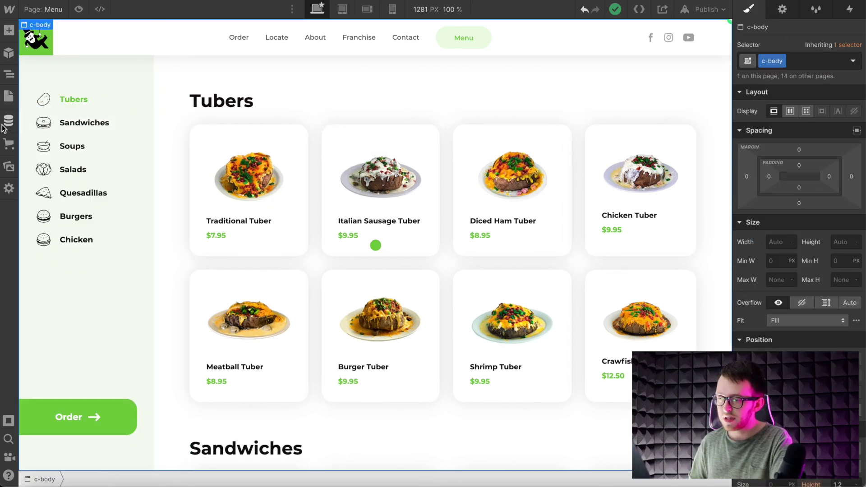
# Create a new CMS collection named Categories with only the basic Name and Slug fields.
pyautogui.click(9, 120)
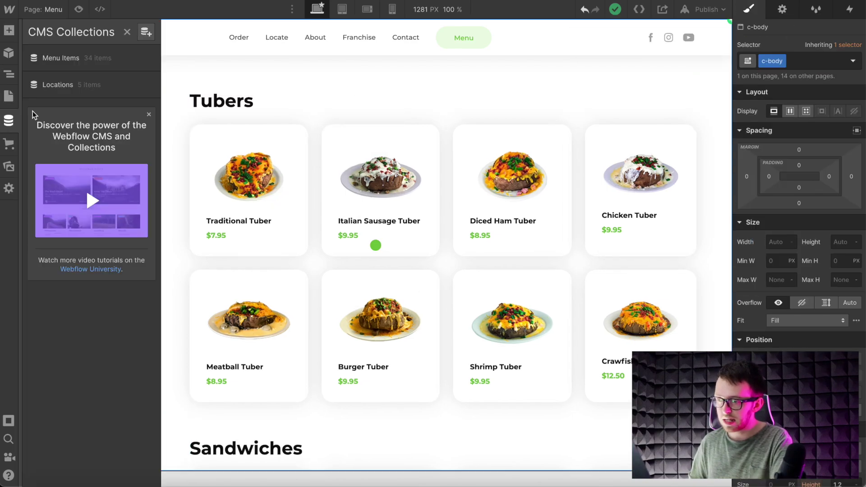
pyautogui.click(146, 32)
pyautogui.write('Category')
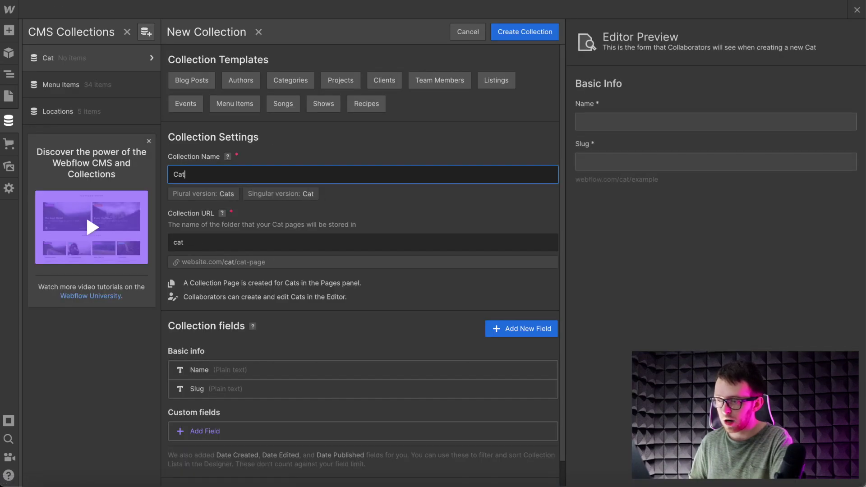
pyautogui.click(539, 33)
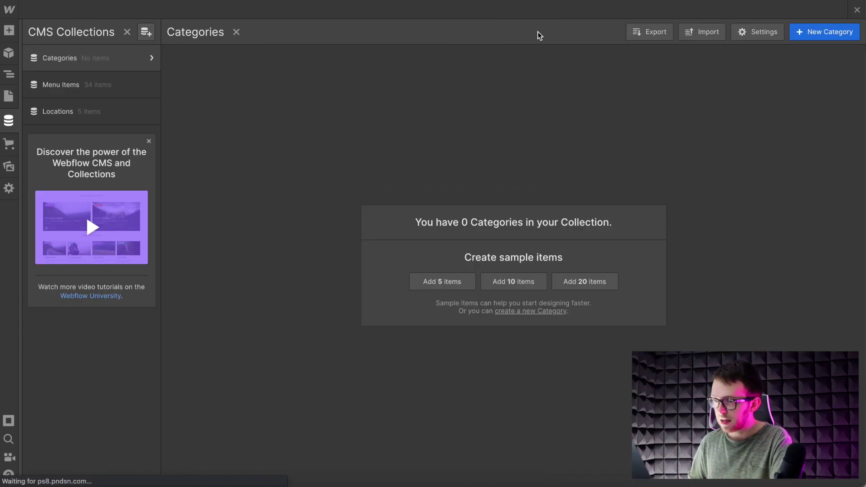
# Add the items Tubers, Sandwiches, Soups, Salads, Quesadillas and Burgers to the Categories collection.
pyautogui.click(814, 37)
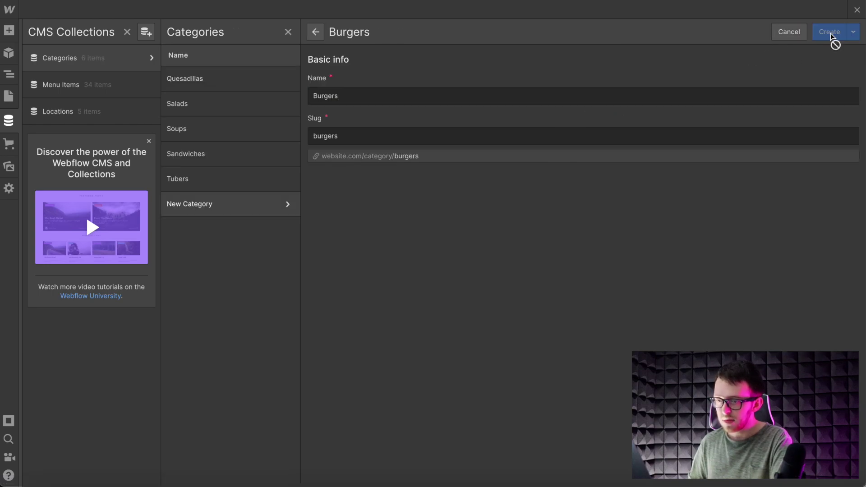
pyautogui.click(832, 33)
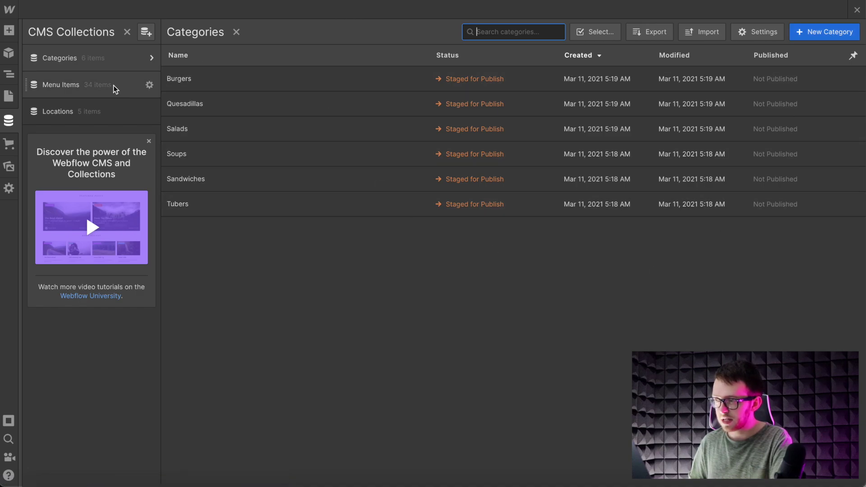
# Add a required Reference field labelled "Choose a Category" to the Menu Items collection, pointing to the Categories collection.
pyautogui.click(150, 86)
pyautogui.scroll(-2, 257, 248)
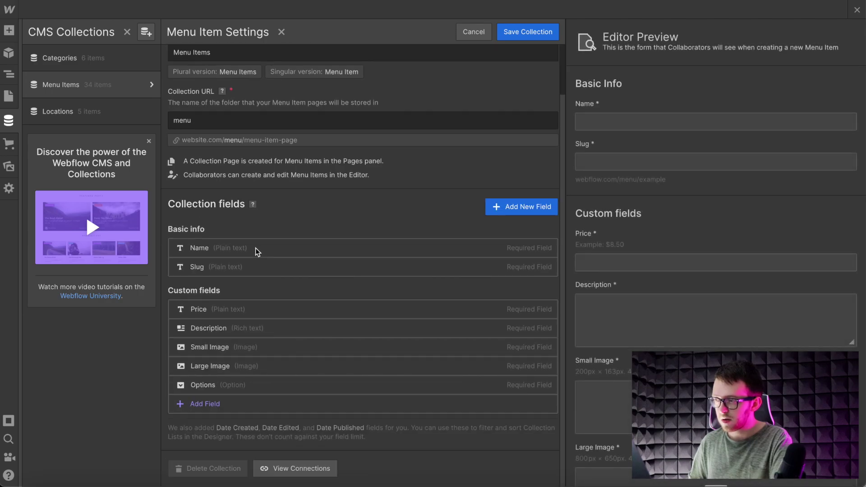
pyautogui.click(216, 404)
pyautogui.scroll(-3, 295, 369)
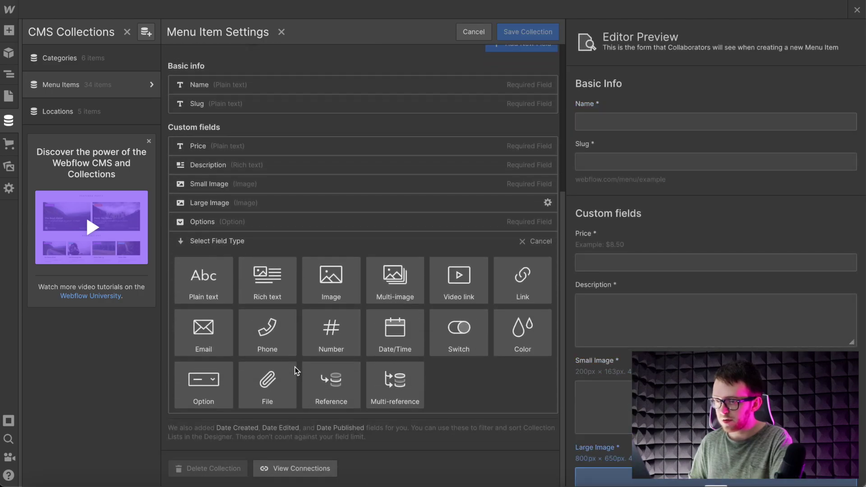
pyautogui.moveTo(332, 388)
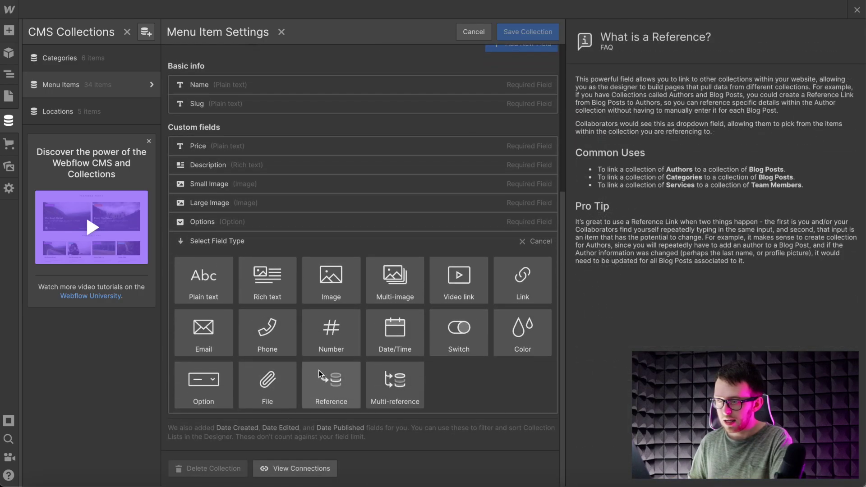
pyautogui.click(332, 389)
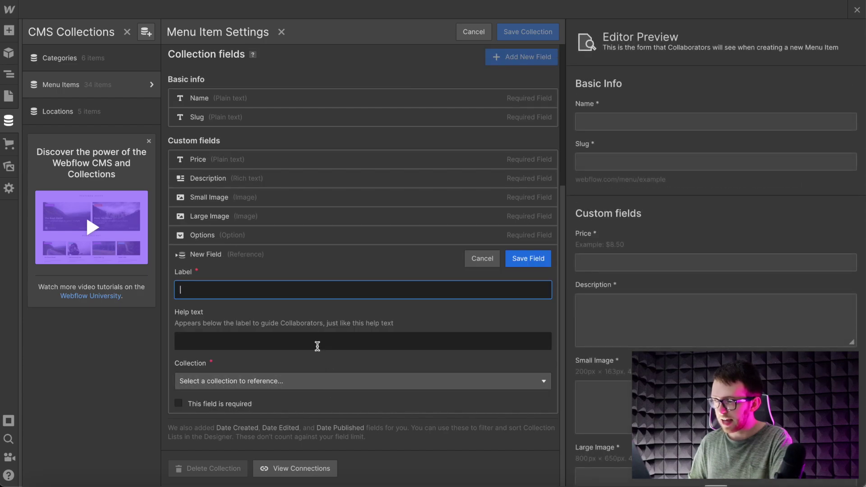
pyautogui.write('Choose a Categor')
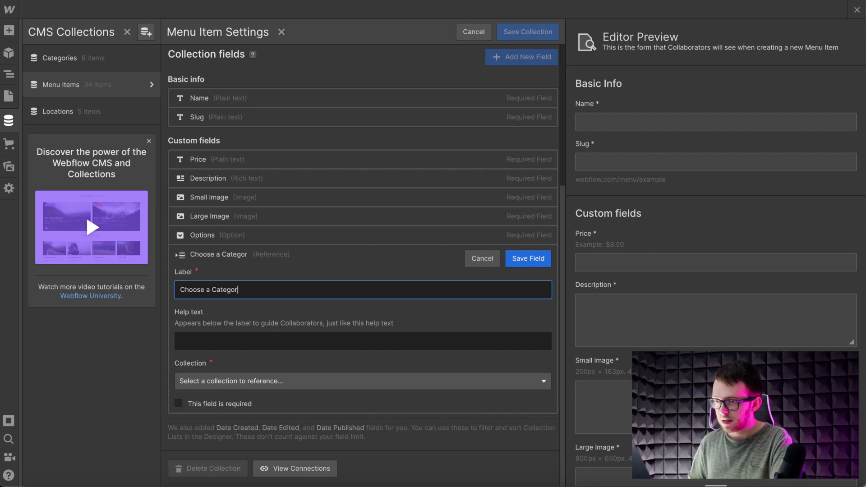
pyautogui.click(258, 380)
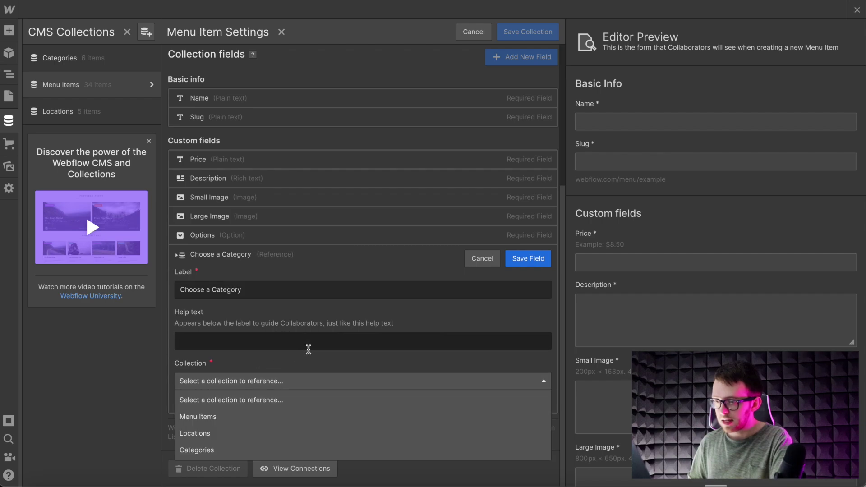
pyautogui.click(218, 456)
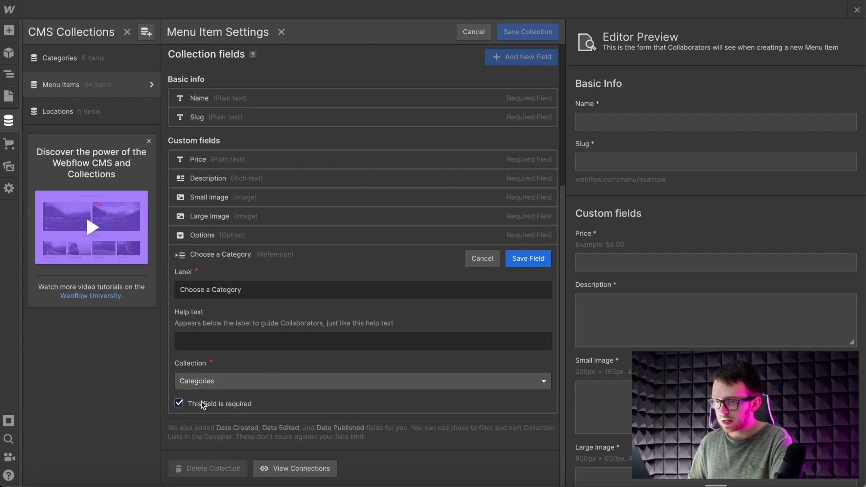
pyautogui.click(528, 258)
# Move the "Choose a Category" field above Price in the custom fields and save the Menu Items collection.
pyautogui.moveTo(170, 387); pyautogui.dragTo(172, 280)
pyautogui.click(540, 34)
# Assign the Sandwiches category to the Chicken Bacon Cheese Sandwich menu item and save it.
pyautogui.click(206, 80)
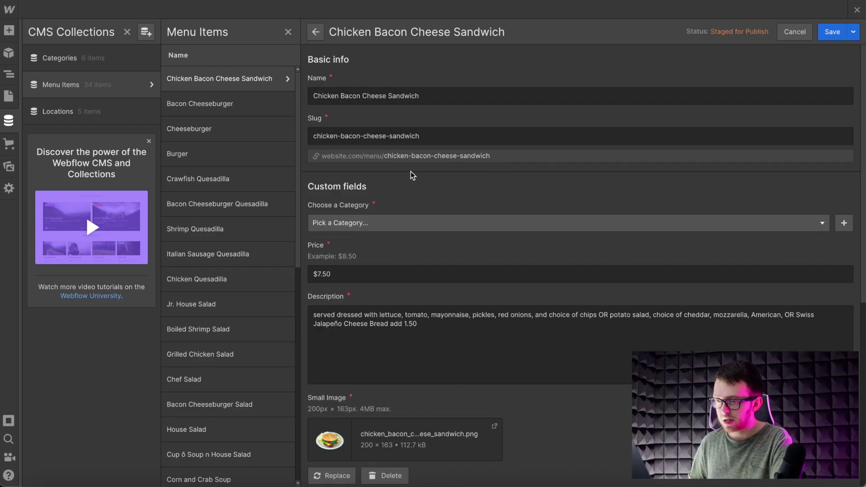
pyautogui.click(401, 223)
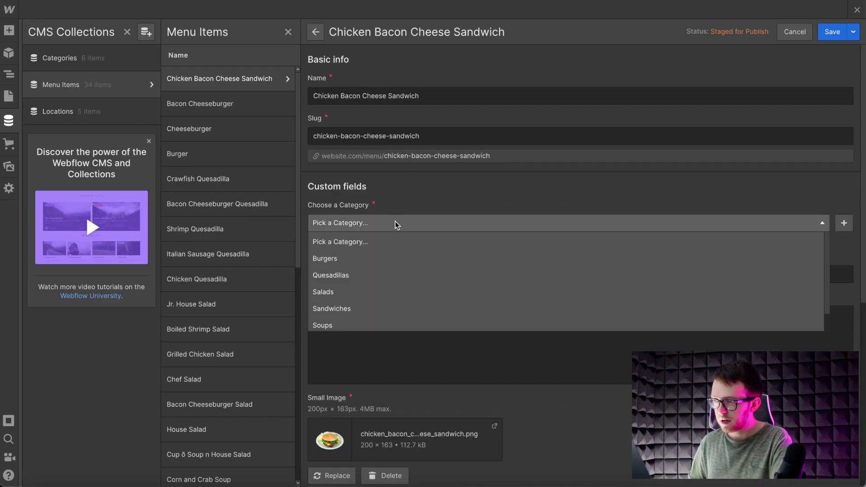
pyautogui.click(360, 309)
pyautogui.click(832, 32)
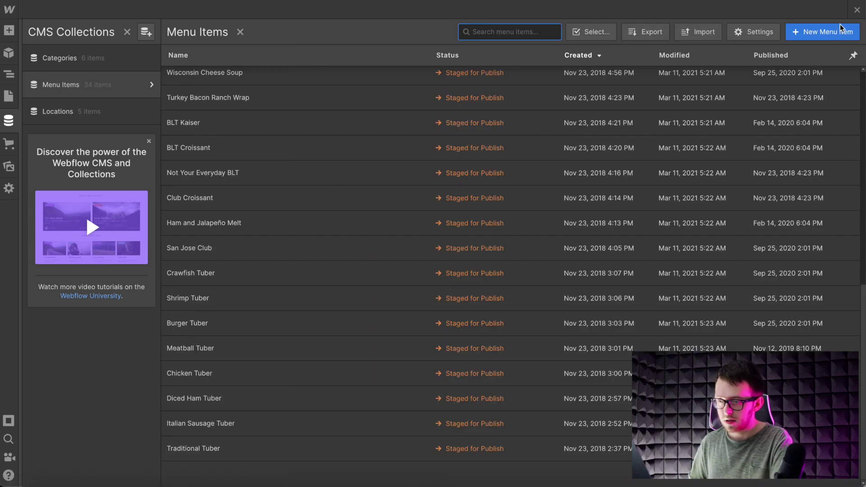
# Leave the CMS and add a Collection List to the empty c-menu_content block, with Categories as its source.
pyautogui.click(856, 9)
pyautogui.click(8, 31)
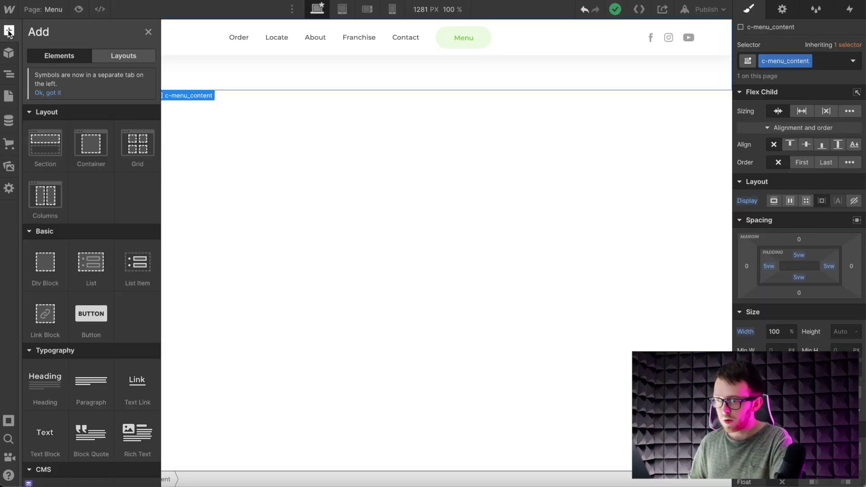
pyautogui.scroll(-3, 47, 418)
pyautogui.moveTo(47, 417); pyautogui.dragTo(318, 81)
pyautogui.click(262, 214)
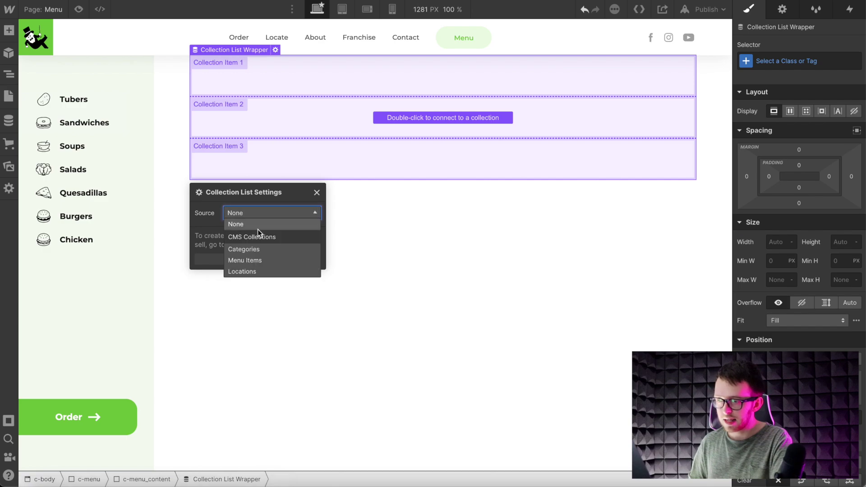
pyautogui.click(278, 251)
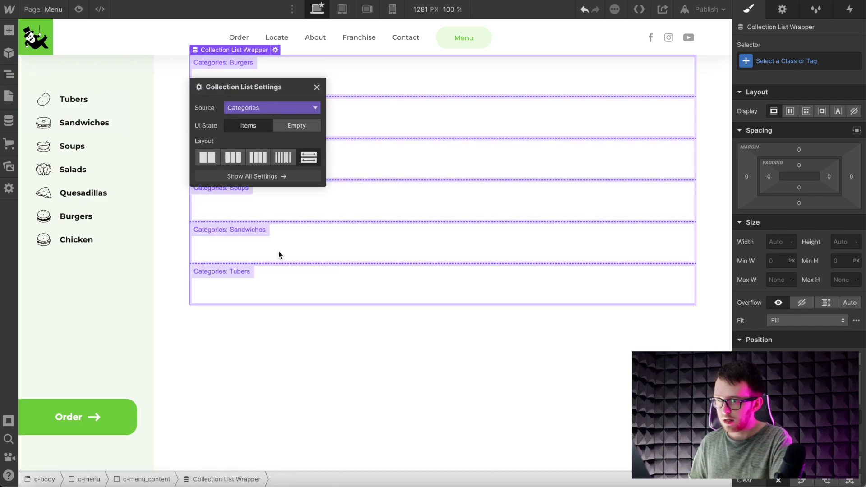
# Apply the existing class tr-contain to the collection item of the Categories list.
pyautogui.click(568, 78)
pyautogui.click(766, 58)
pyautogui.write('t')
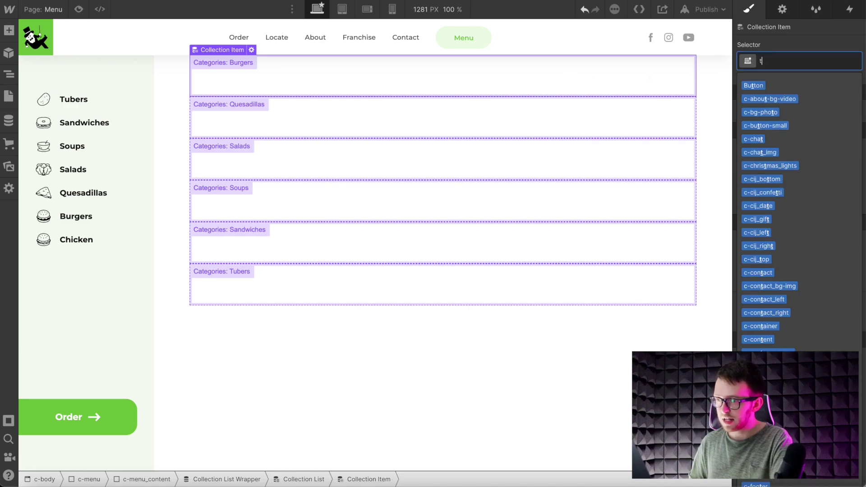
pyautogui.write('r-con')
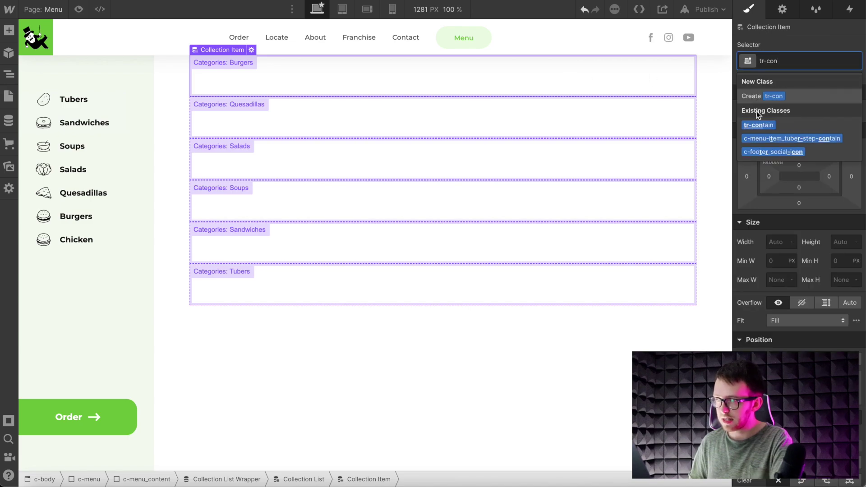
pyautogui.click(760, 126)
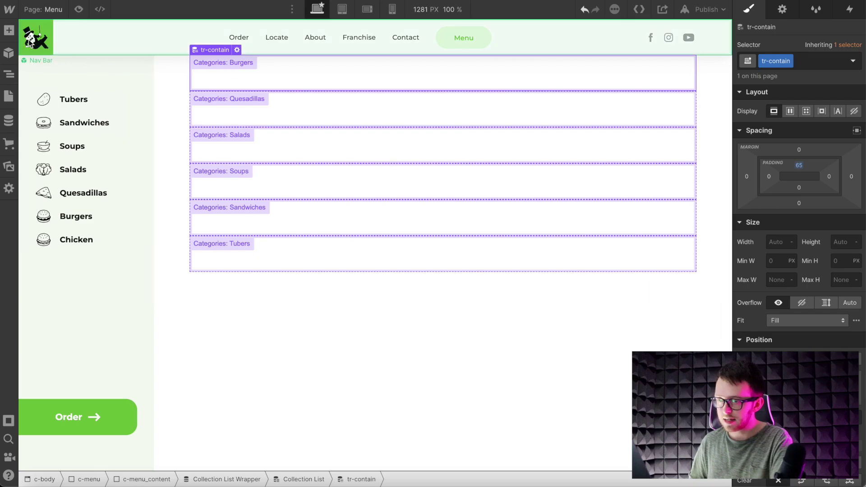
# Add an H2 heading inside the collection item and get its text from the Categories Name field.
pyautogui.click(8, 30)
pyautogui.moveTo(48, 386); pyautogui.dragTo(308, 79)
pyautogui.click(226, 158)
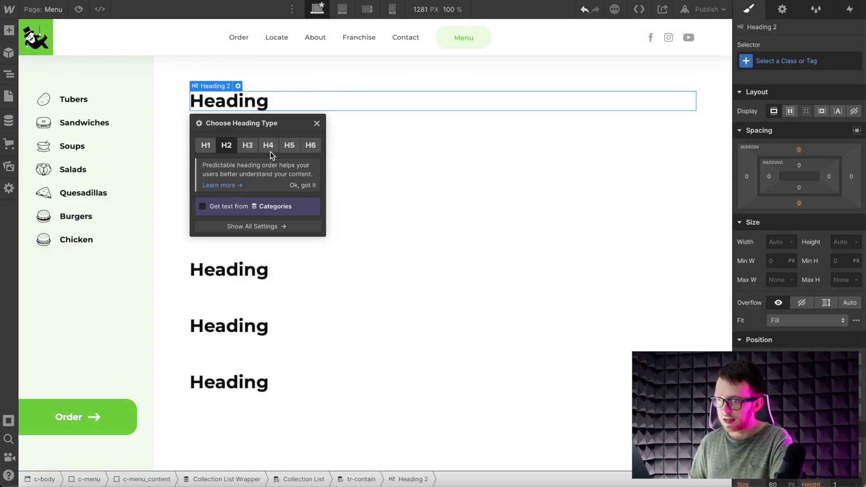
pyautogui.click(232, 206)
pyautogui.click(239, 221)
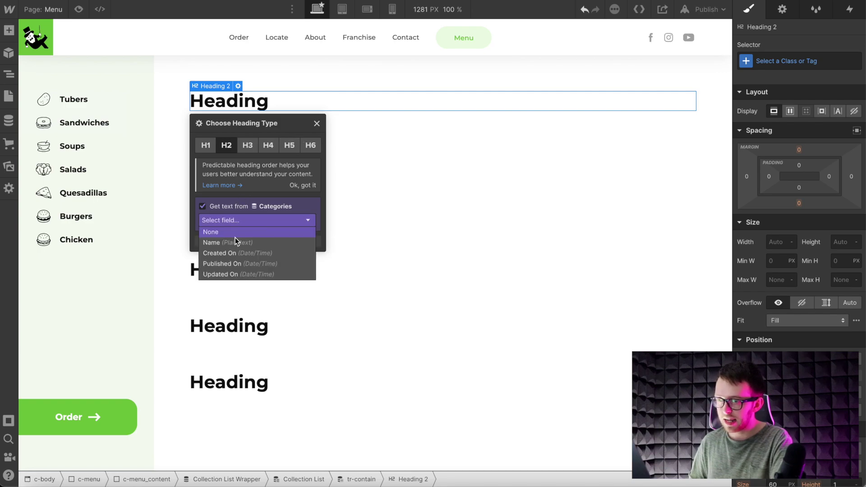
pyautogui.click(235, 243)
# Apply the existing class tr-title to the category heading.
pyautogui.click(776, 60)
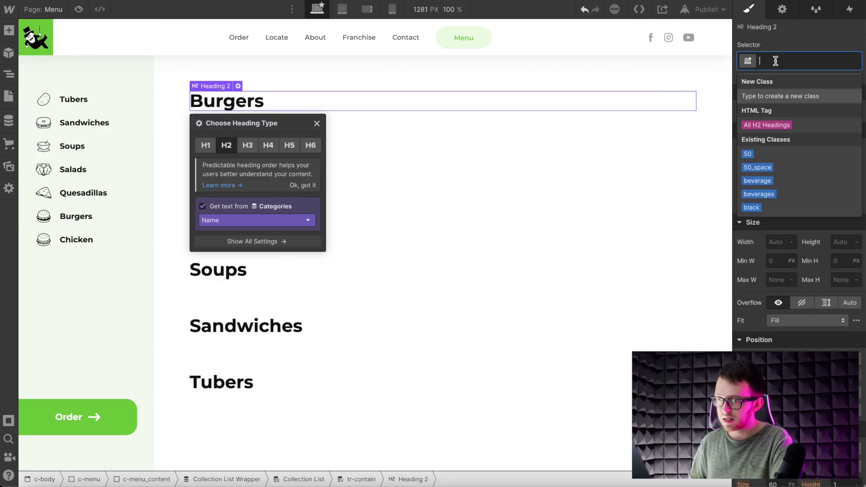
pyautogui.write('tr-title')
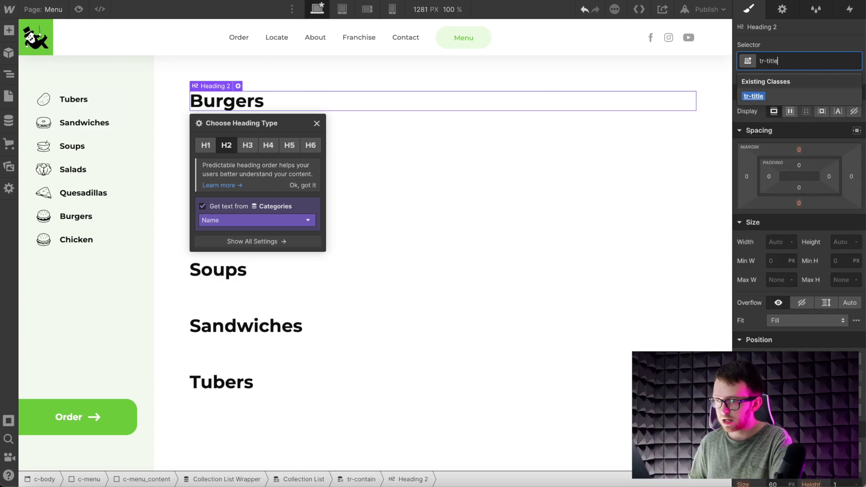
pyautogui.click(777, 93)
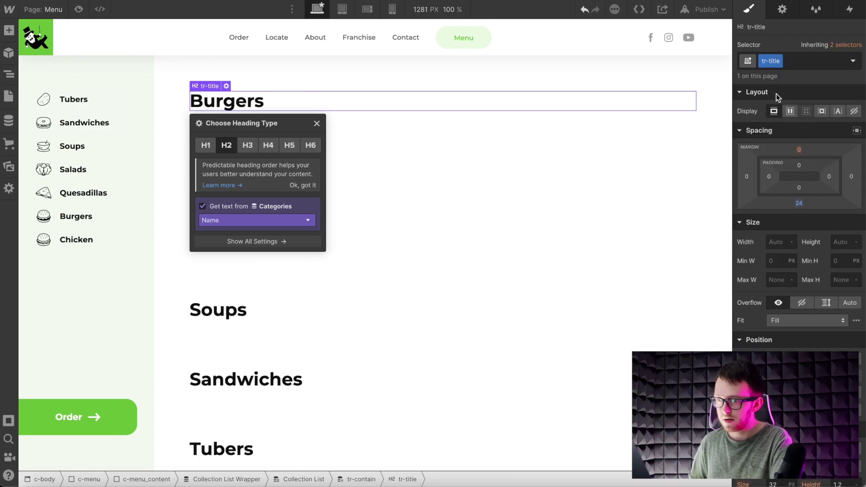
# Add a Div Block below the category heading and give it the existing class tr-list.
pyautogui.click(9, 30)
pyautogui.moveTo(45, 264); pyautogui.dragTo(334, 113)
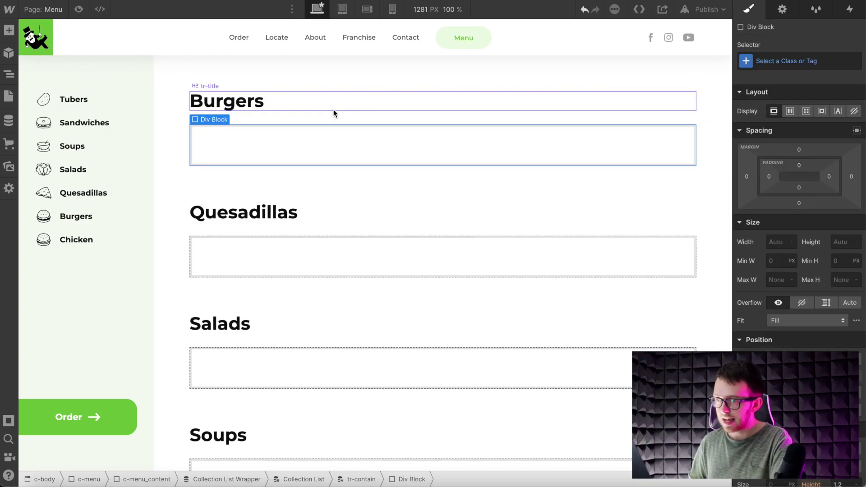
pyautogui.click(766, 62)
pyautogui.write('tr-li')
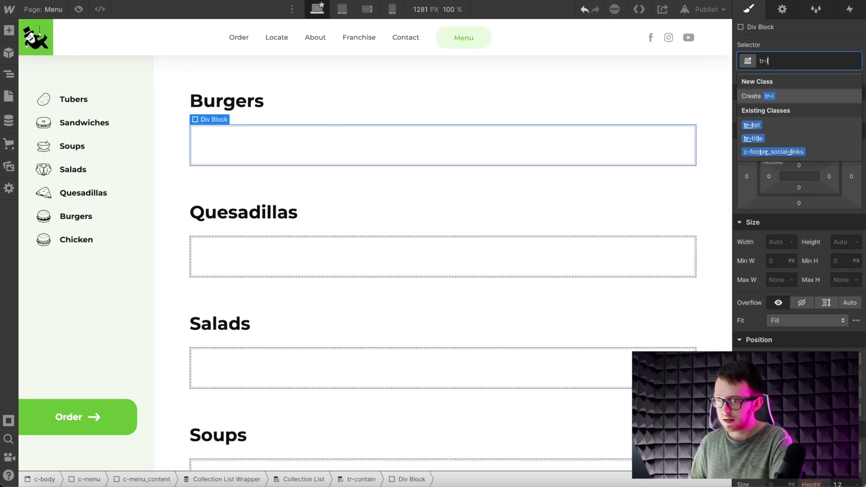
pyautogui.click(753, 123)
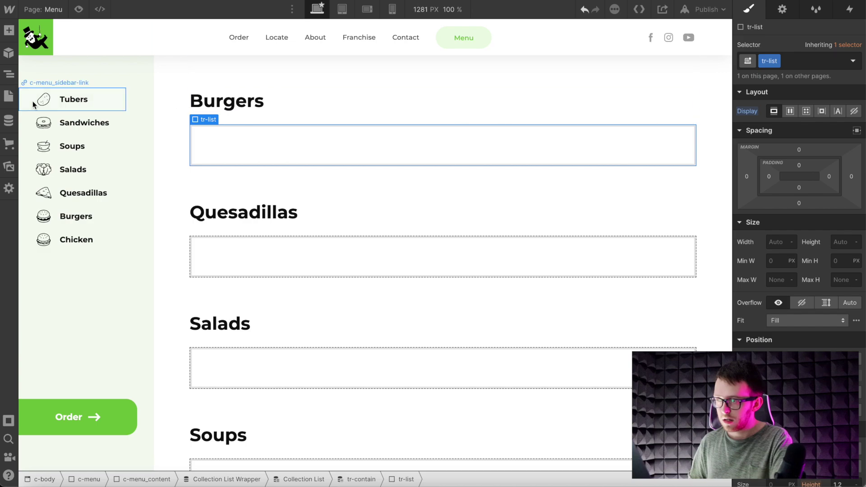
# Review how the tr-title heading and tr-list block are nested inside tr-contain in the page structure.
pyautogui.click(10, 74)
pyautogui.click(85, 170)
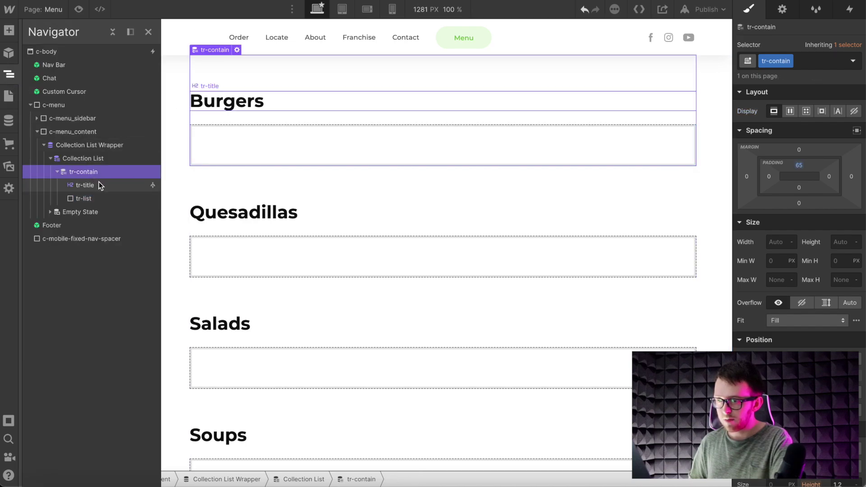
pyautogui.click(99, 183)
pyautogui.click(98, 196)
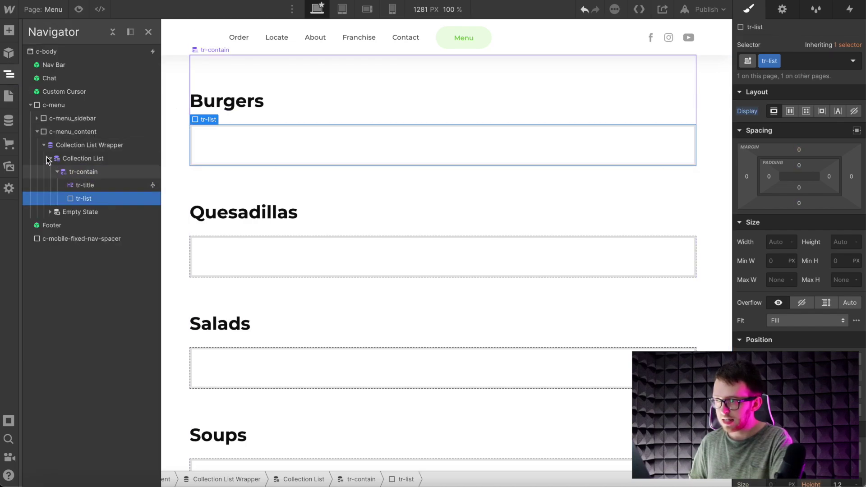
# Add a second Collection List below the first one inside c-menu_content and connect it to the Menu Items collection.
pyautogui.click(45, 145)
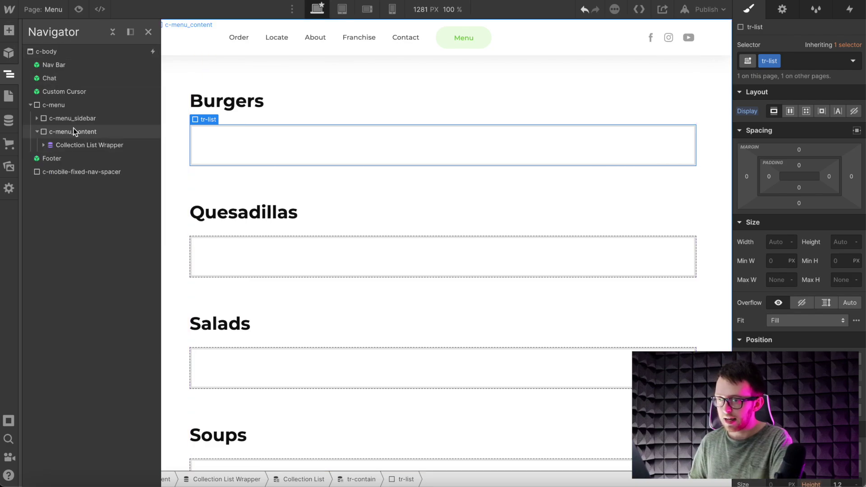
pyautogui.click(7, 33)
pyautogui.scroll(-5, 90, 270)
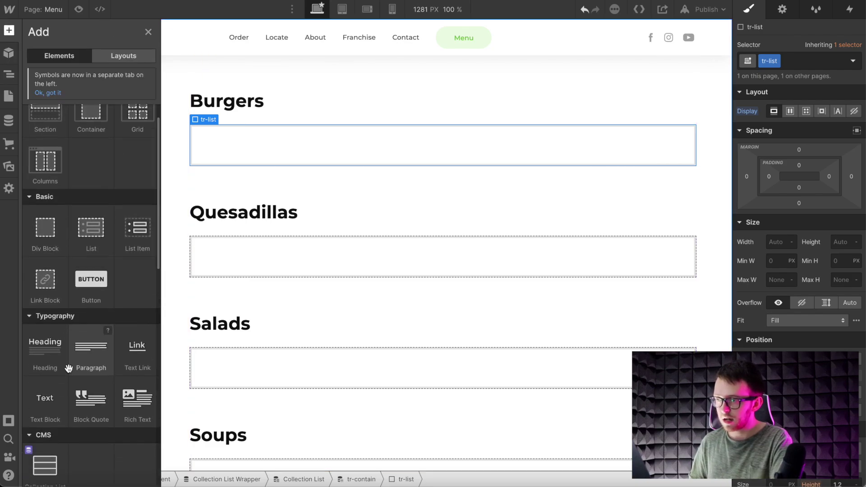
pyautogui.moveTo(48, 424); pyautogui.dragTo(98, 365)
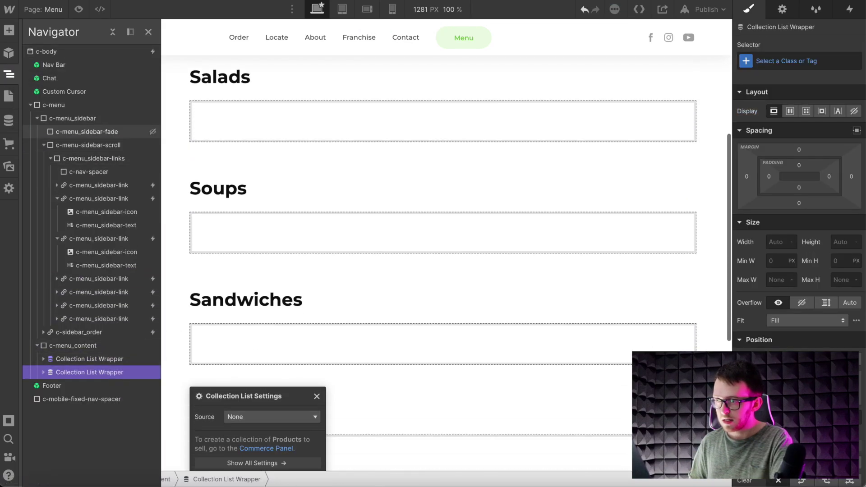
pyautogui.click(275, 240)
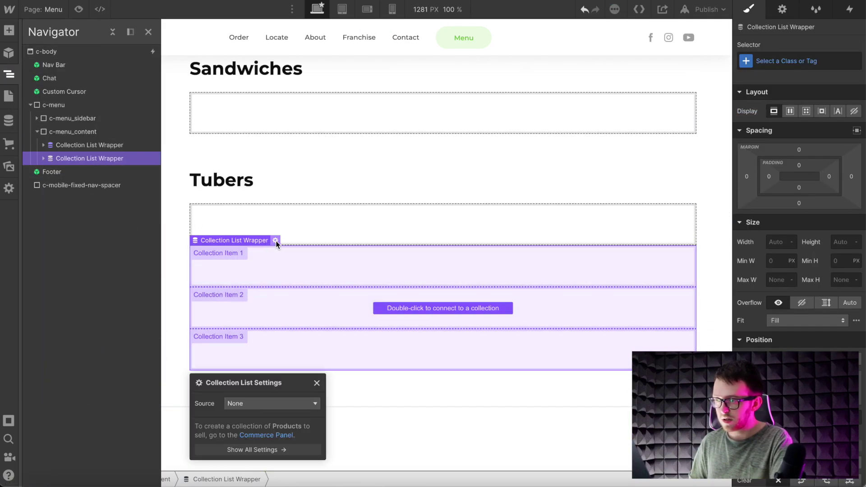
pyautogui.click(414, 213)
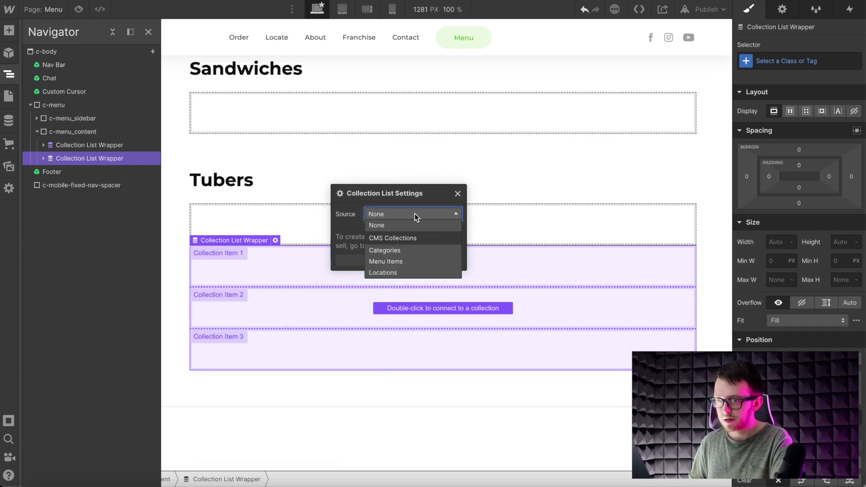
pyautogui.click(405, 261)
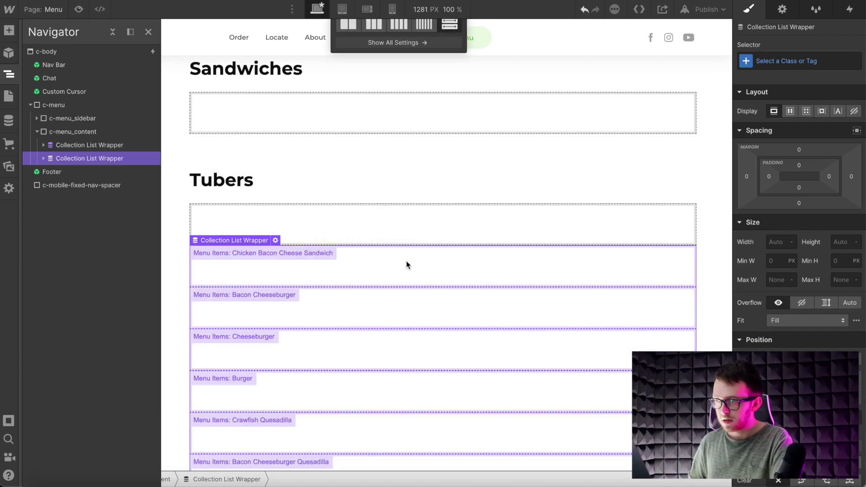
# Apply the existing class tr-wrap to the Menu Items Collection List Wrapper.
pyautogui.click(802, 62)
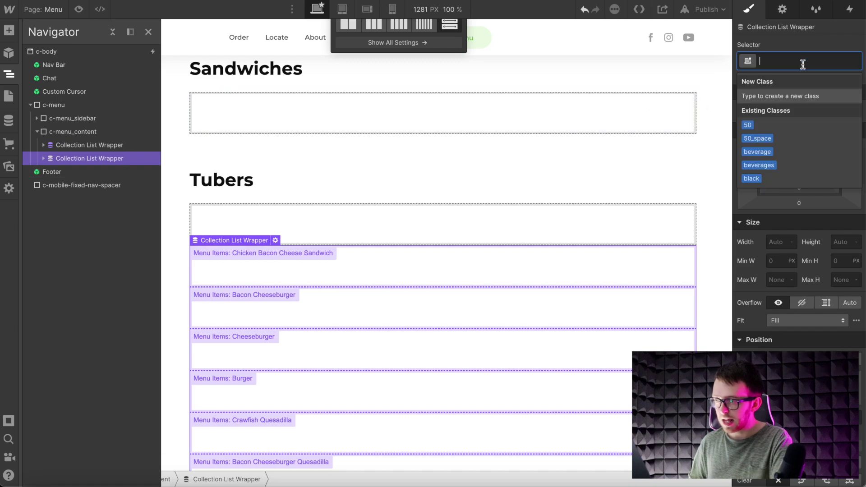
pyautogui.write('tr-wrap')
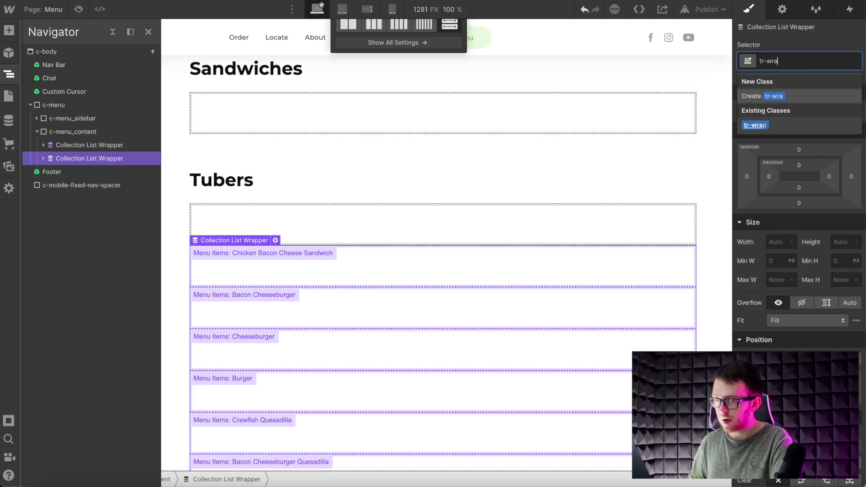
pyautogui.press('Return')
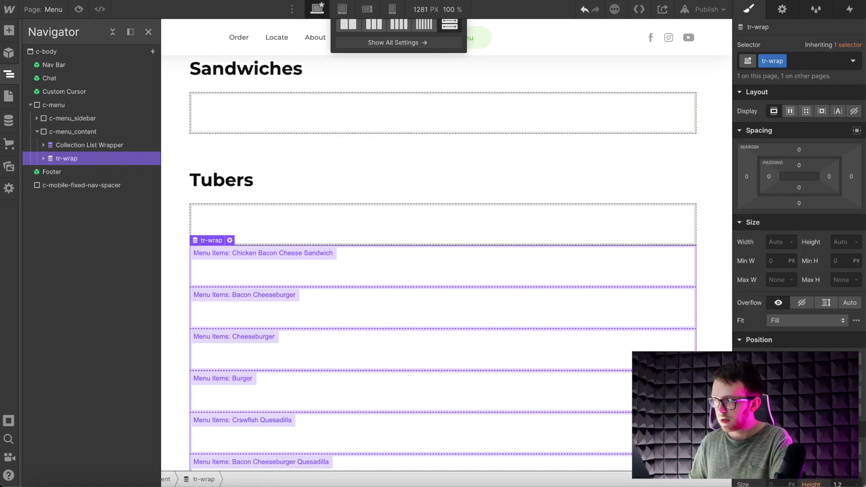
# Apply the existing class tr-list to the Collection List inside tr-wrap.
pyautogui.click(42, 159)
pyautogui.click(64, 171)
pyautogui.click(793, 60)
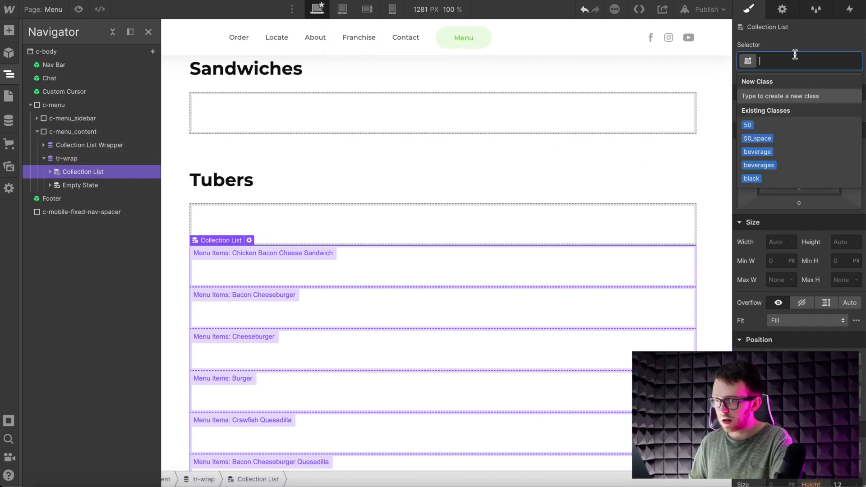
pyautogui.write('tr-list')
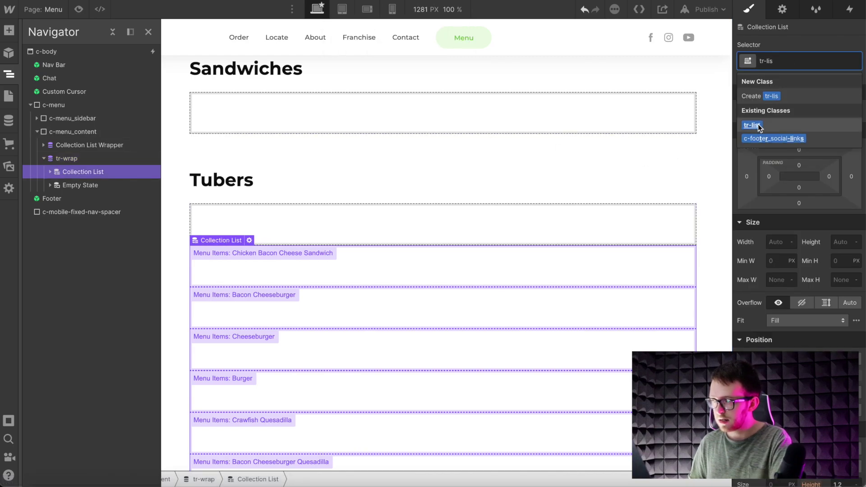
pyautogui.press('Return')
# Apply the existing class tr-item to the Collection Item inside the Menu Items tr-list.
pyautogui.click(49, 172)
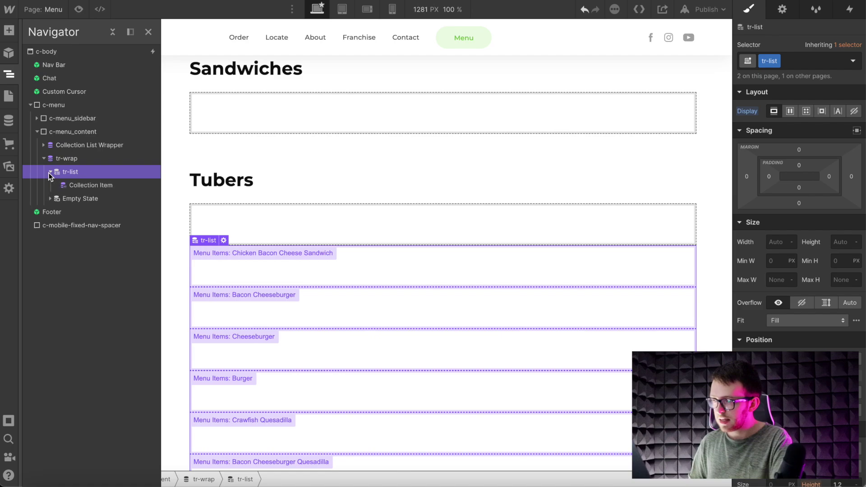
pyautogui.click(70, 185)
pyautogui.click(778, 61)
pyautogui.write('tr-')
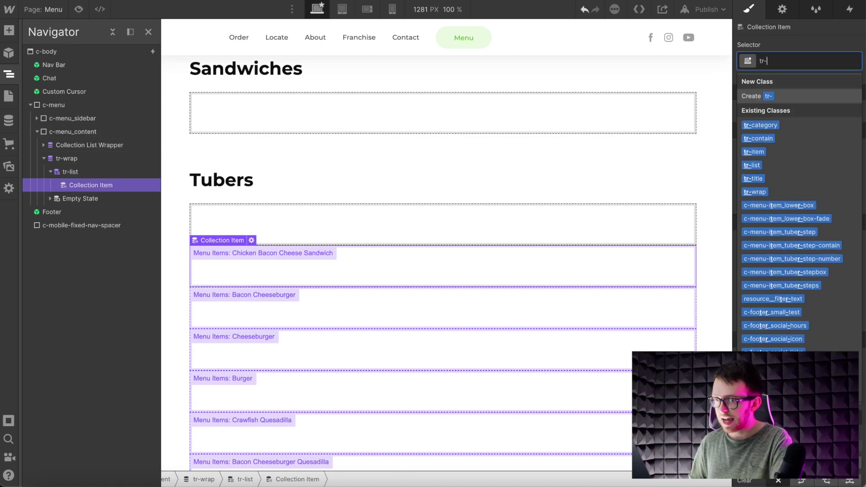
pyautogui.write('item')
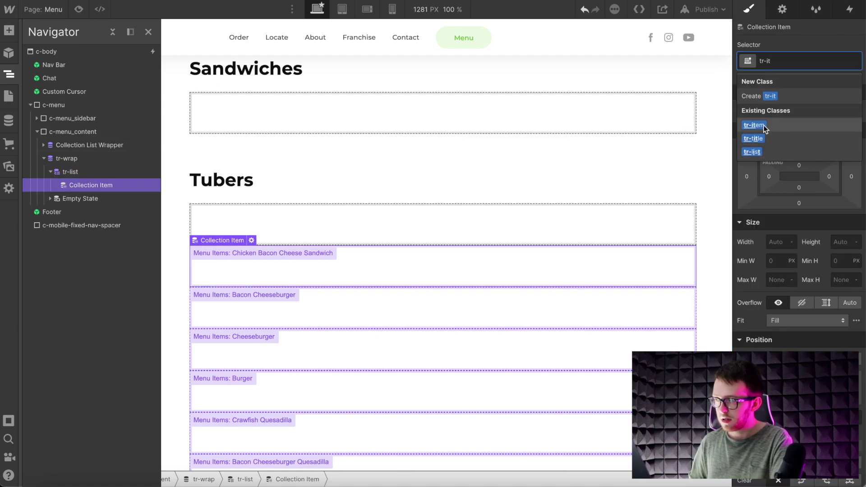
pyautogui.click(764, 125)
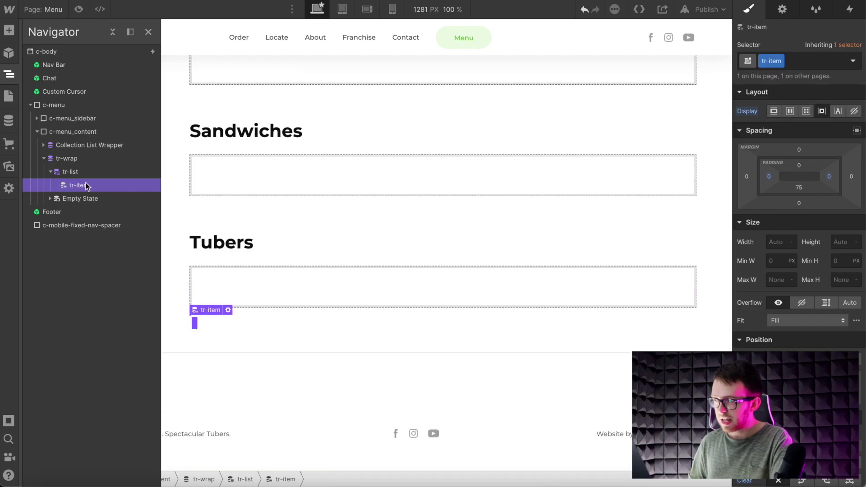
# Place the prepared c-menu_item-card link block inside the tr-item collection item.
pyautogui.click(57, 185)
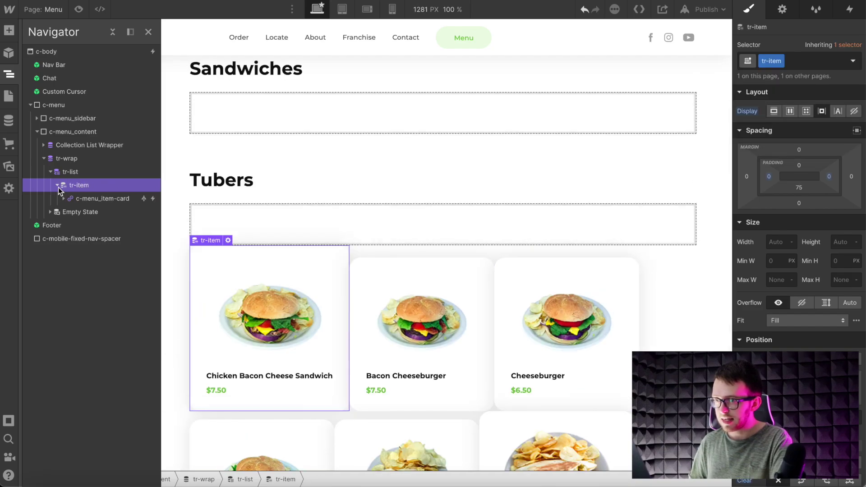
pyautogui.click(86, 197)
pyautogui.scroll(-2, 252, 329)
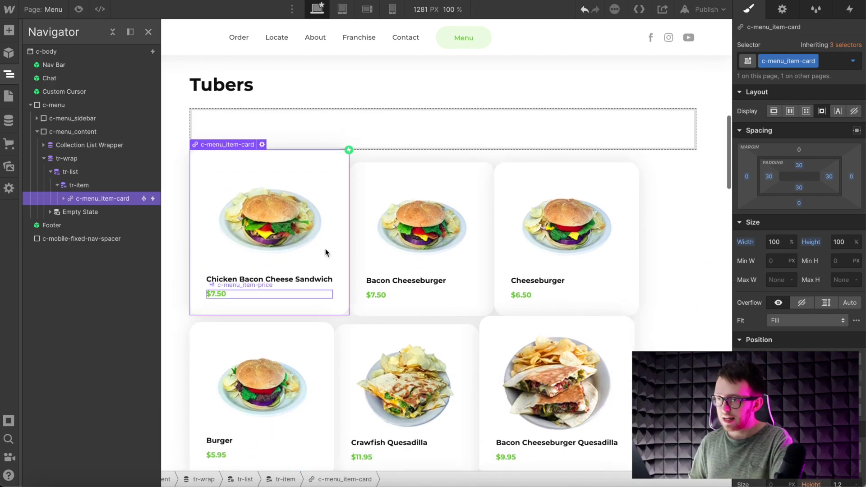
# Set the display of the Menu Items tr-list to Grid.
pyautogui.click(105, 182)
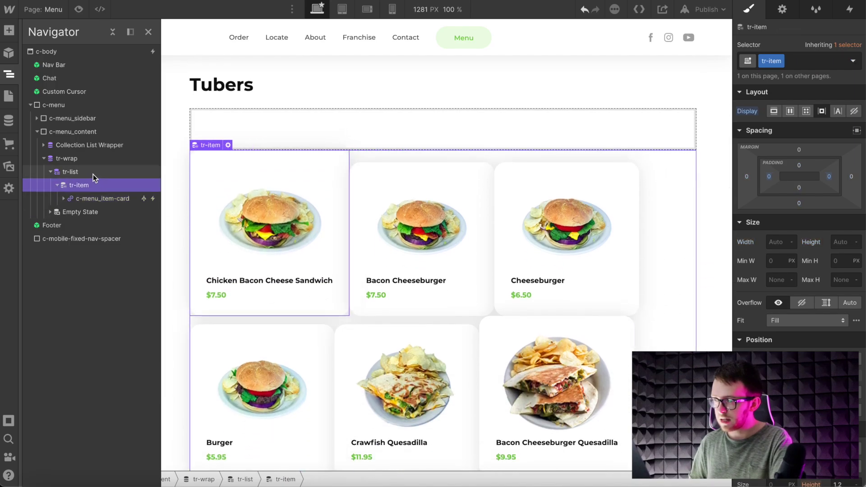
pyautogui.click(93, 174)
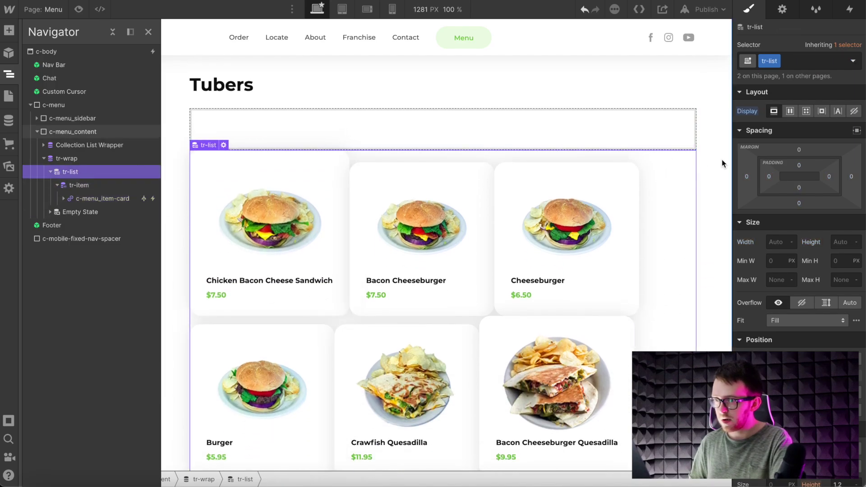
pyautogui.click(805, 115)
pyautogui.press('Escape')
pyautogui.scroll(4, 615, 136)
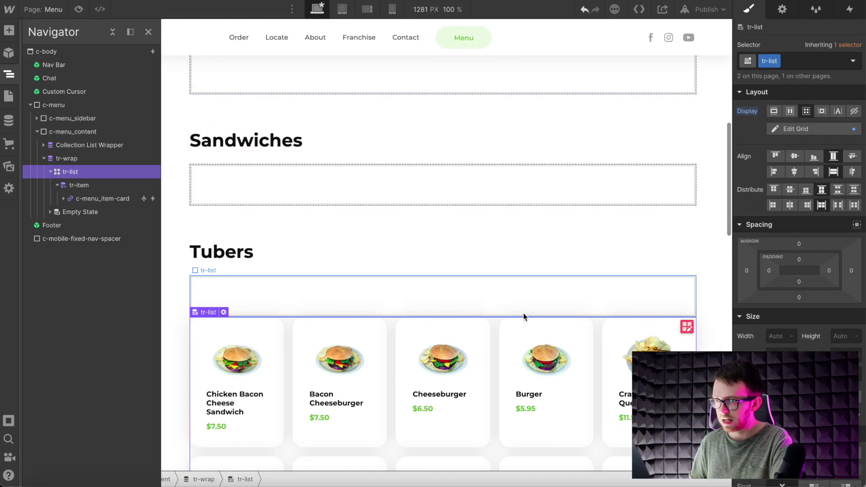
pyautogui.scroll(-1, 523, 313)
pyautogui.scroll(-3, 307, 347)
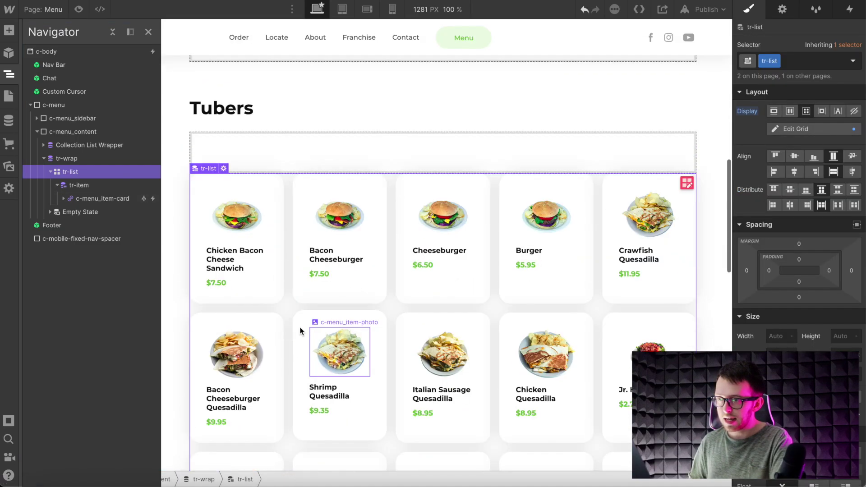
# Add a Paragraph below the price in c-menu_item-card and get its text from the Name field of Choose a Category.
pyautogui.click(243, 292)
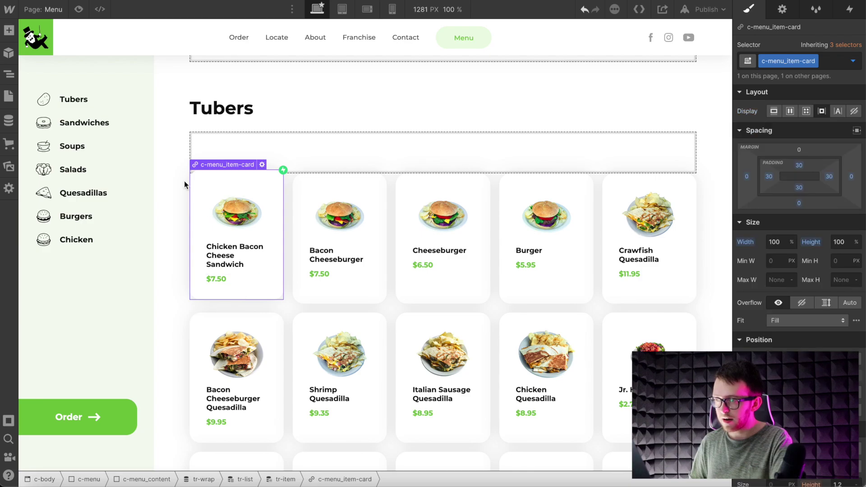
pyautogui.press('a')
pyautogui.moveTo(83, 390); pyautogui.dragTo(253, 280)
pyautogui.click(258, 263)
pyautogui.click(255, 275)
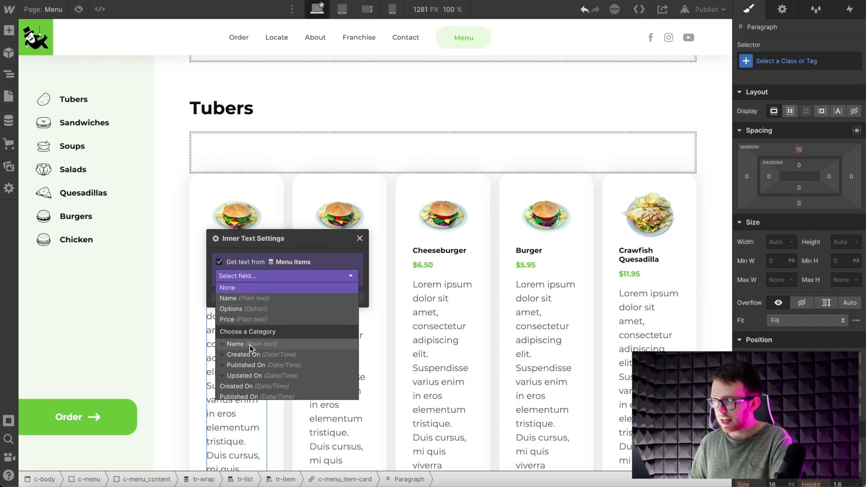
pyautogui.click(266, 343)
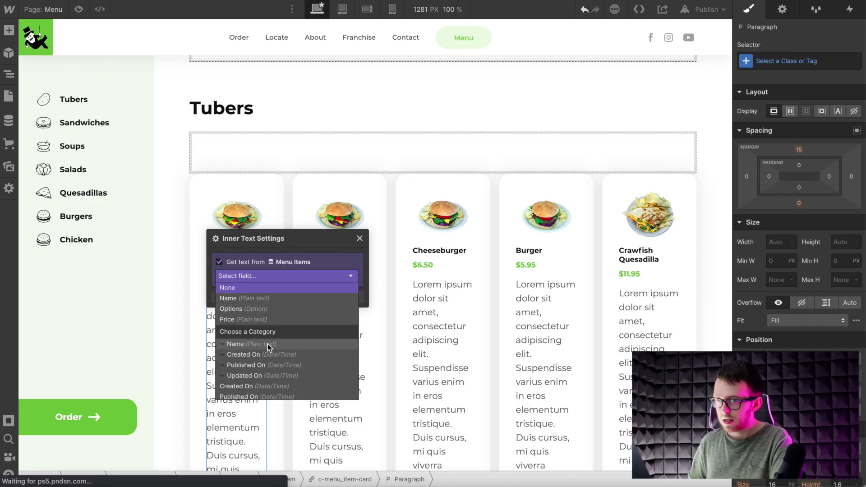
pyautogui.click(359, 322)
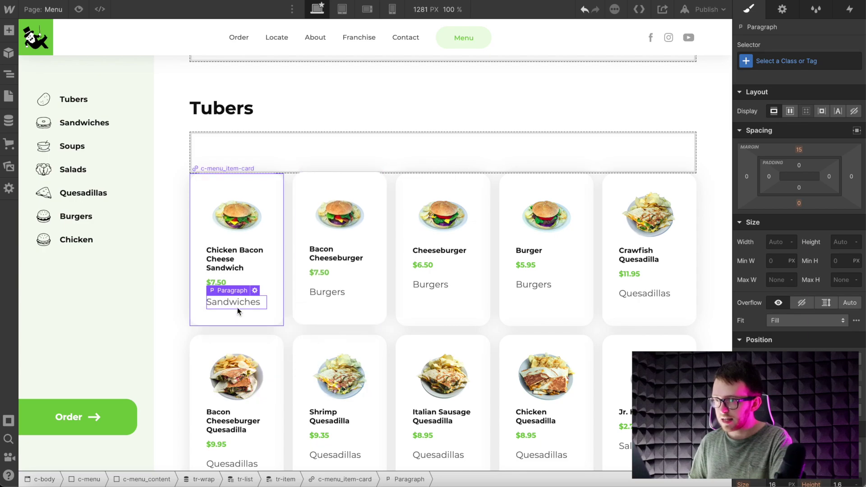
# Apply the existing class tr-category to the category name paragraph in the item card.
pyautogui.click(778, 59)
pyautogui.write('tr')
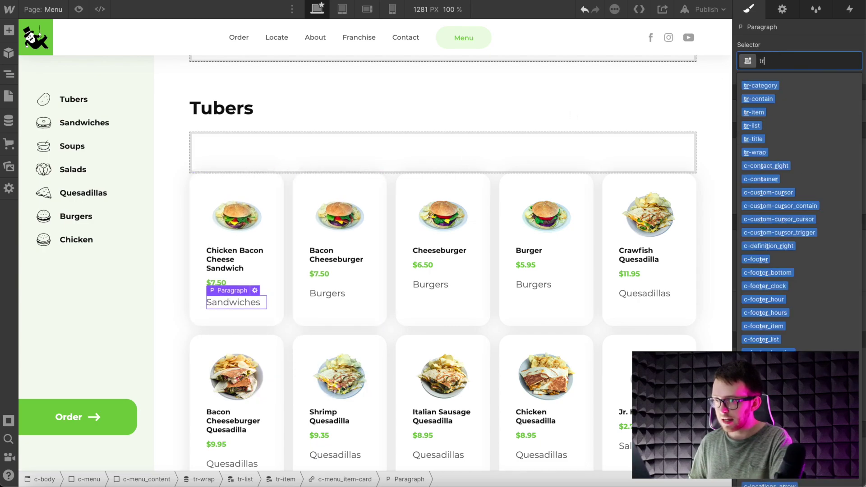
pyautogui.write('-c')
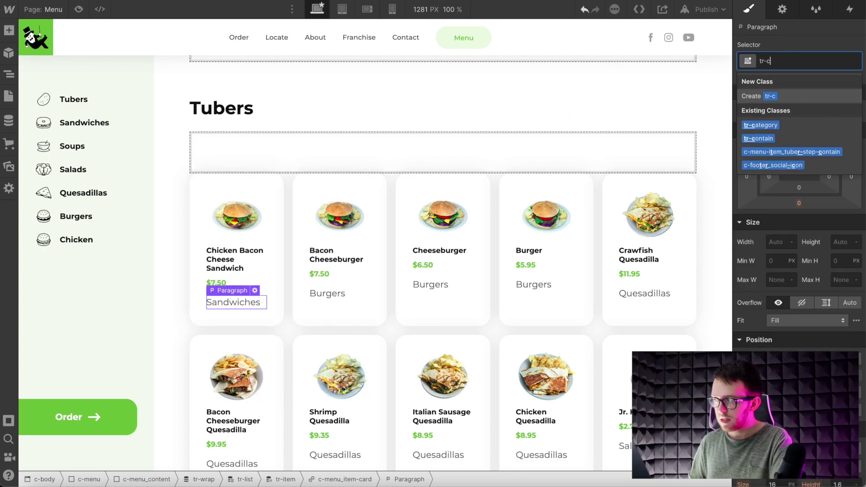
pyautogui.write('ateg')
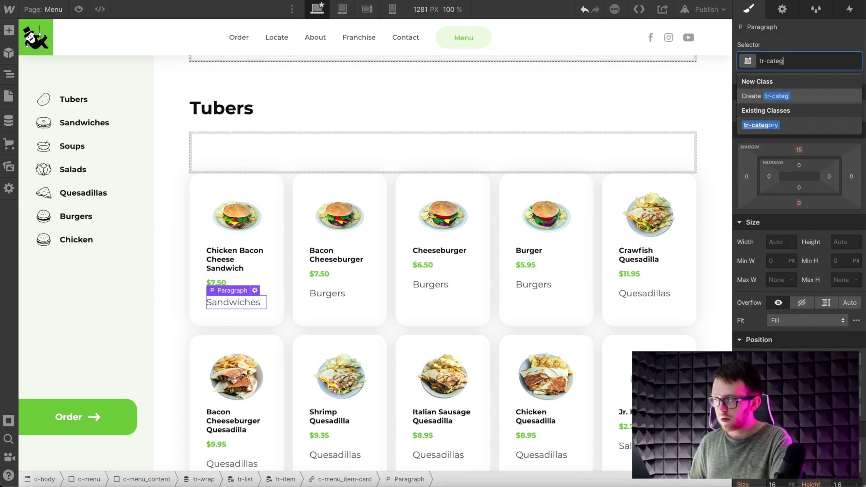
pyautogui.press('Return')
# Review the tr-wrap, tr-contain, tr-title and tr-list elements of both collection lists in the page structure.
pyautogui.press('z')
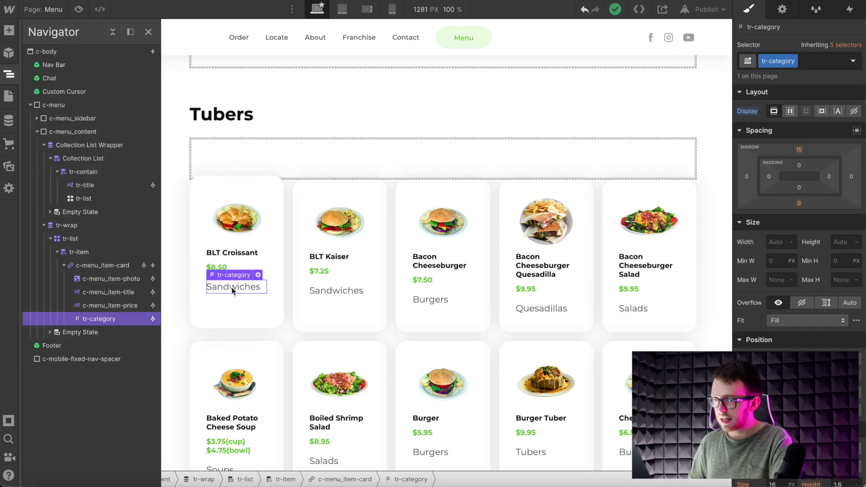
pyautogui.click(96, 226)
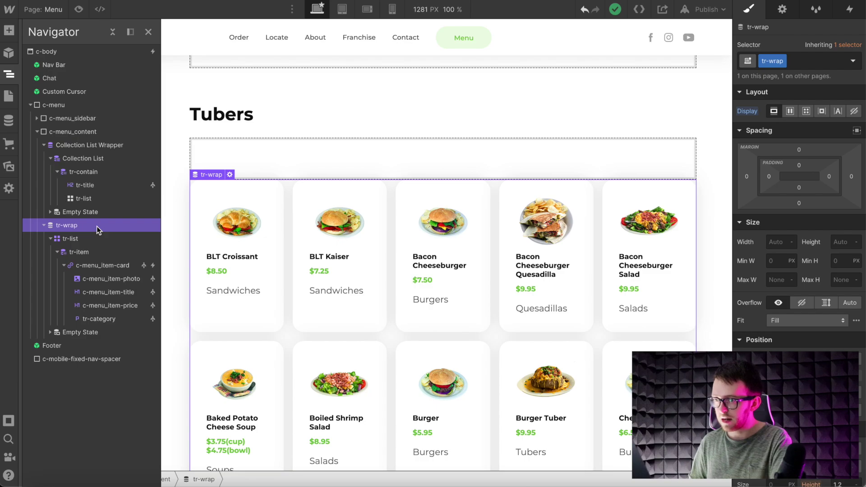
pyautogui.click(99, 175)
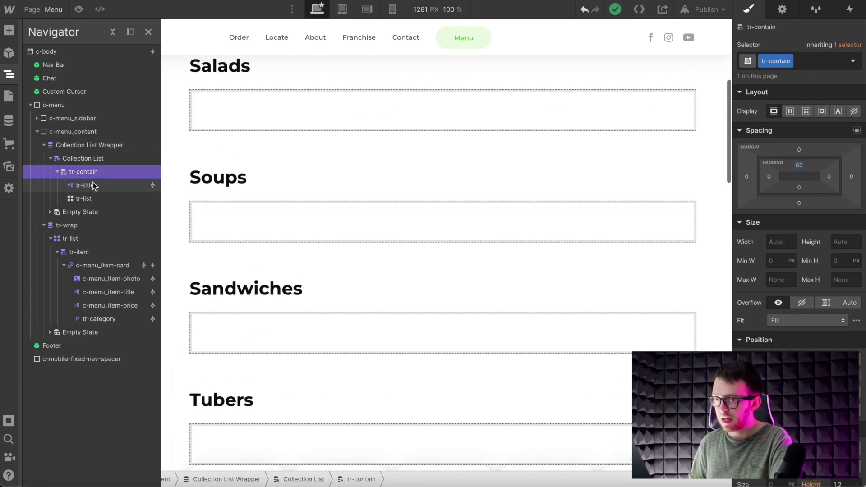
pyautogui.click(93, 184)
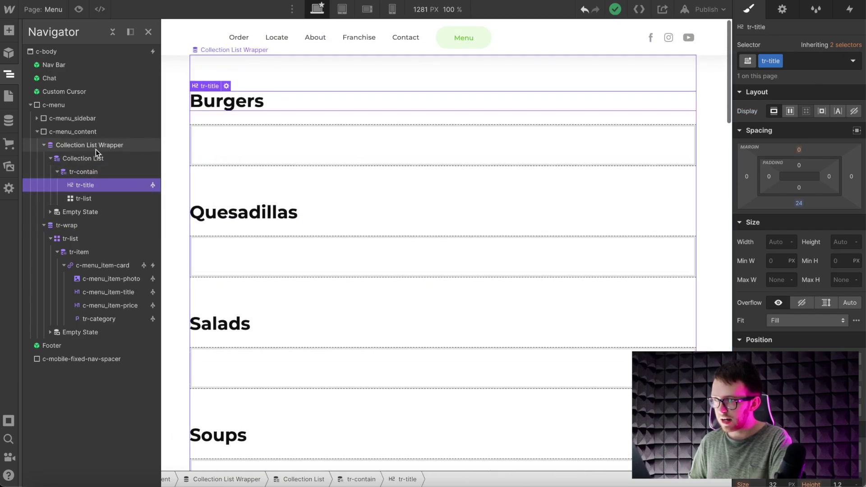
pyautogui.click(93, 171)
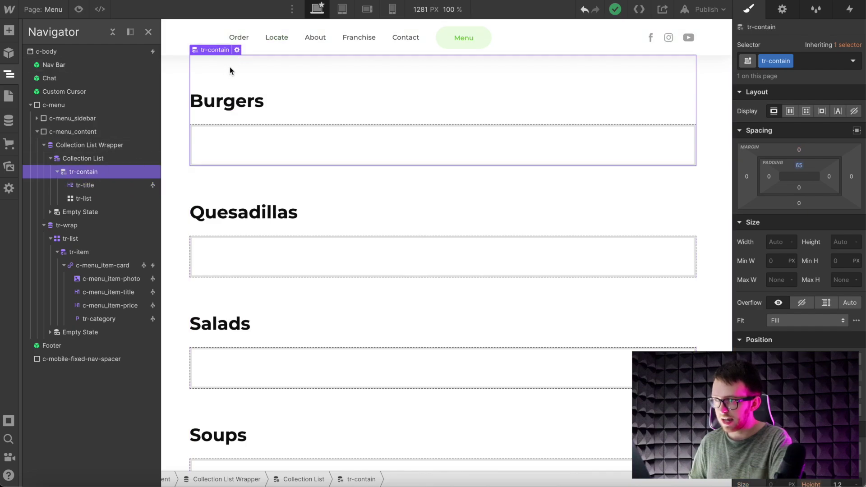
pyautogui.click(113, 186)
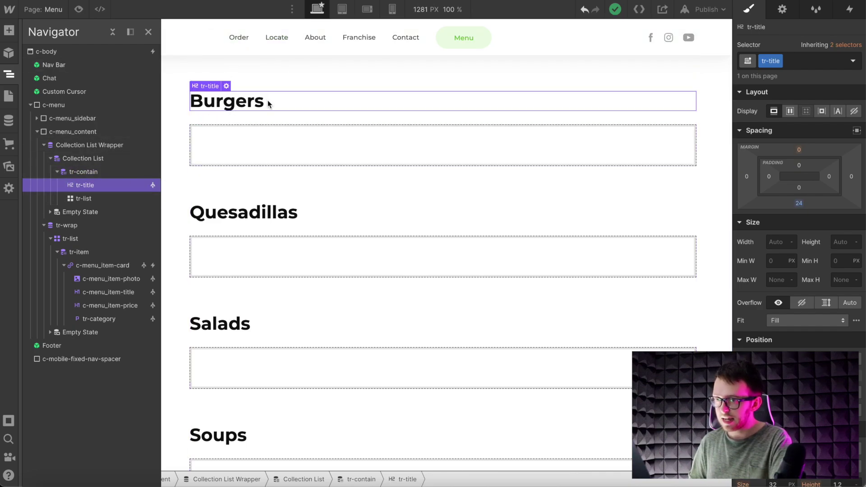
pyautogui.click(99, 198)
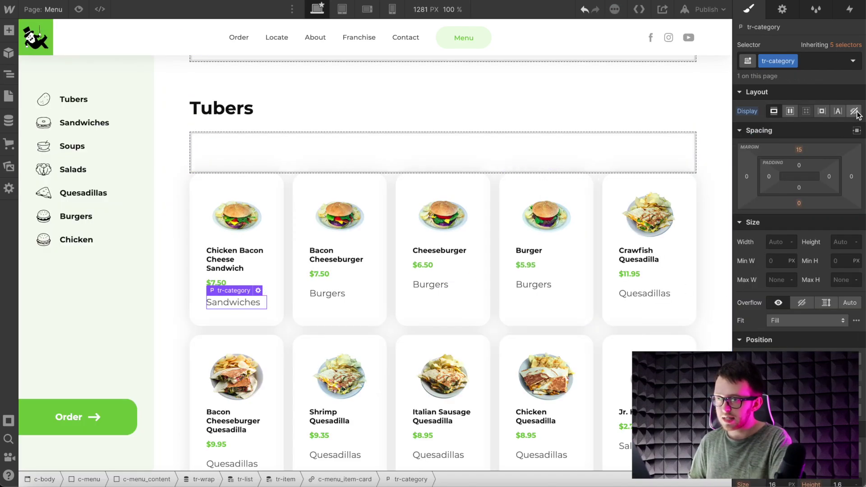
# Set the display of the tr-category paragraph and of the Menu Items tr-wrap to None.
pyautogui.click(854, 112)
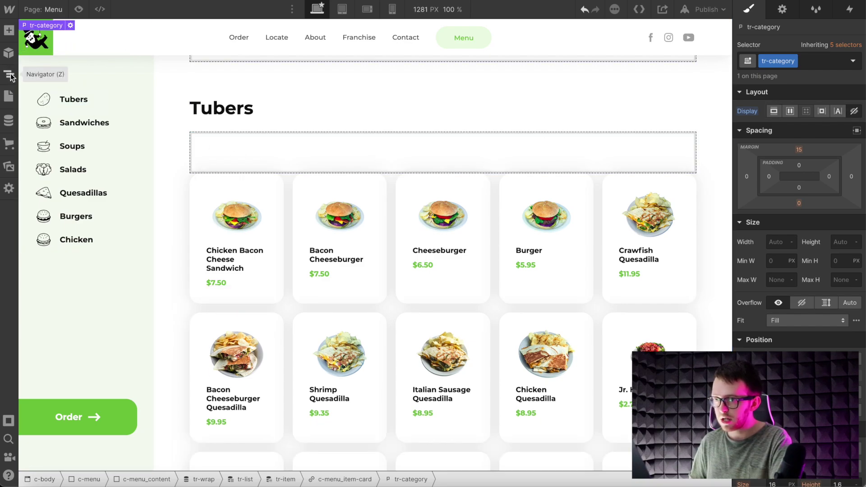
pyautogui.click(9, 76)
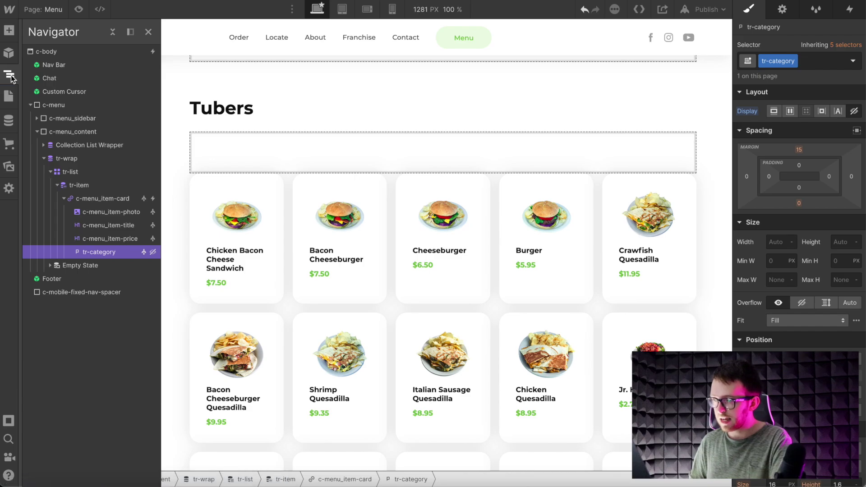
pyautogui.click(78, 159)
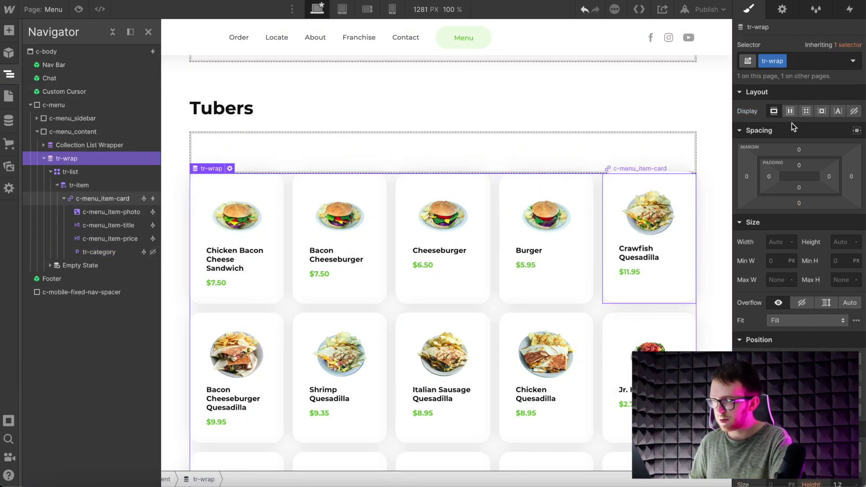
pyautogui.click(854, 112)
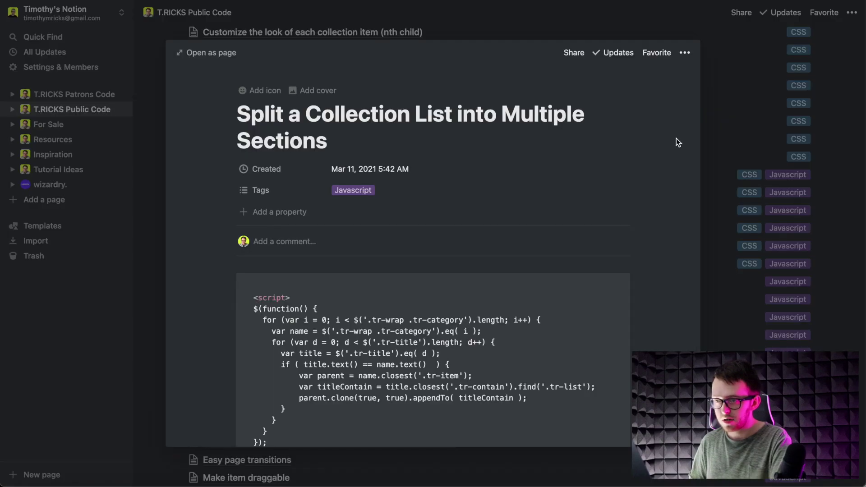
# In Notion, copy the complete script from the page "Split a Collection List into Multiple Sections".
pyautogui.scroll(-4, 675, 138)
pyautogui.moveTo(329, 372); pyautogui.dragTo(244, 216)
pyautogui.hotkey('ctrl', 'c')
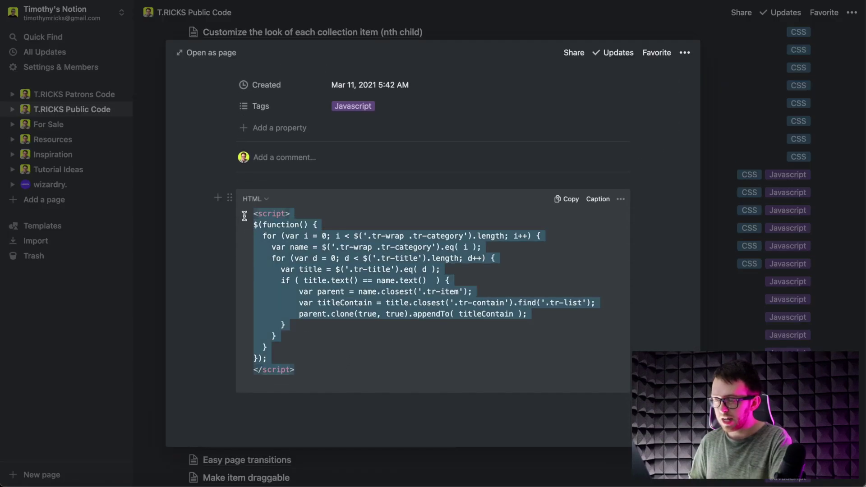
# Switch to Webflow, paste the copied script before the </body> tag in the Menu page's custom code, and save the page settings.
pyautogui.press('super+Tab')
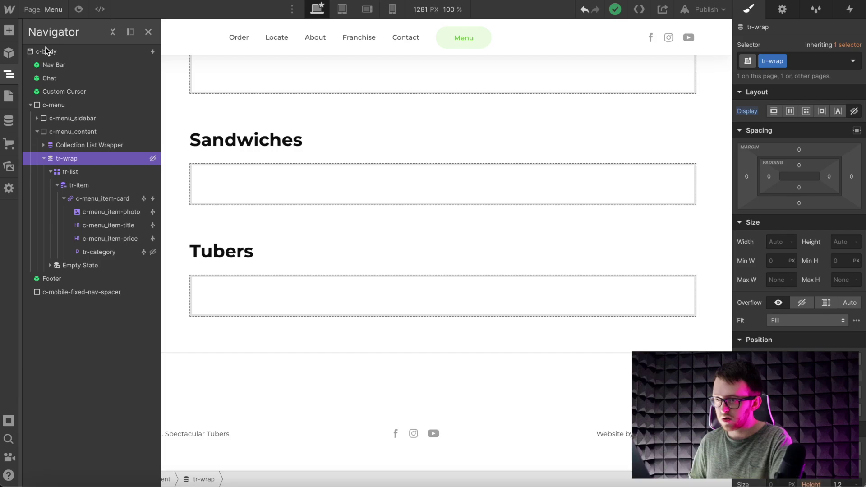
pyautogui.click(8, 96)
pyautogui.click(146, 111)
pyautogui.scroll(-10, 232, 282)
pyautogui.scroll(-10, 232, 282)
pyautogui.click(245, 274)
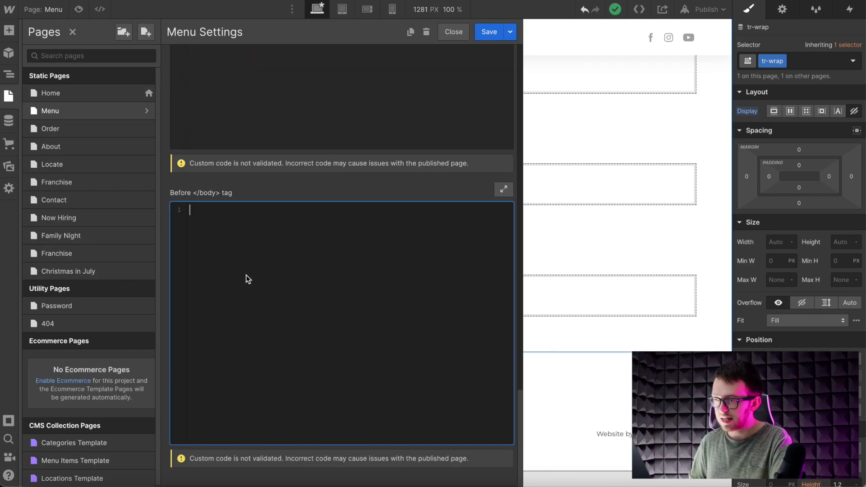
pyautogui.hotkey('ctrl', 'v')
pyautogui.click(480, 34)
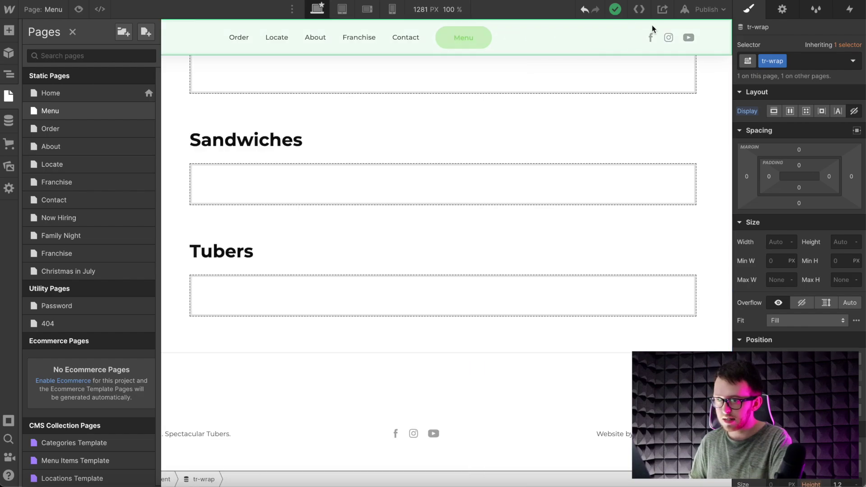
# Publish the site to the selected domain and check the category sections on the live menu page.
pyautogui.click(708, 12)
pyautogui.click(670, 172)
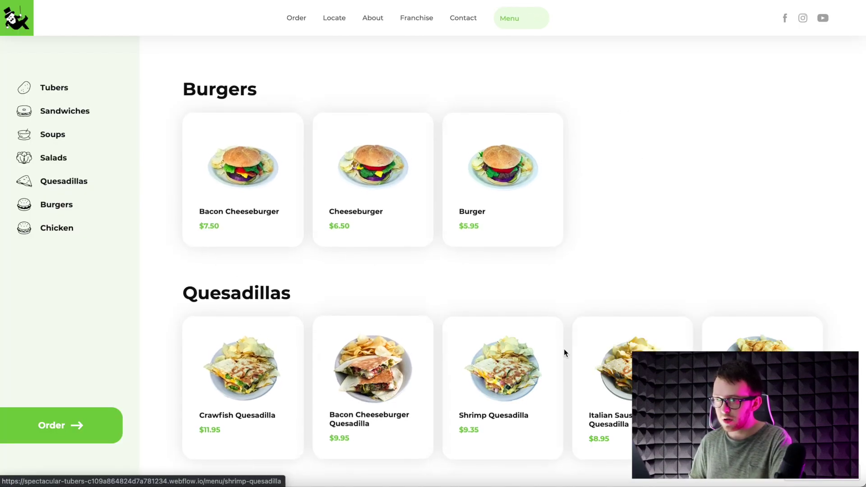
pyautogui.scroll(-10, 633, 155)
pyautogui.scroll(-12, 634, 159)
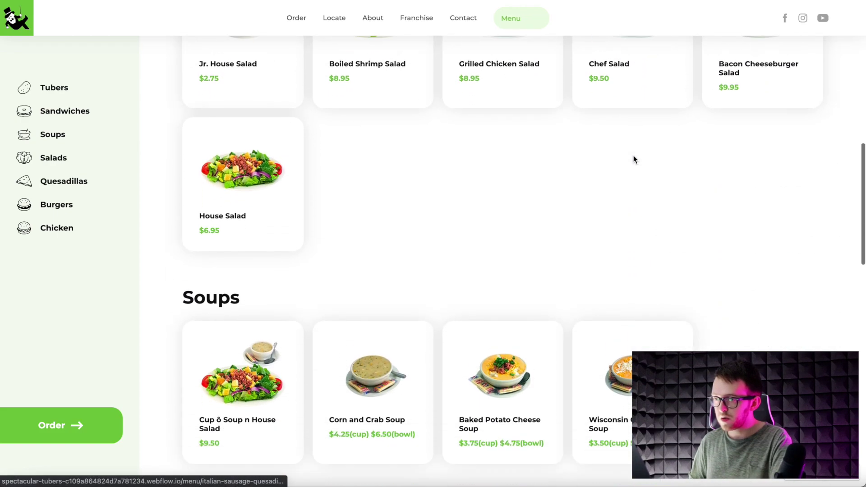
pyautogui.scroll(-10, 634, 159)
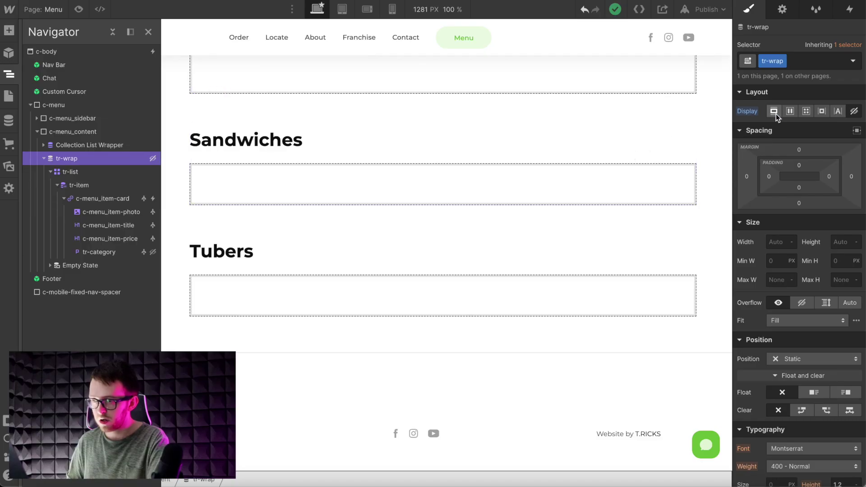
# Show tr-wrap as Block, sort the Menu Items list by Name, Alphabetical (A–Z), and set tr-wrap's display back to None.
pyautogui.click(773, 111)
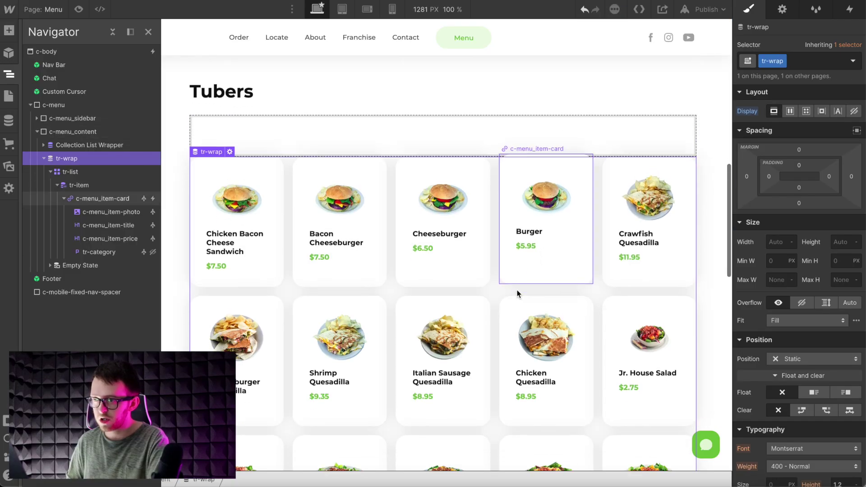
pyautogui.click(496, 278)
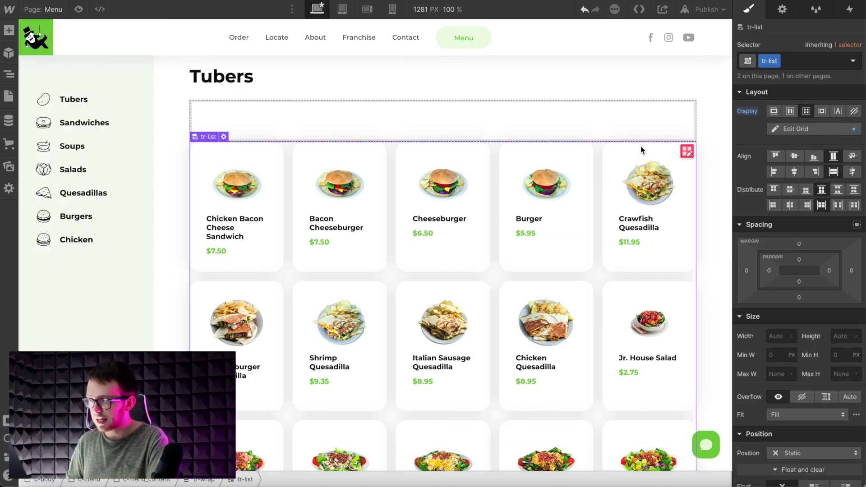
pyautogui.click(782, 10)
pyautogui.click(852, 305)
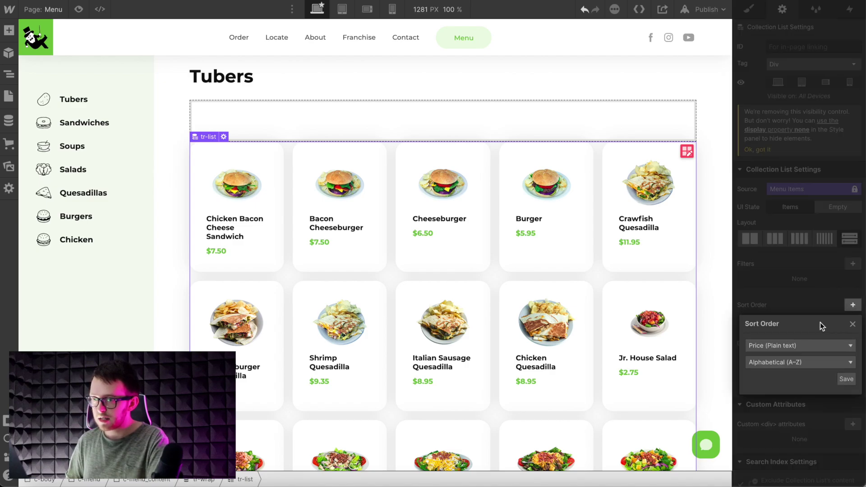
pyautogui.click(788, 349)
pyautogui.click(778, 372)
pyautogui.click(854, 380)
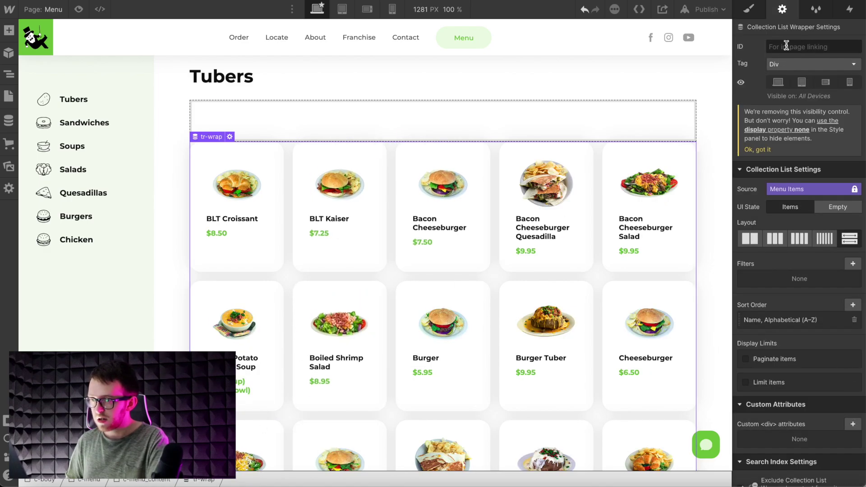
pyautogui.click(749, 10)
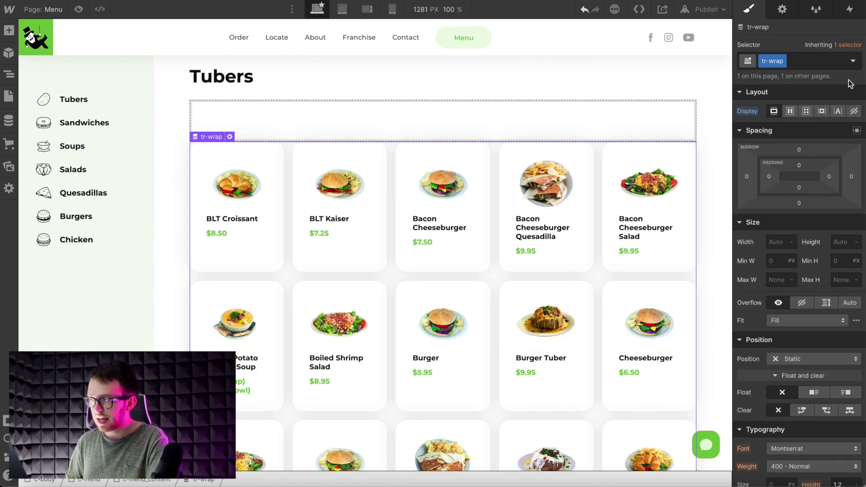
pyautogui.click(854, 112)
# Republish the site to the selected domain and check the order of the items within each category on the live menu page.
pyautogui.click(710, 10)
pyautogui.click(674, 174)
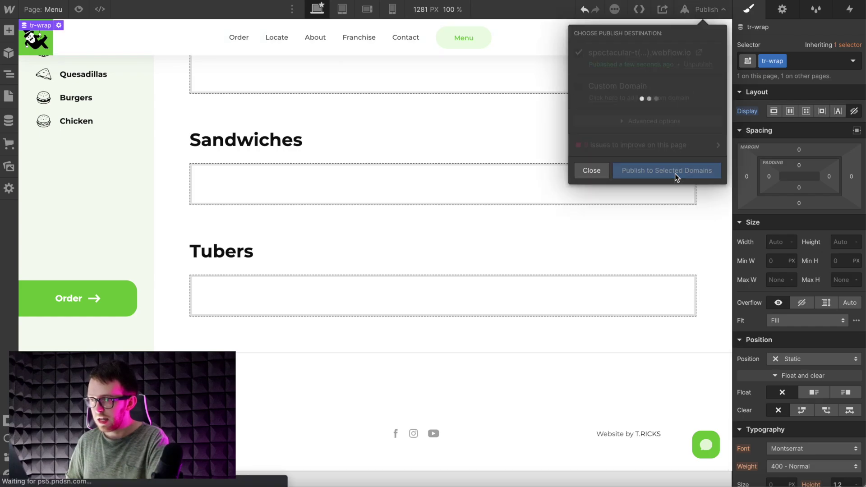
pyautogui.click(699, 52)
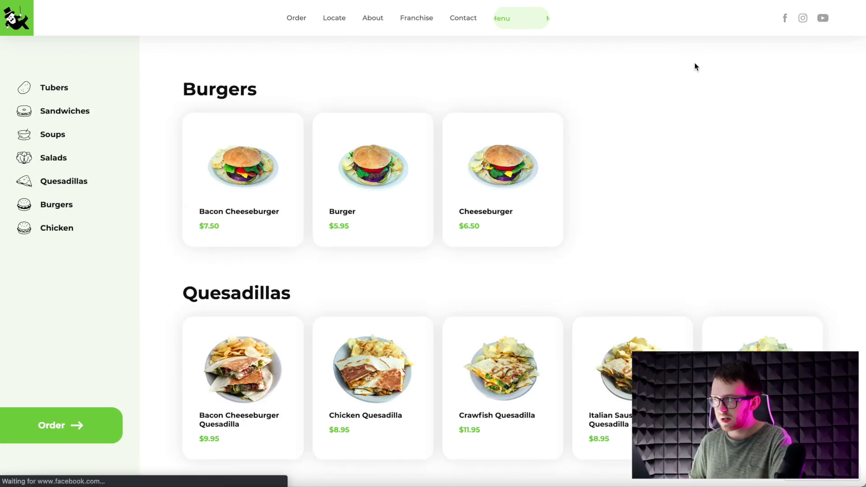
pyautogui.scroll(-3, 692, 112)
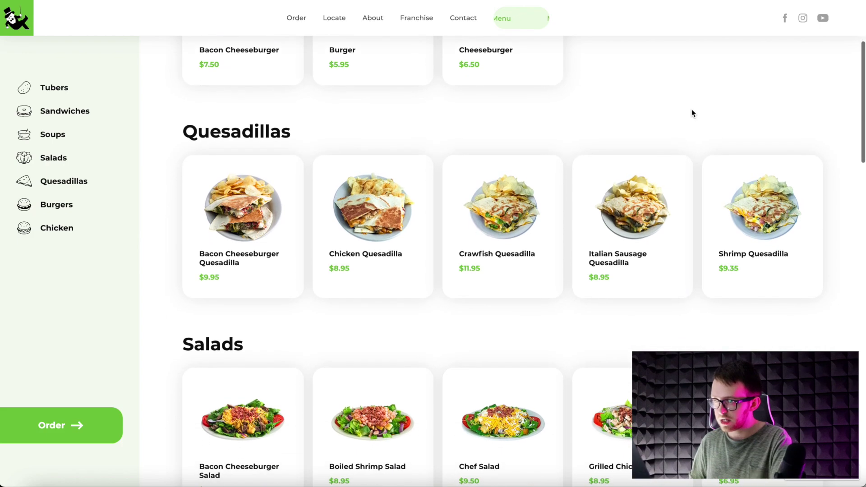
pyautogui.scroll(-6, 692, 112)
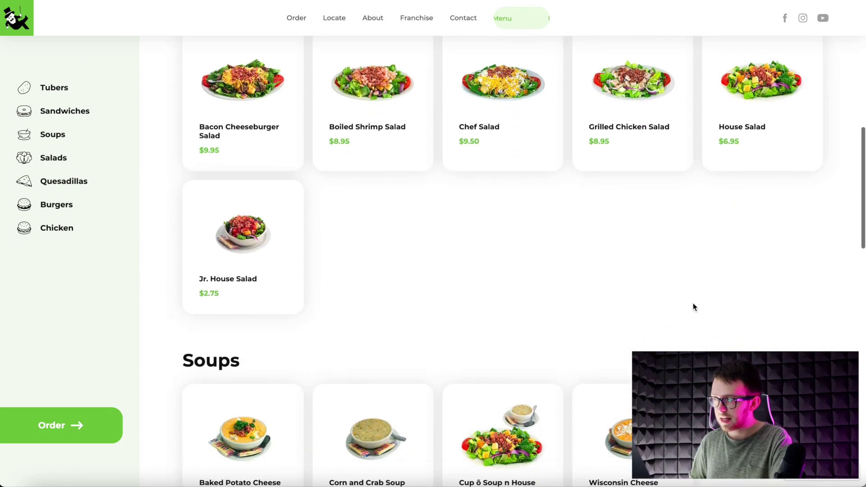
pyautogui.scroll(-7, 693, 306)
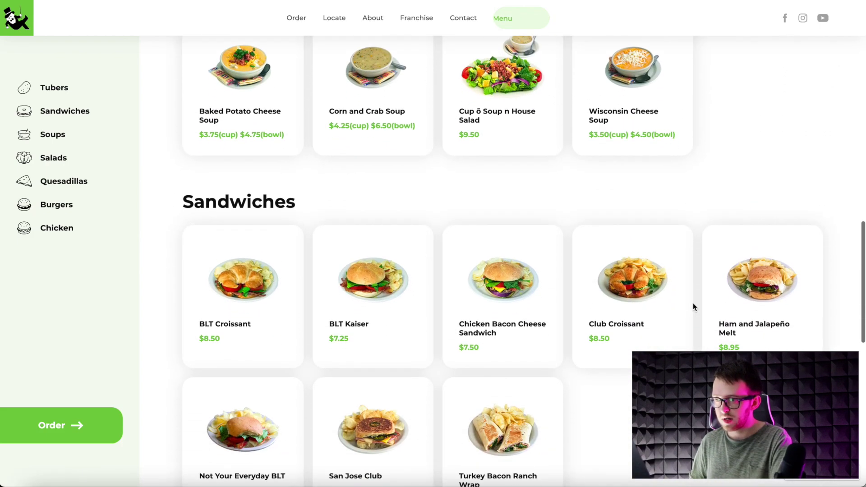
pyautogui.scroll(-3, 692, 307)
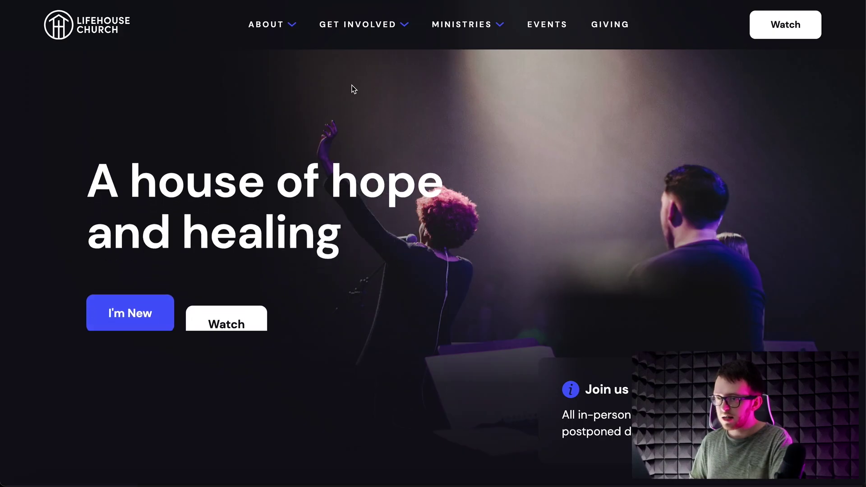
# Examine the Get Involved and Ministries dropdowns in the live Lifehouse Church site's navigation.
pyautogui.moveTo(353, 16)
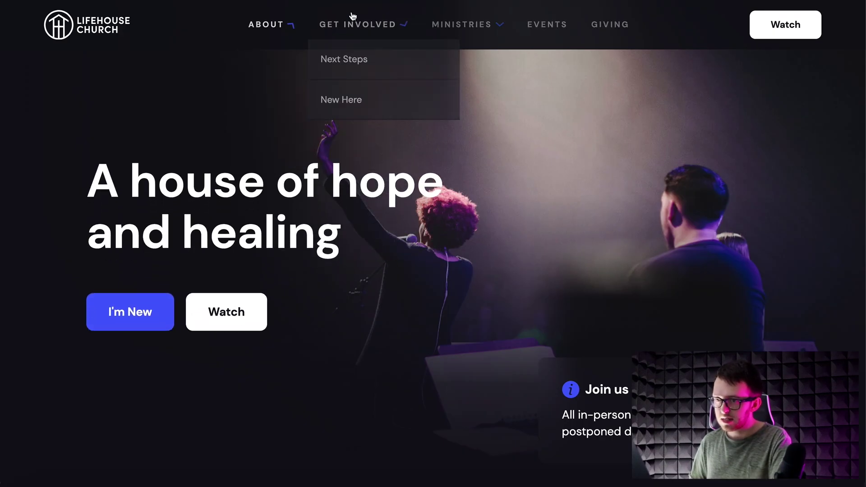
pyautogui.moveTo(466, 24)
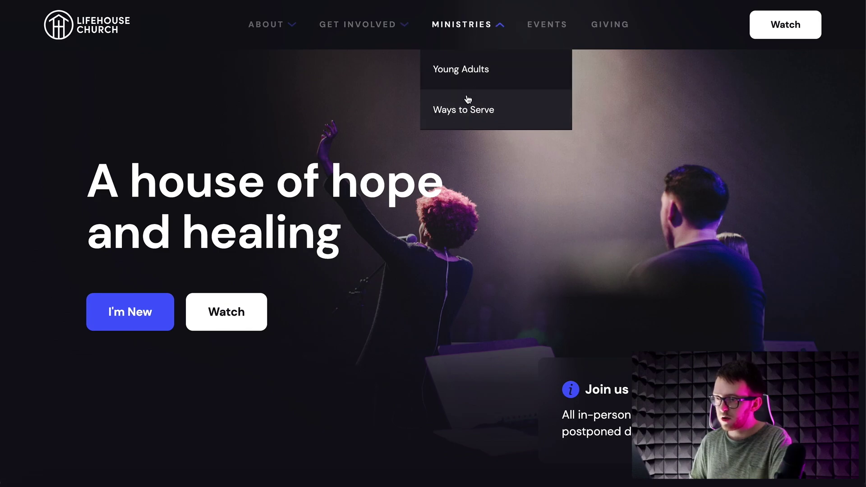
pyautogui.moveTo(296, 27)
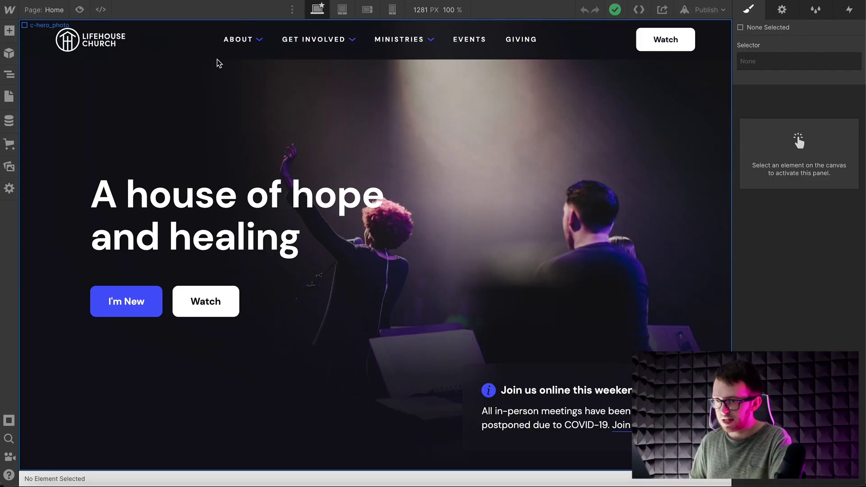
# In the church site's Nav symbol, rename the About link's nav-link class to tr-contain and its nav-text class to tr-title.
pyautogui.click(220, 48)
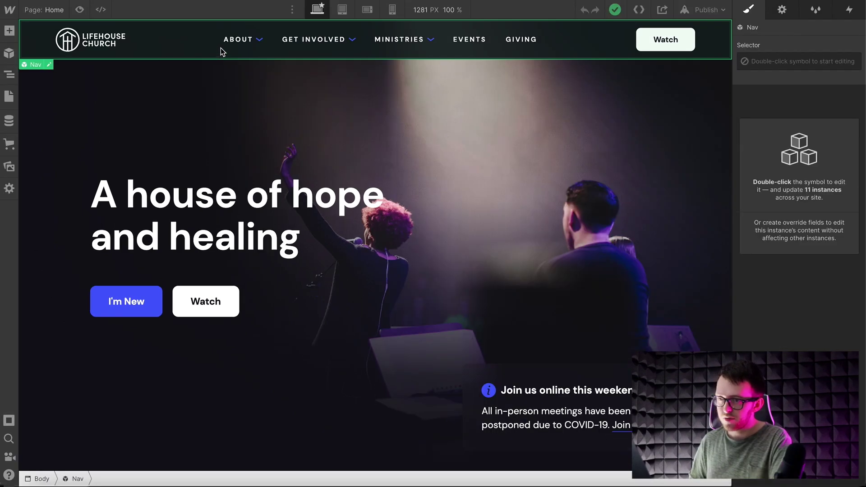
pyautogui.doubleClick(221, 48)
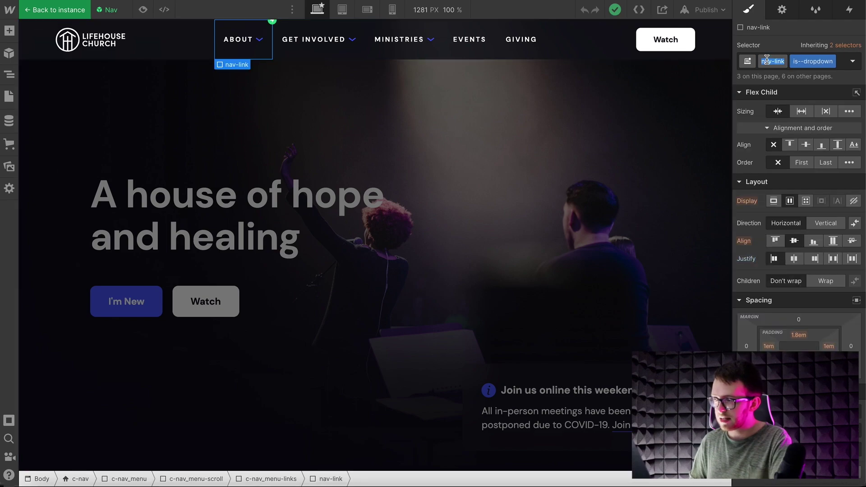
pyautogui.write('tr-cont')
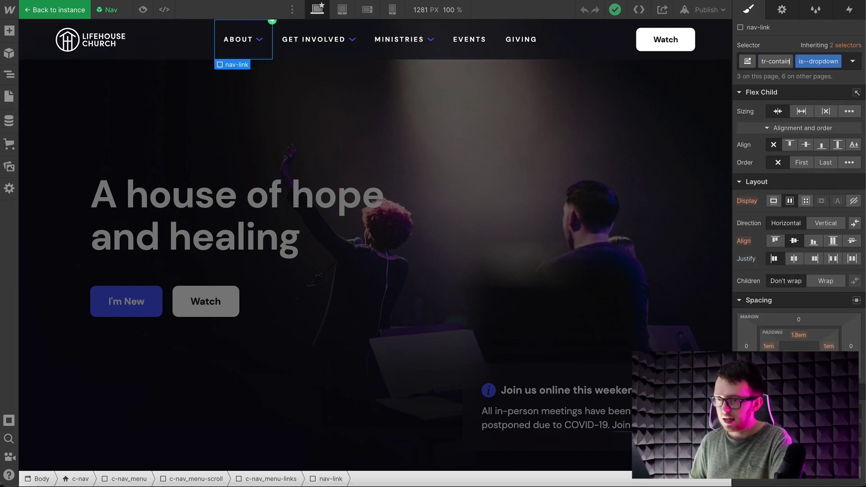
pyautogui.click(236, 39)
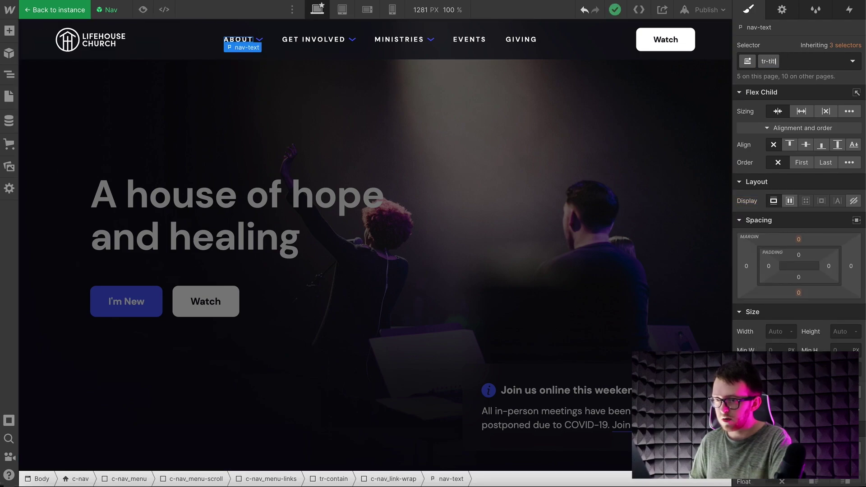
# Rename the dropdown-list class inside the About dropdown to tr-list and leave the Nav symbol.
pyautogui.click(9, 73)
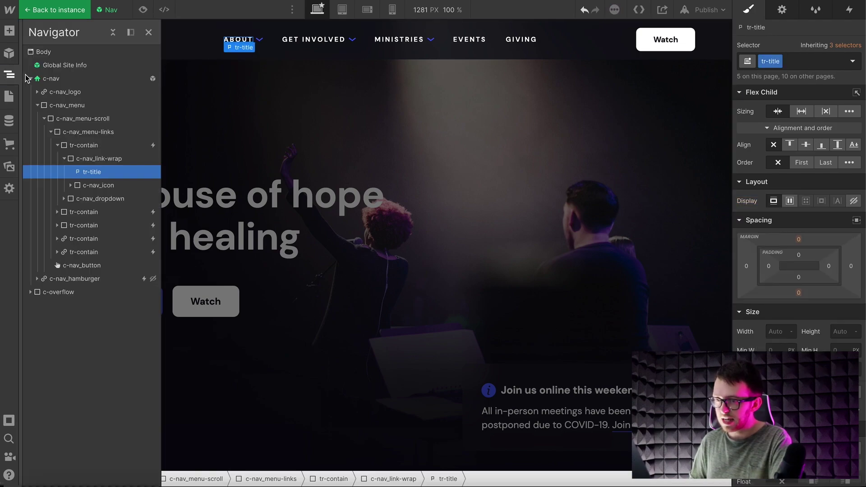
pyautogui.click(64, 213)
pyautogui.click(71, 226)
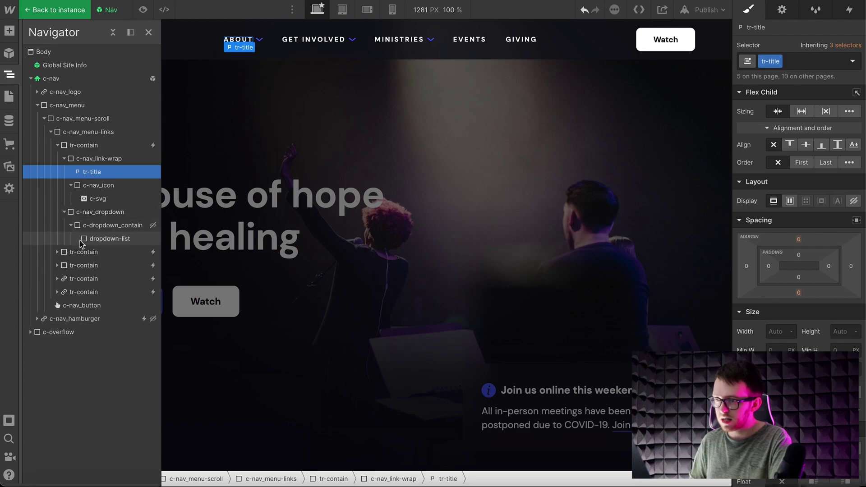
pyautogui.click(115, 238)
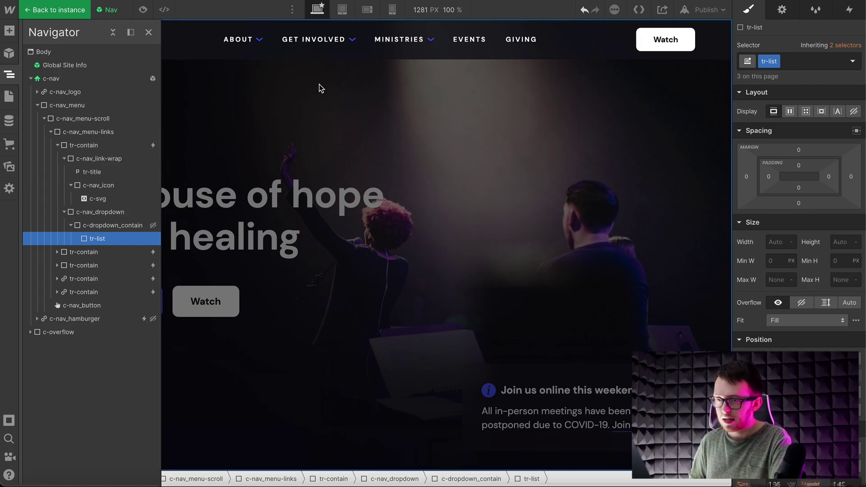
pyautogui.click(177, 120)
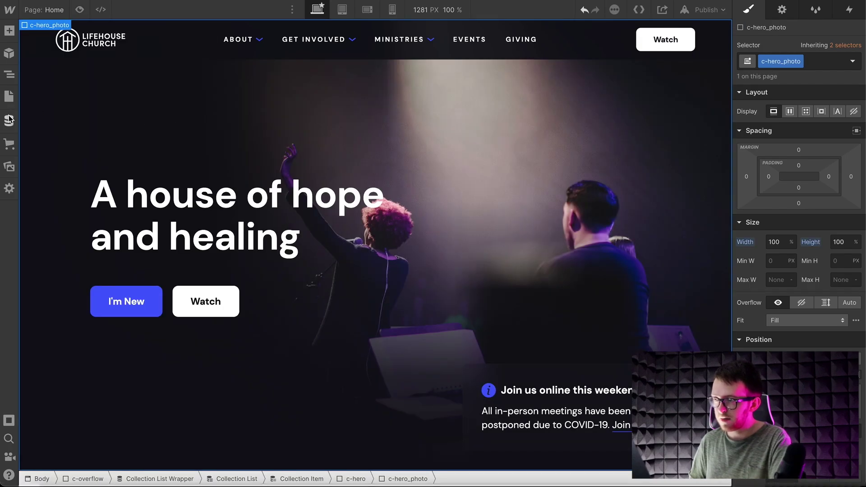
# Start a new CMS collection named Nav Links.
pyautogui.click(9, 120)
pyautogui.click(146, 32)
pyautogui.write('Nav Links')
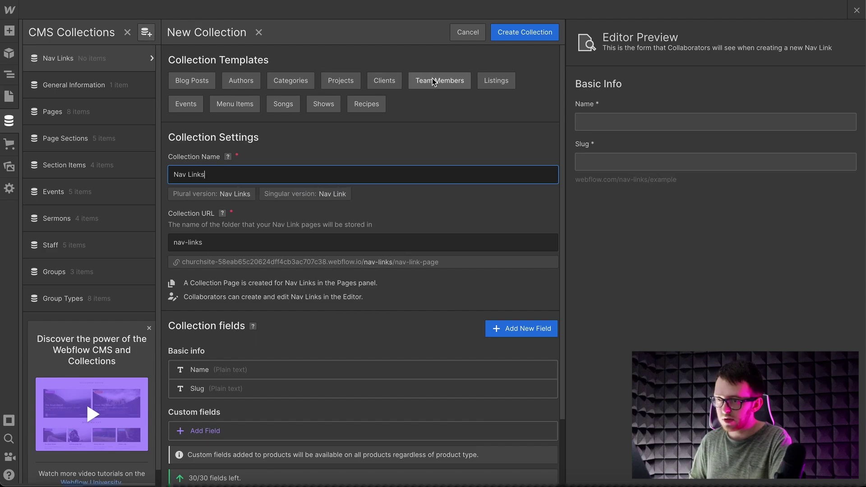
# Add a required reference field labelled Select Page that references the Pages collection.
pyautogui.scroll(-3, 326, 360)
pyautogui.click(232, 352)
pyautogui.scroll(-4, 343, 284)
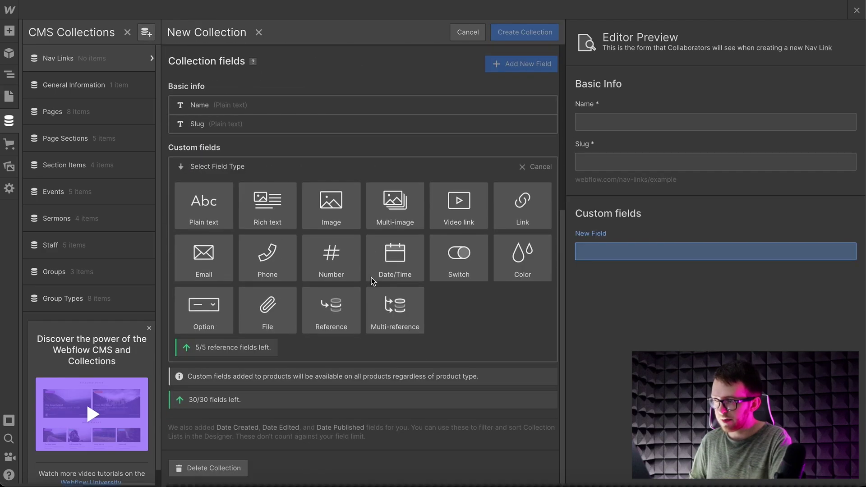
pyautogui.click(336, 322)
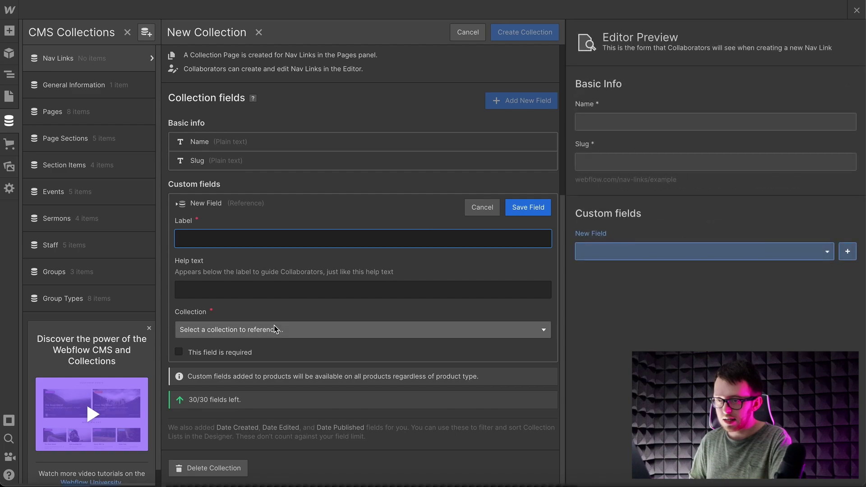
pyautogui.write('Select Psg')
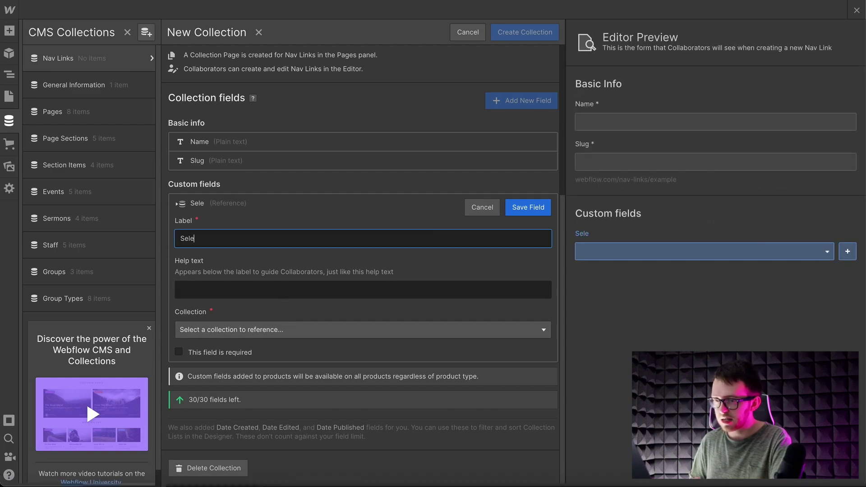
pyautogui.press('BackSpace')
pyautogui.press('BackSpace')
pyautogui.write('age')
pyautogui.click(283, 327)
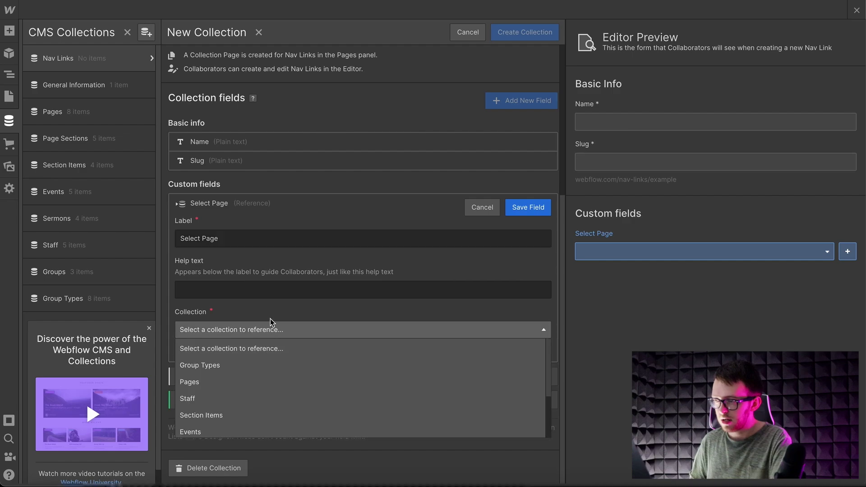
pyautogui.click(240, 385)
pyautogui.click(238, 353)
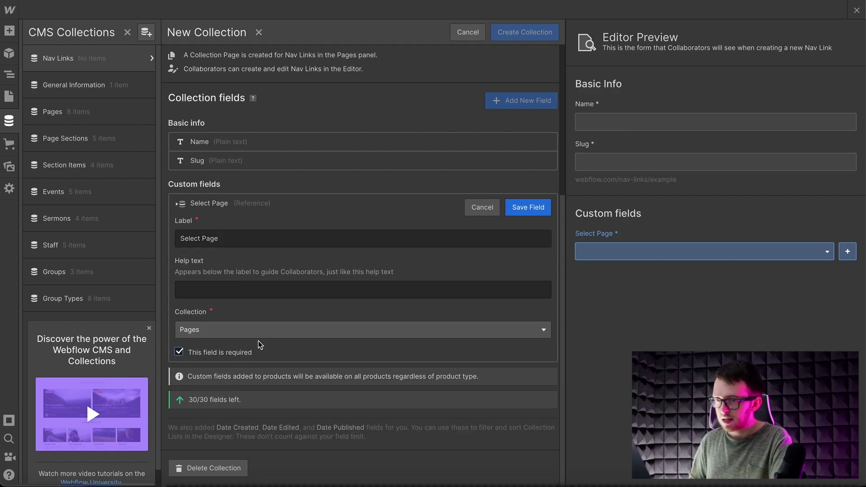
pyautogui.click(517, 216)
# Add a required option field Category with the options About, Get Involved and Ministries, and create the collection.
pyautogui.click(234, 356)
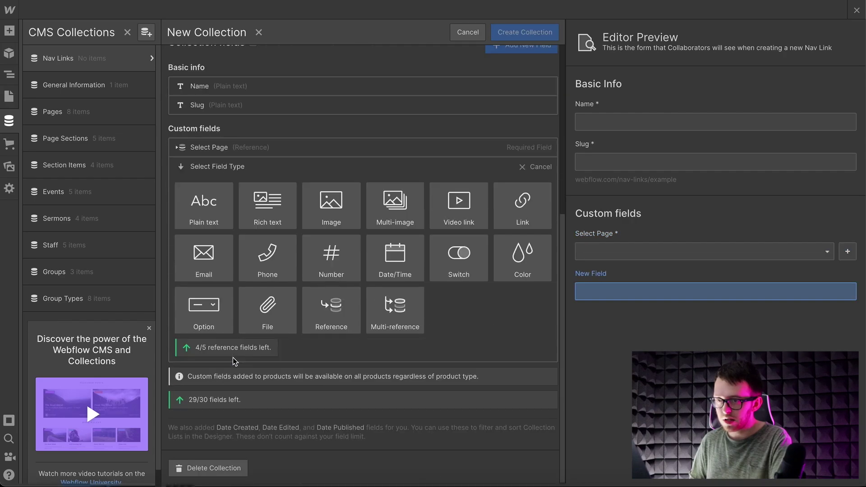
pyautogui.click(214, 323)
pyautogui.write('Category')
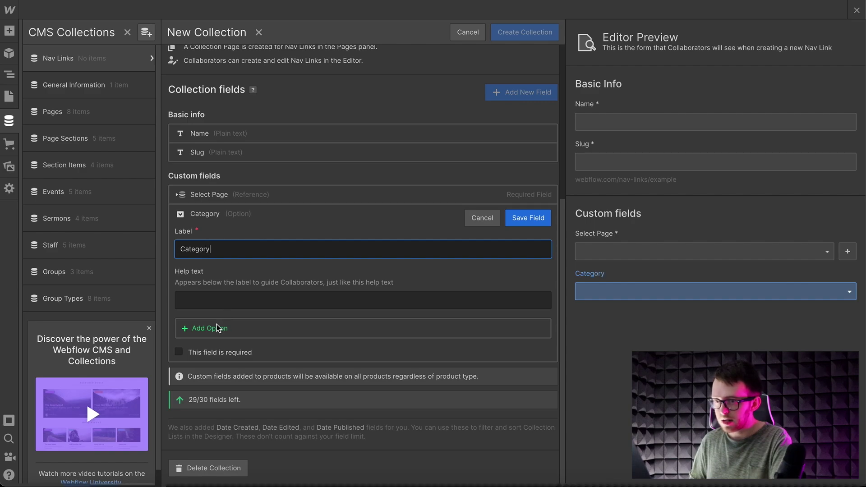
pyautogui.click(216, 329)
pyautogui.write('About')
pyautogui.press('Return')
pyautogui.write('Get Involved')
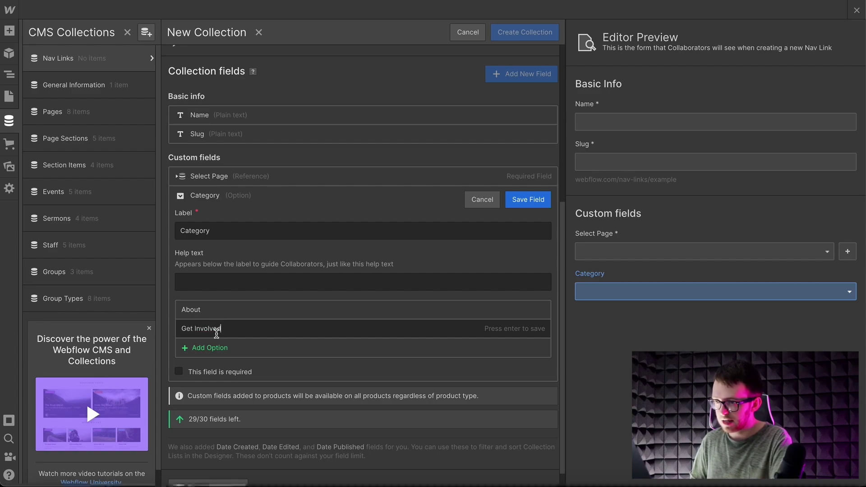
pyautogui.press('Return')
pyautogui.write('Min')
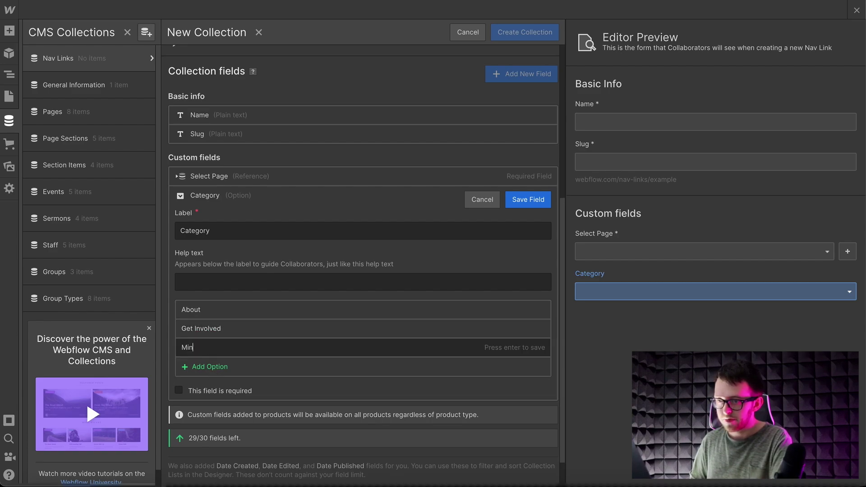
pyautogui.write('istries')
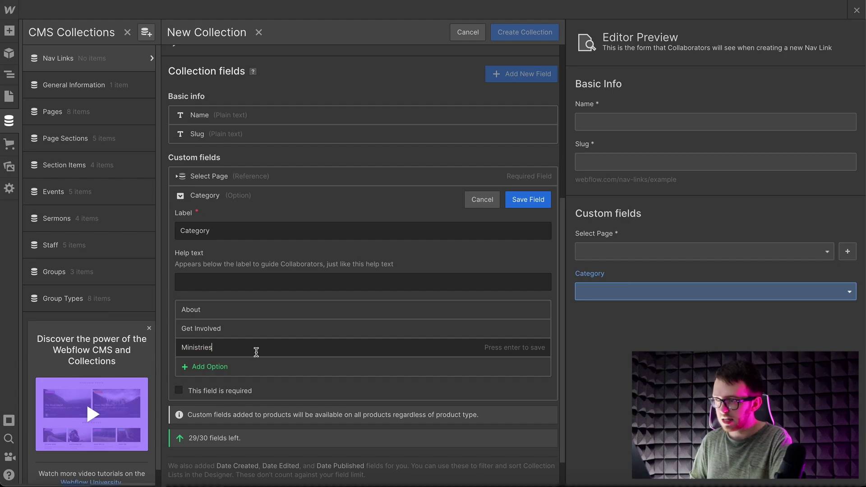
pyautogui.click(228, 392)
pyautogui.click(527, 200)
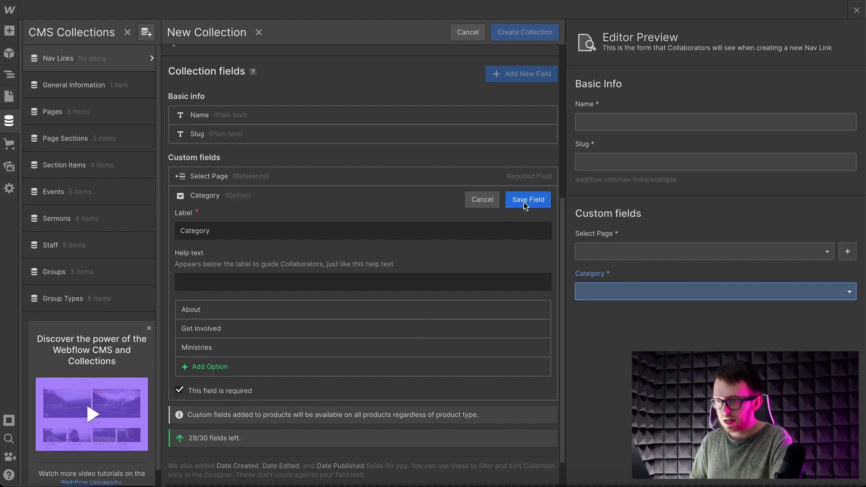
pyautogui.click(537, 32)
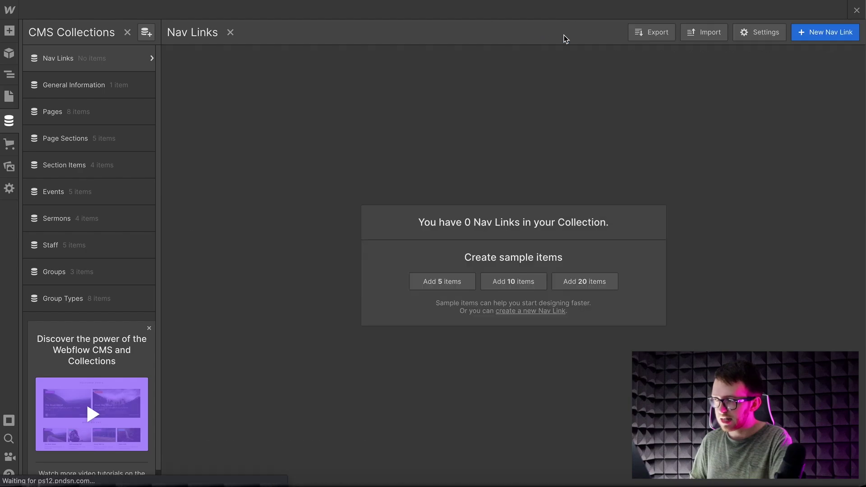
# Create a nav link item named Children's with the Children's page selected and the category About.
pyautogui.click(831, 33)
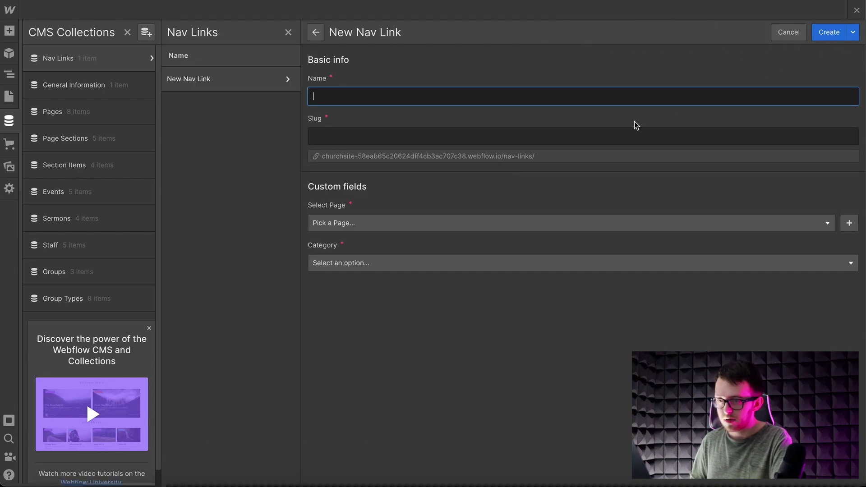
pyautogui.click(501, 225)
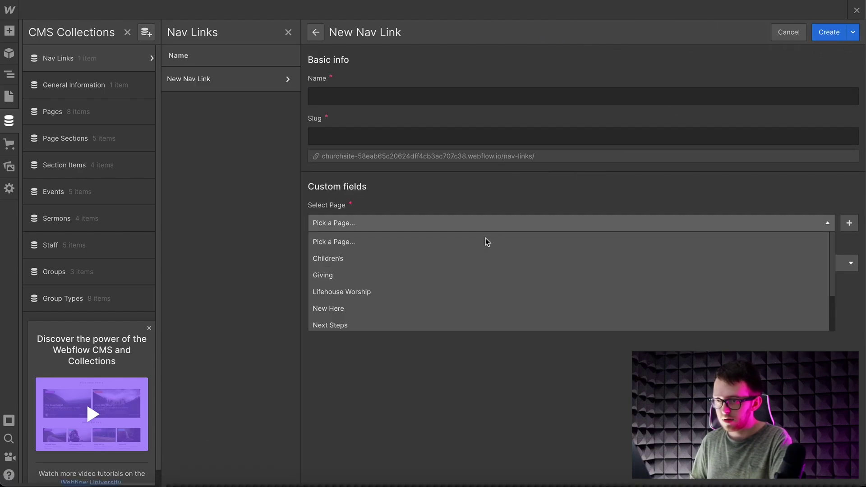
pyautogui.click(461, 257)
pyautogui.click(351, 96)
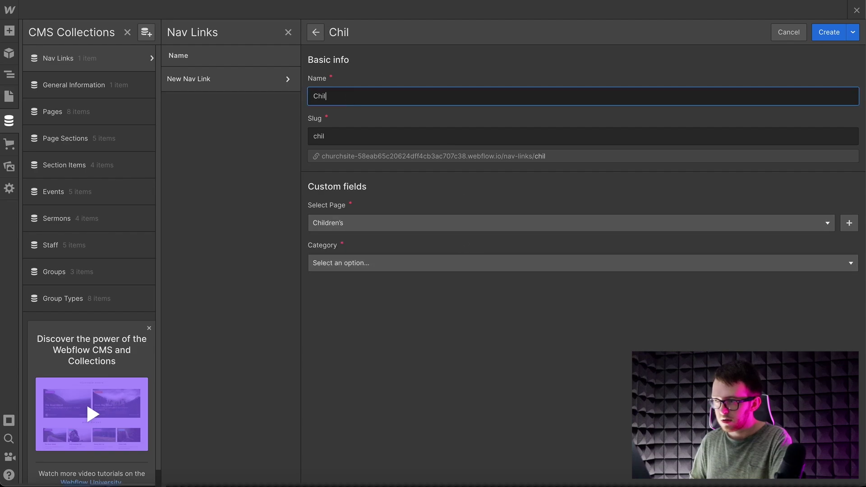
pyautogui.click(379, 265)
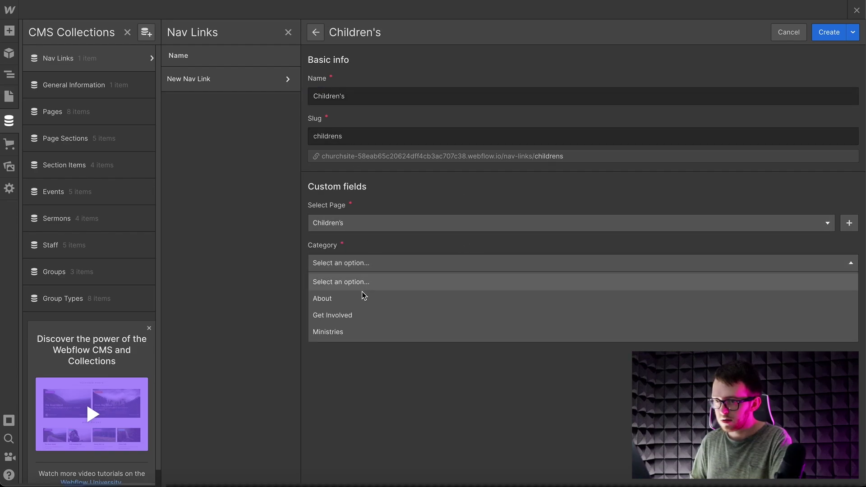
pyautogui.click(363, 296)
pyautogui.click(828, 32)
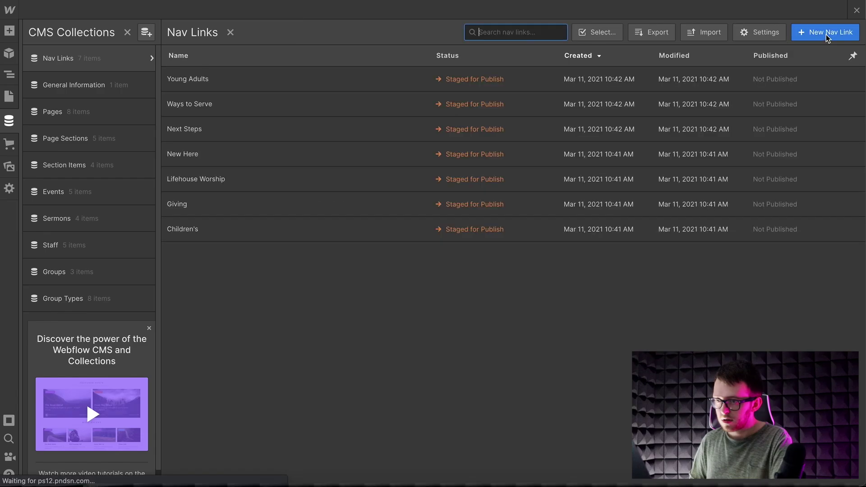
# Add a Collection List to the home page and nest it inside the Global Elements symbol.
pyautogui.press('z')
pyautogui.click(9, 31)
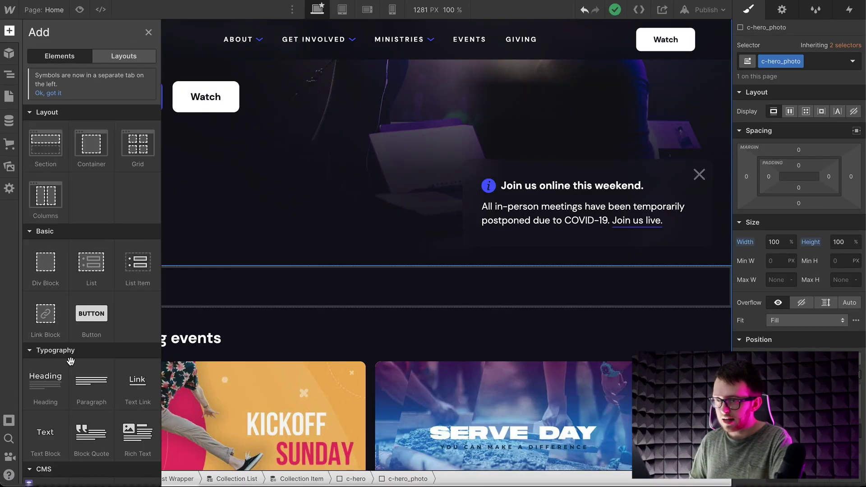
pyautogui.scroll(-8, 63, 329)
pyautogui.scroll(1, 47, 207)
pyautogui.moveTo(47, 207); pyautogui.dragTo(110, 215)
pyautogui.doubleClick(83, 201)
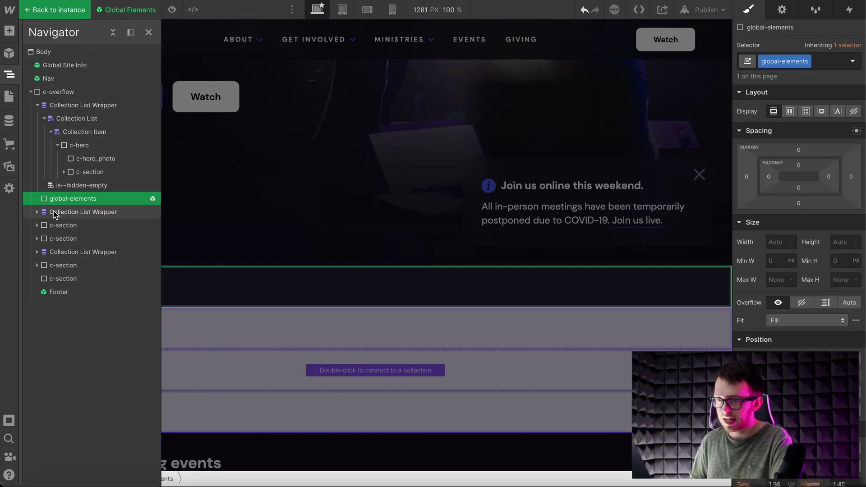
pyautogui.click(109, 210)
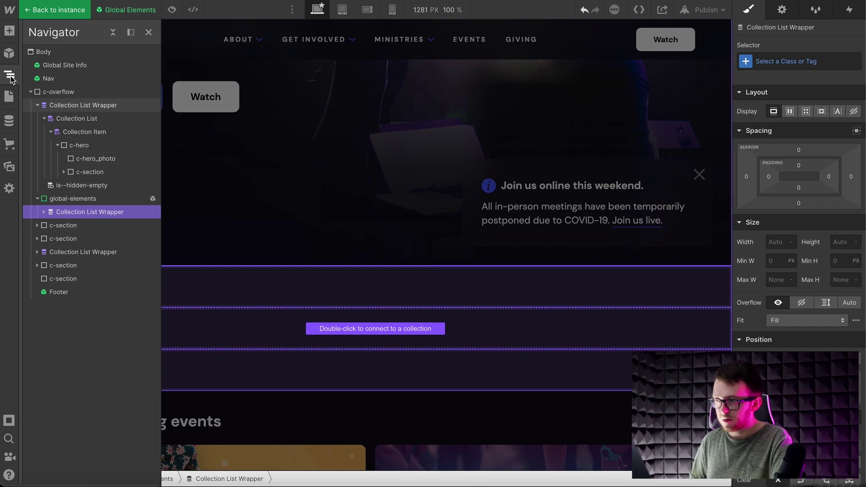
# Set the new Collection List's source to Nav Links.
pyautogui.click(105, 261)
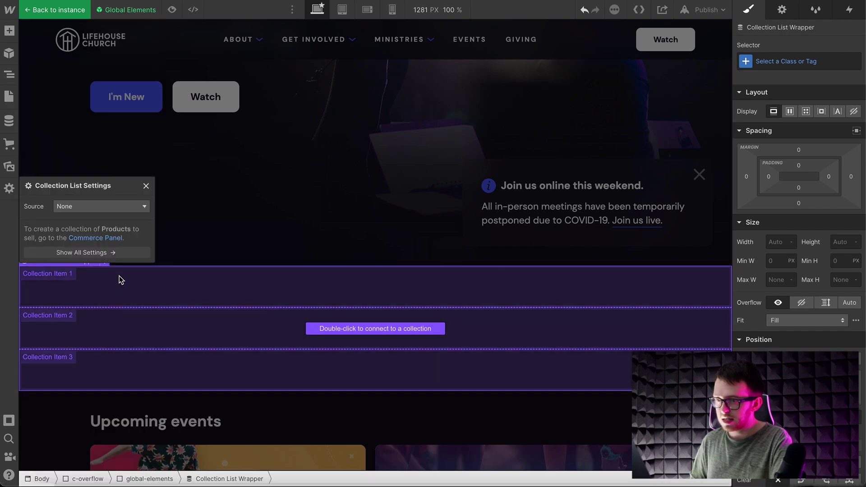
pyautogui.click(104, 209)
pyautogui.click(93, 241)
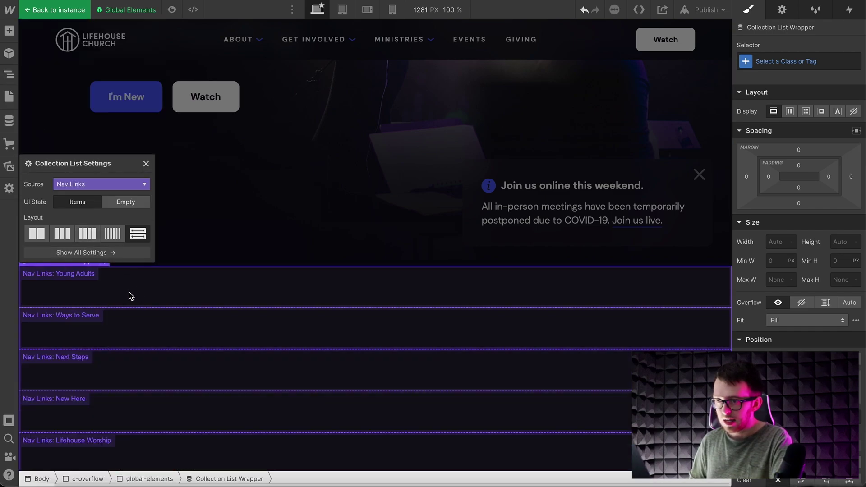
pyautogui.click(144, 165)
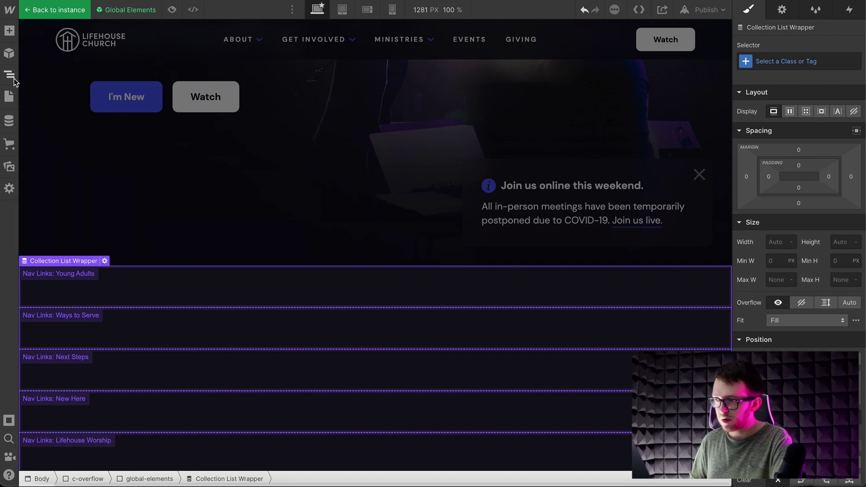
# Give the Nav Links Collection List Wrapper the class tr-wrap.
pyautogui.press('z')
pyautogui.click(785, 61)
pyautogui.write('t')
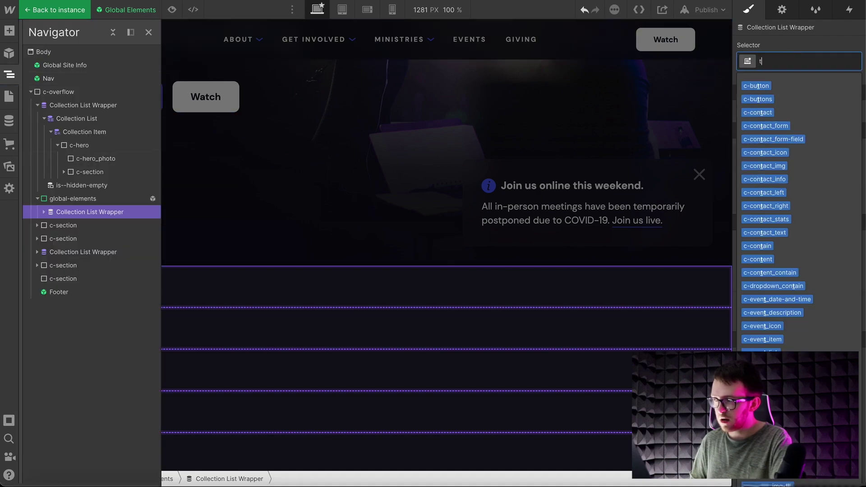
pyautogui.write('r-wra')
pyautogui.press('Down')
pyautogui.press('Return')
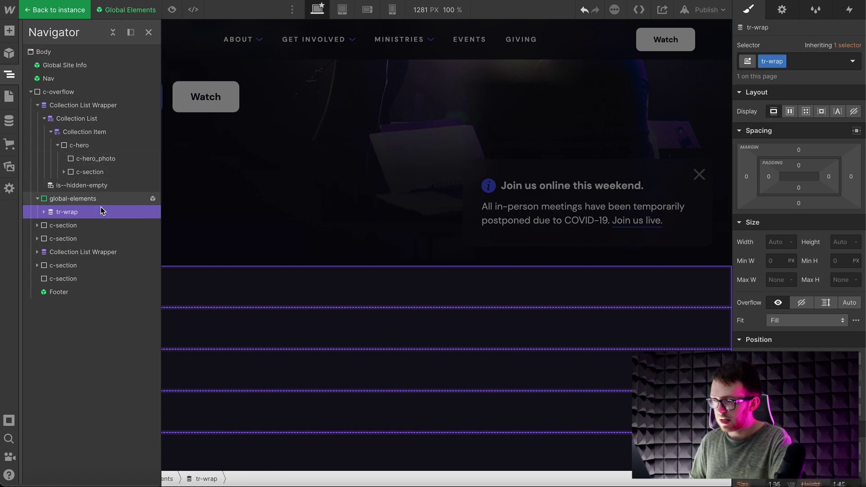
# Give the Collection List inside tr-wrap the existing class tr-list.
pyautogui.click(44, 212)
pyautogui.click(66, 226)
pyautogui.click(778, 61)
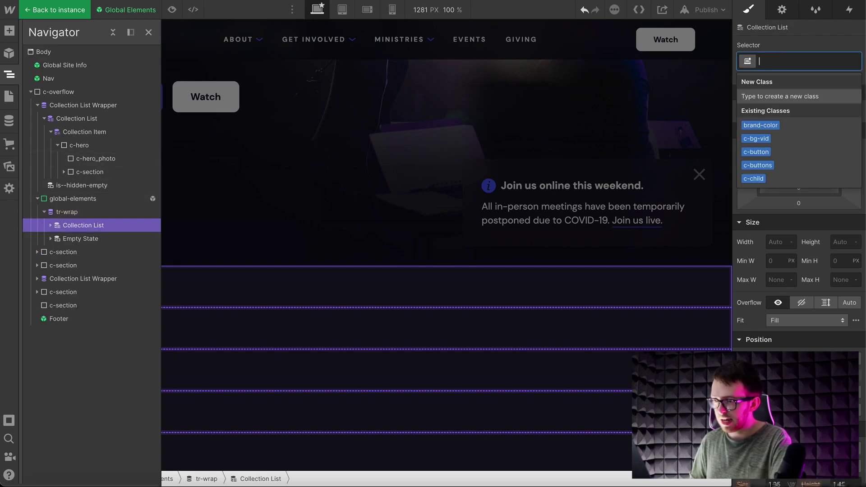
pyautogui.write('tr-list')
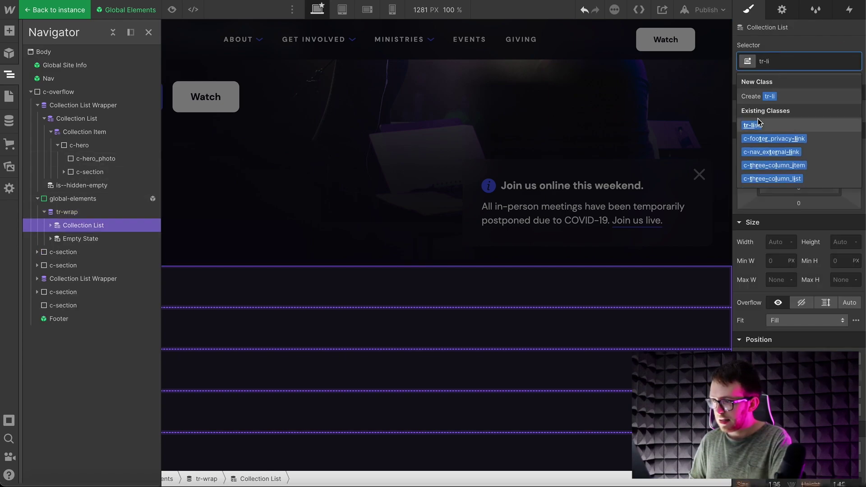
pyautogui.click(761, 121)
# Give the Collection Item inside tr-list the existing class tr-item.
pyautogui.click(50, 226)
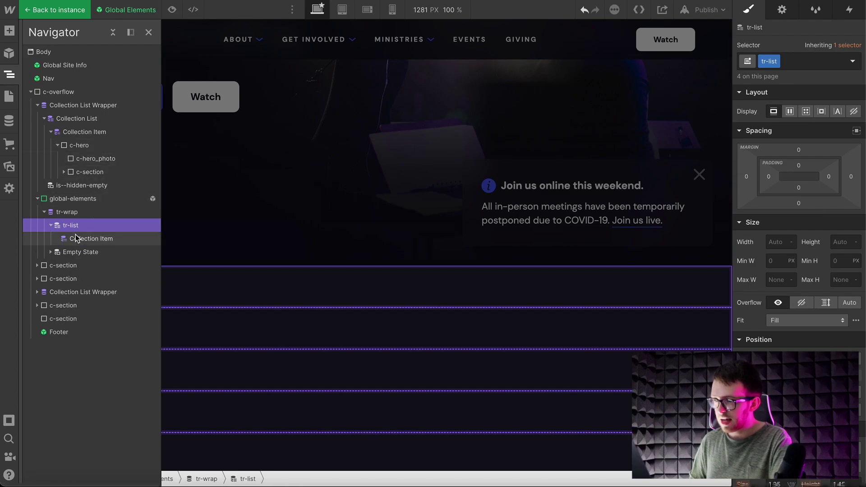
pyautogui.click(90, 238)
pyautogui.click(793, 62)
pyautogui.write('tr-i')
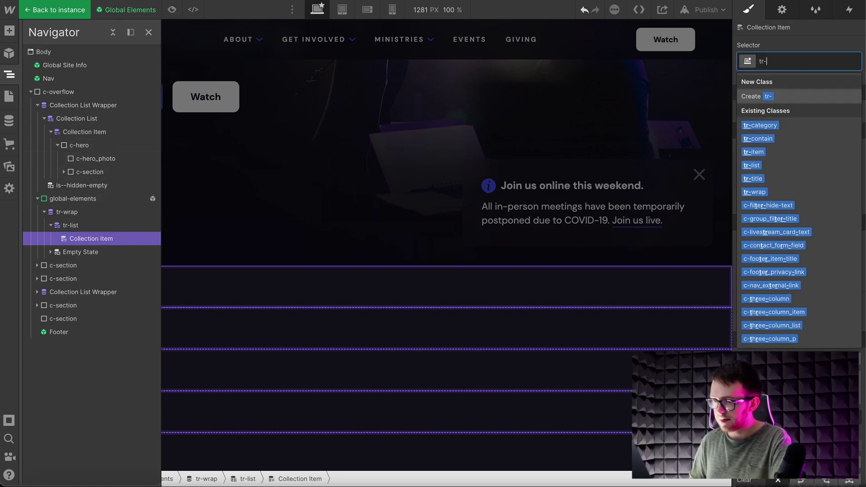
pyautogui.press('Return')
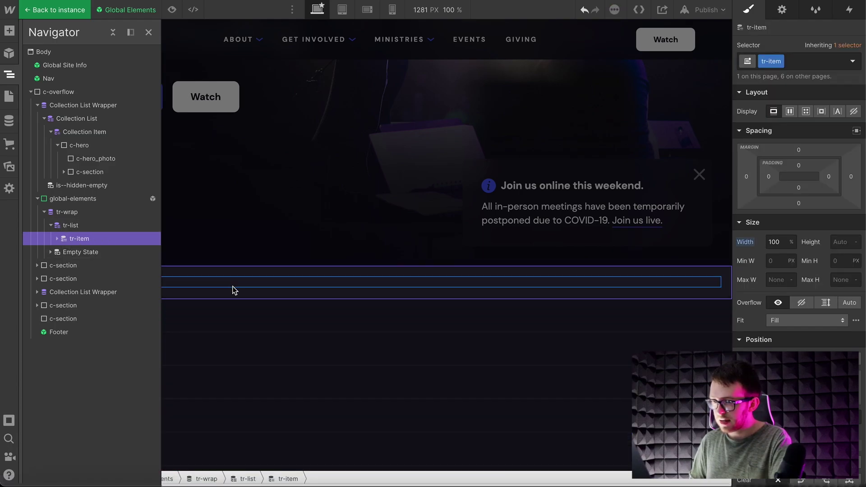
# Link the dropdown link block inside tr-item to the collection page from the Select Page reference.
pyautogui.click(231, 290)
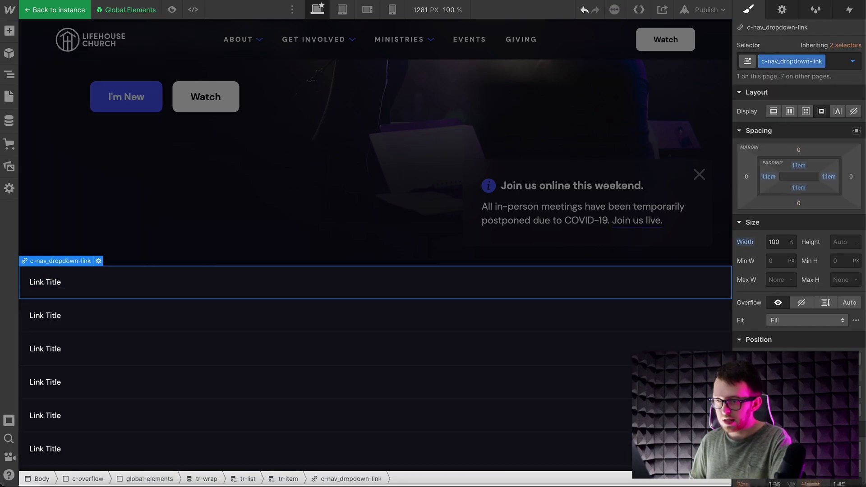
pyautogui.click(782, 11)
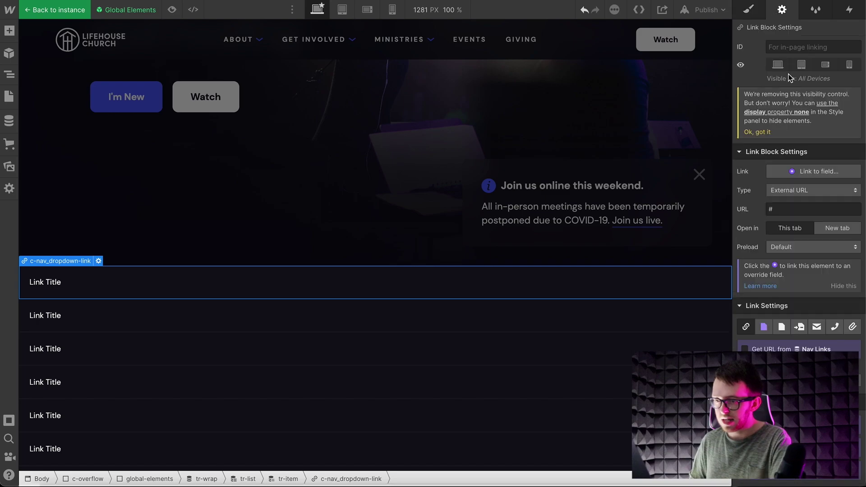
pyautogui.click(763, 328)
pyautogui.click(788, 264)
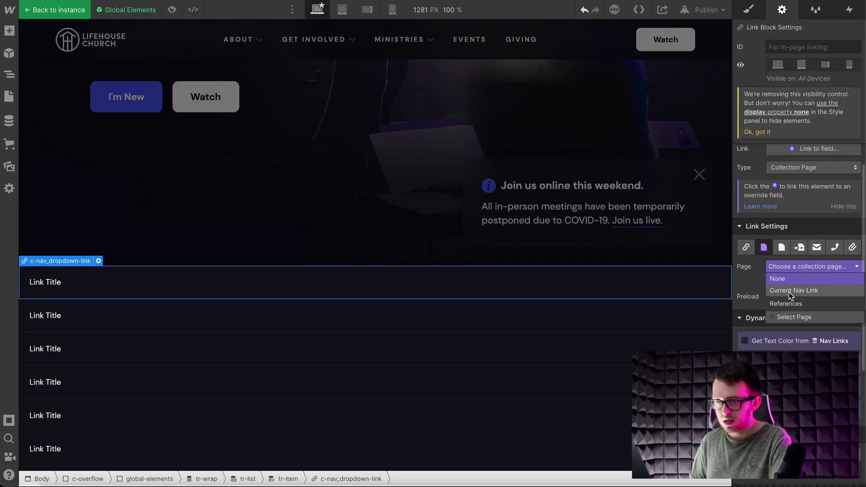
pyautogui.click(788, 317)
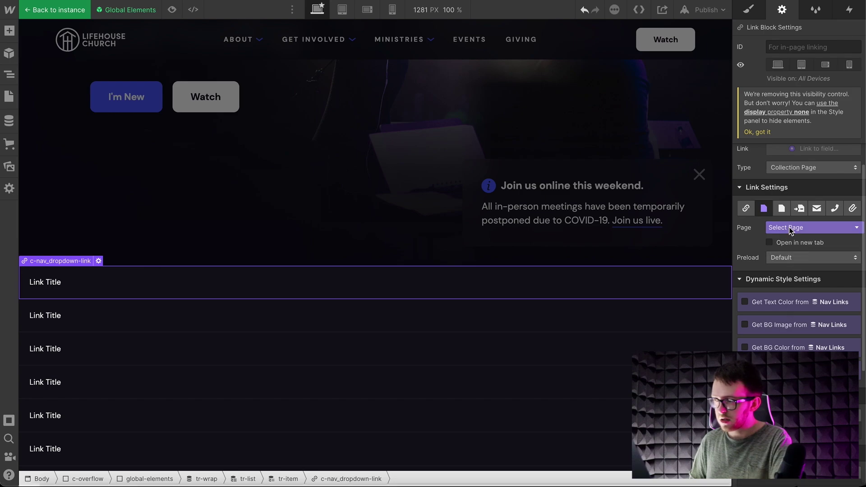
# Bind the dropdown link's title text to the Page Name field of the Select Page reference in Nav Links.
pyautogui.click(95, 287)
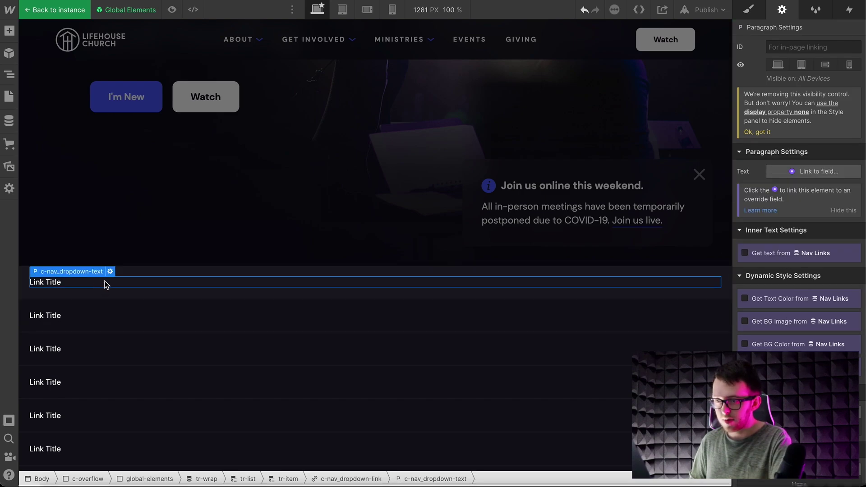
pyautogui.click(759, 256)
pyautogui.click(777, 267)
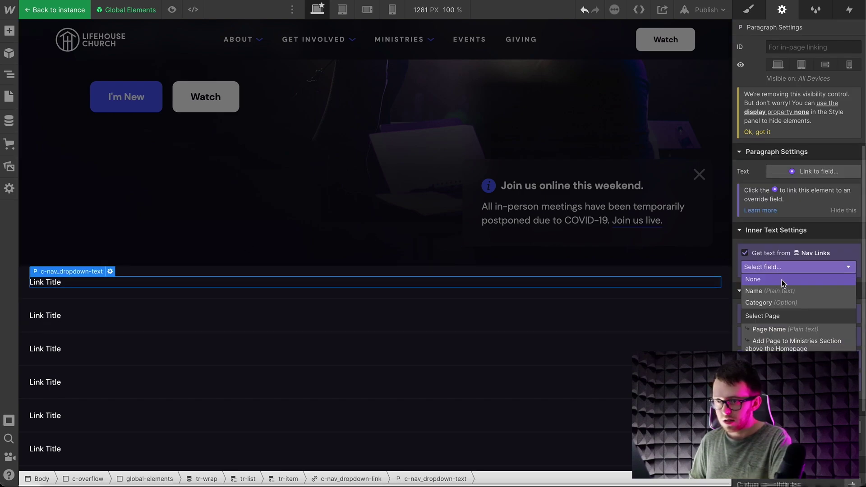
pyautogui.click(773, 330)
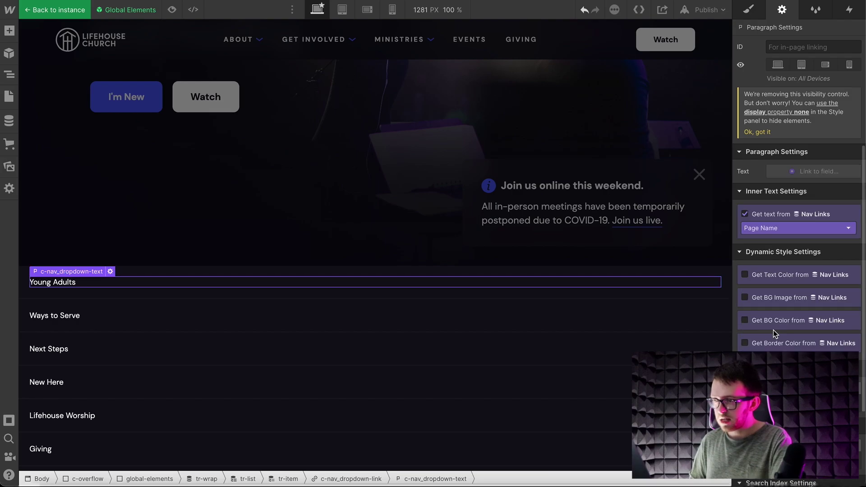
# Add a paragraph inside the dropdown link block below the title and bind its text to the Nav Links Category field.
pyautogui.click(339, 292)
pyautogui.click(9, 31)
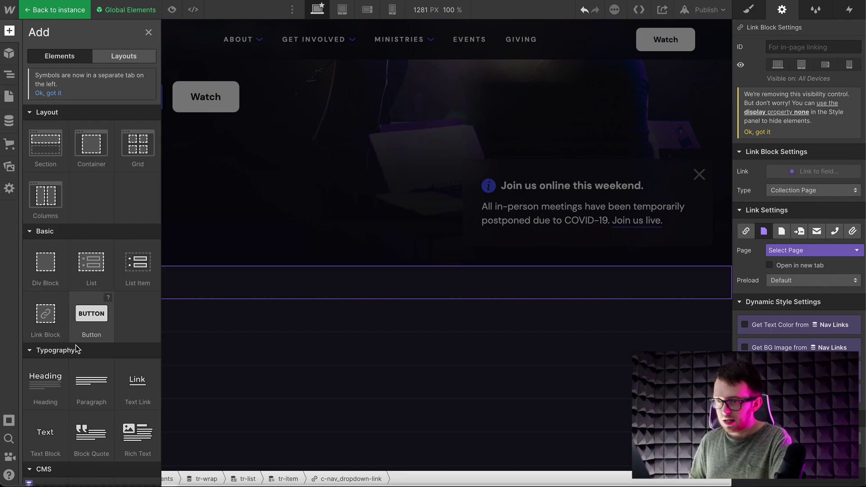
pyautogui.scroll(-1, 76, 349)
pyautogui.moveTo(88, 361); pyautogui.dragTo(122, 291)
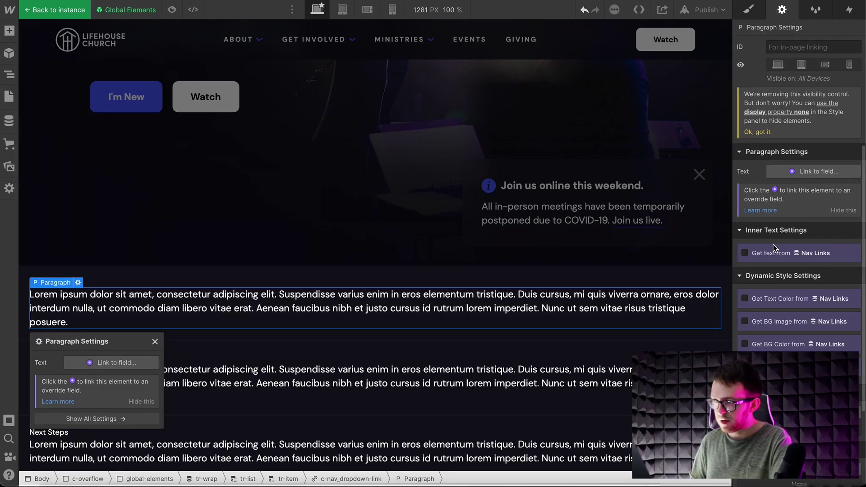
pyautogui.click(772, 267)
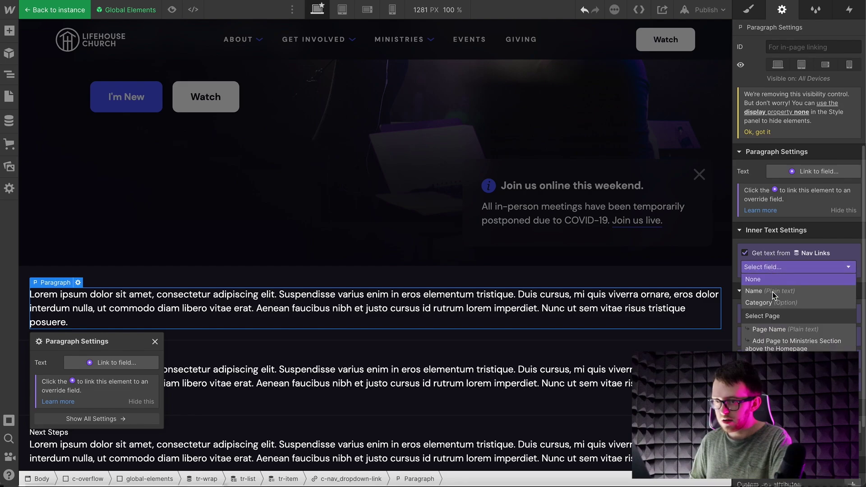
pyautogui.click(773, 303)
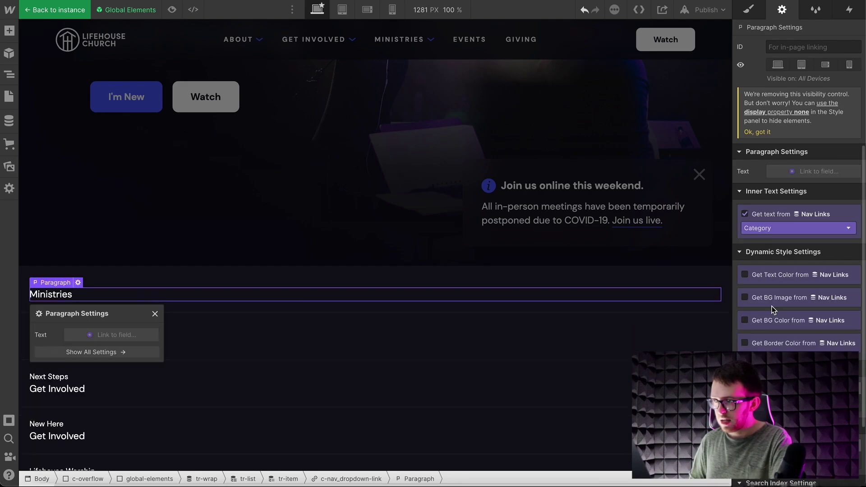
# Give the category paragraph the existing class tr-category.
pyautogui.click(748, 10)
pyautogui.click(794, 61)
pyautogui.write('tr-cat')
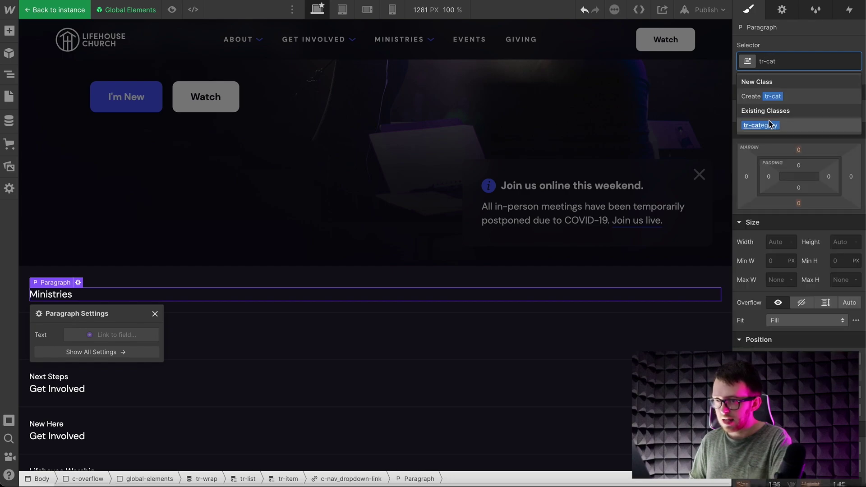
pyautogui.click(770, 125)
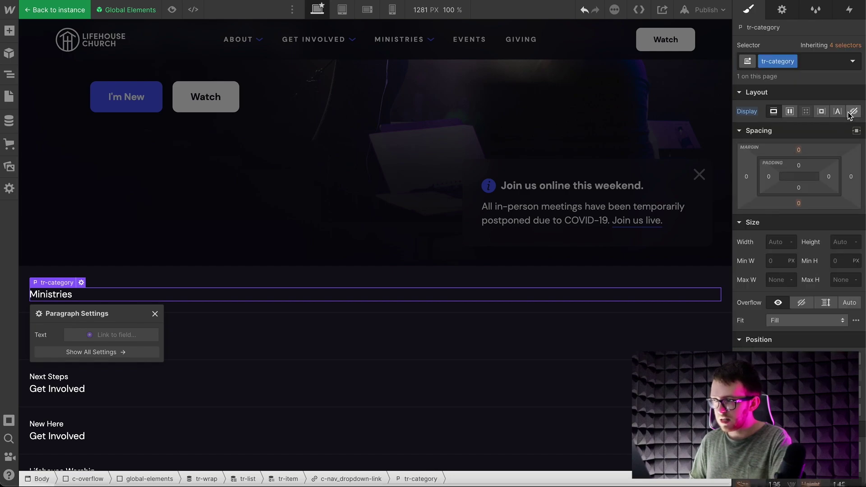
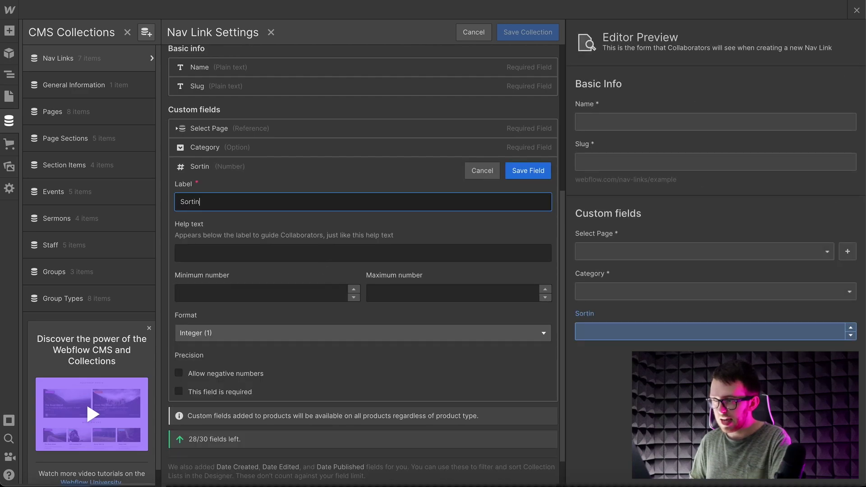
# Label the new Nav Links number field Sorting Order, set its format to Decimal (1.0) and make it required.
pyautogui.write('Sorting Order')
pyautogui.click(218, 332)
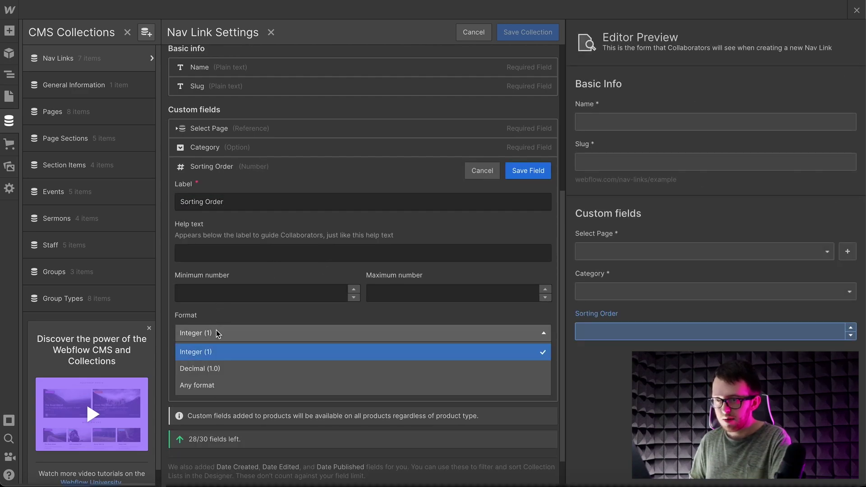
pyautogui.click(221, 365)
pyautogui.click(179, 414)
# Add the help text "Items will be sorted from smallest to largest number" and save the field and the Nav Links collection.
pyautogui.click(304, 250)
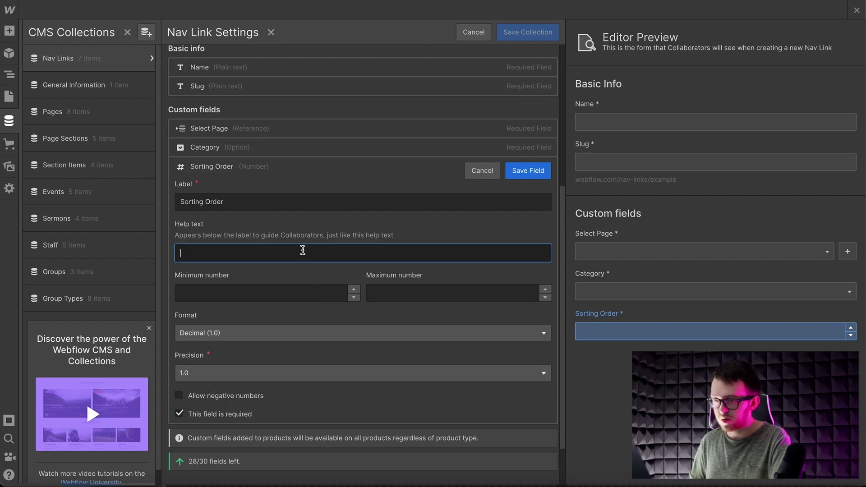
pyautogui.write('I')
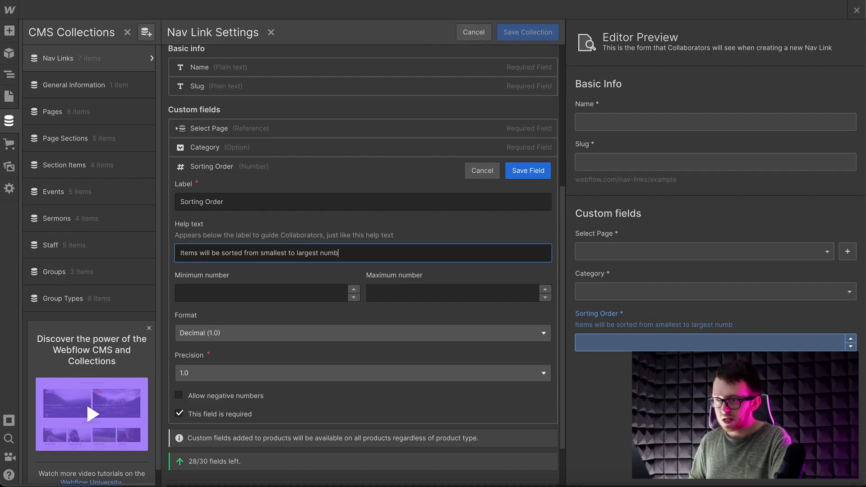
pyautogui.write('er')
pyautogui.click(526, 171)
pyautogui.click(536, 39)
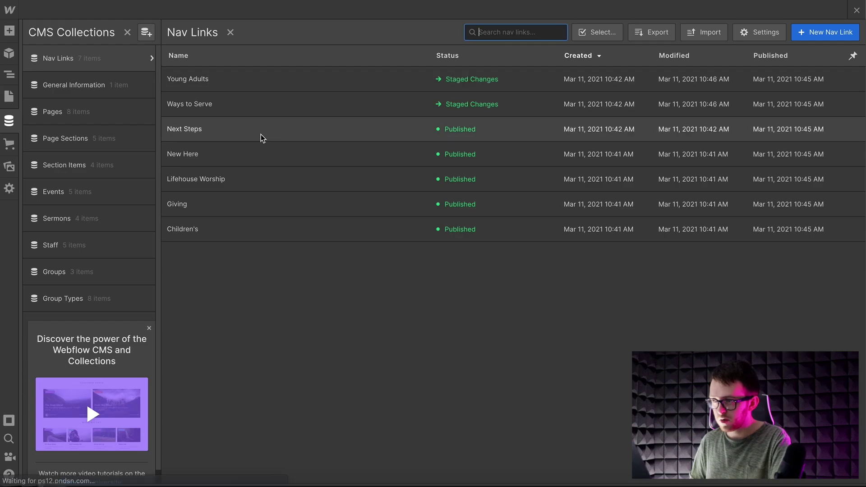
# Set the Sorting Order of the Next Steps nav link to 1.5 and save the item.
pyautogui.click(424, 129)
pyautogui.click(383, 315)
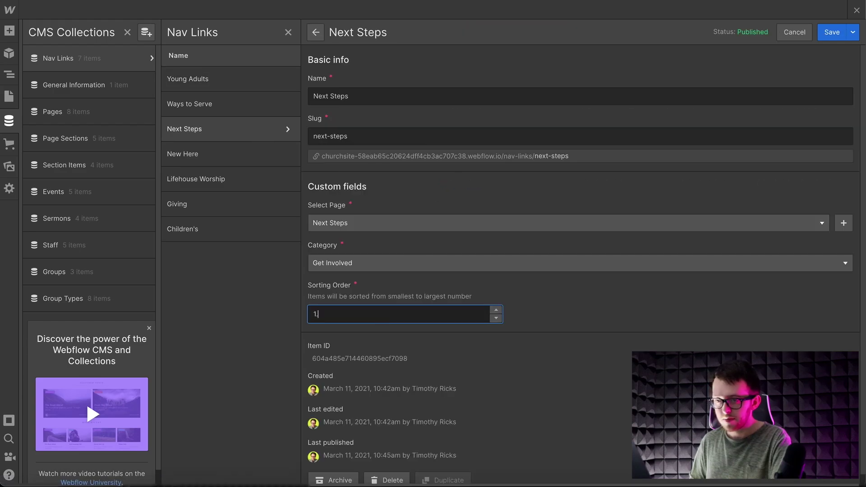
pyautogui.write('1.5')
pyautogui.click(832, 38)
# Set the Sorting Order of the New Here nav link to 3 and save the item.
pyautogui.click(240, 155)
pyautogui.click(370, 317)
pyautogui.write('1')
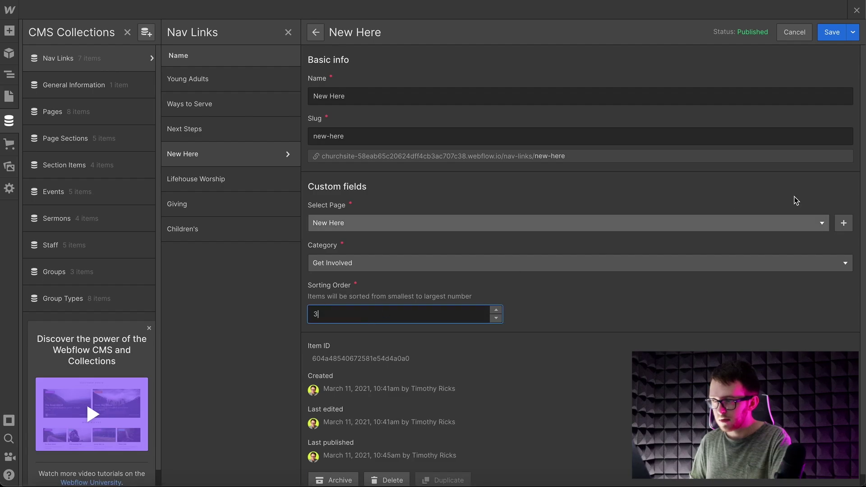
pyautogui.click(832, 34)
# Sort the tr-wrap collection list inside Global Elements by Sorting Order, smallest to largest.
pyautogui.click(9, 75)
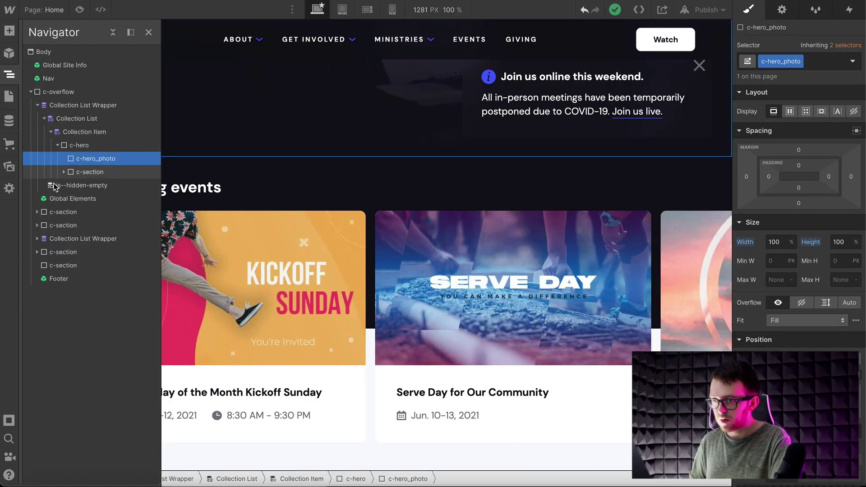
pyautogui.click(71, 199)
pyautogui.doubleClick(71, 200)
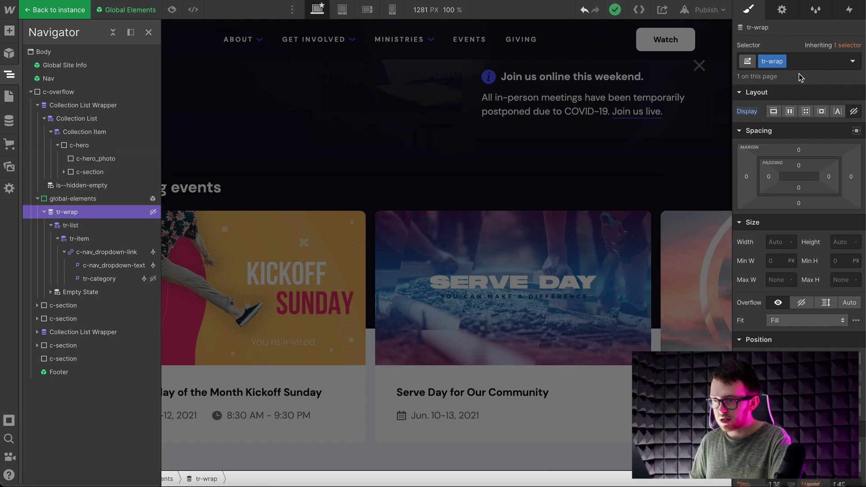
pyautogui.click(782, 9)
pyautogui.scroll(-4, 811, 282)
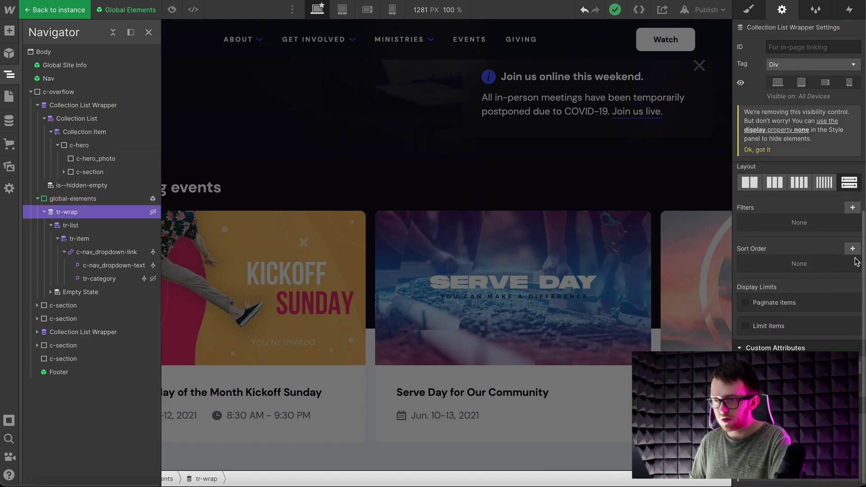
pyautogui.click(852, 248)
pyautogui.click(813, 289)
pyautogui.click(803, 302)
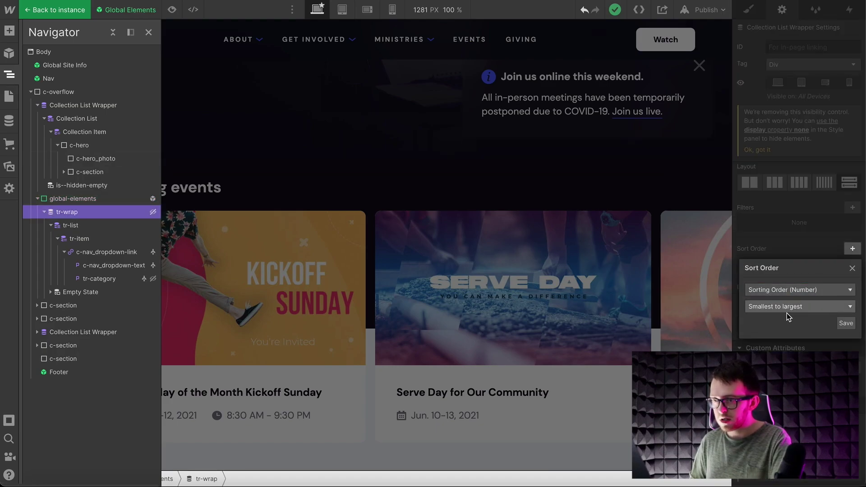
pyautogui.click(845, 323)
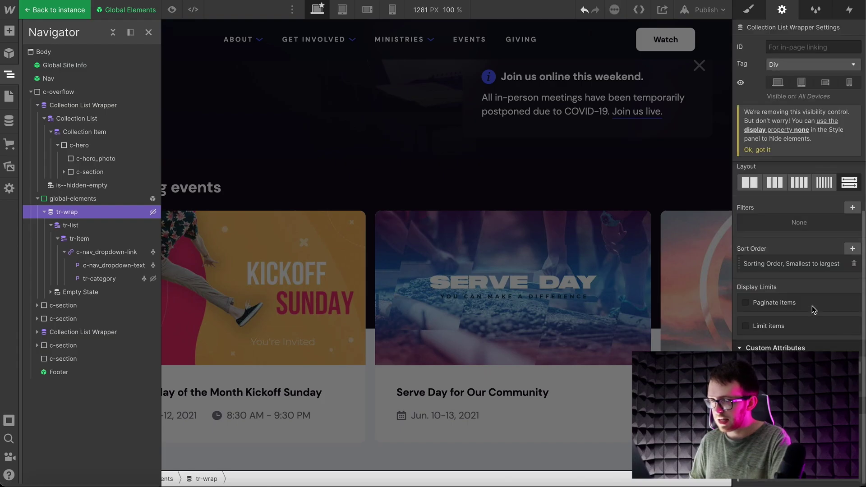
# Leave the Global Elements symbol and publish the church site to its webflow.io domain.
pyautogui.click(690, 136)
pyautogui.click(706, 10)
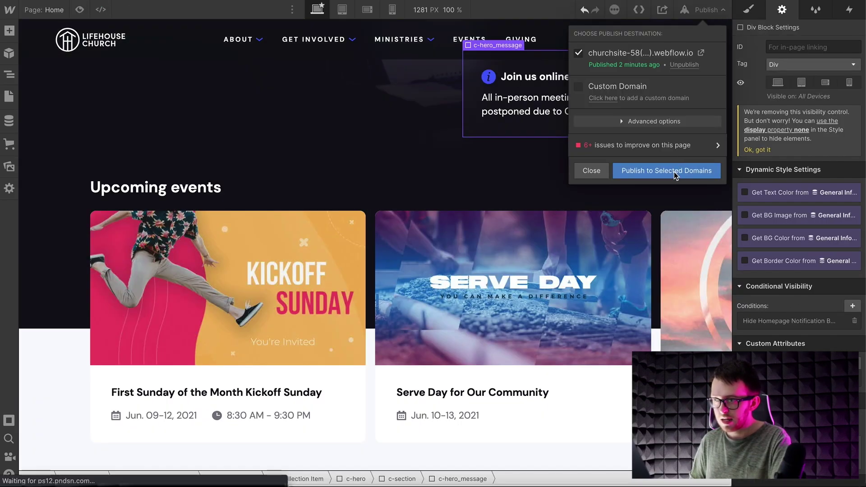
pyautogui.click(675, 174)
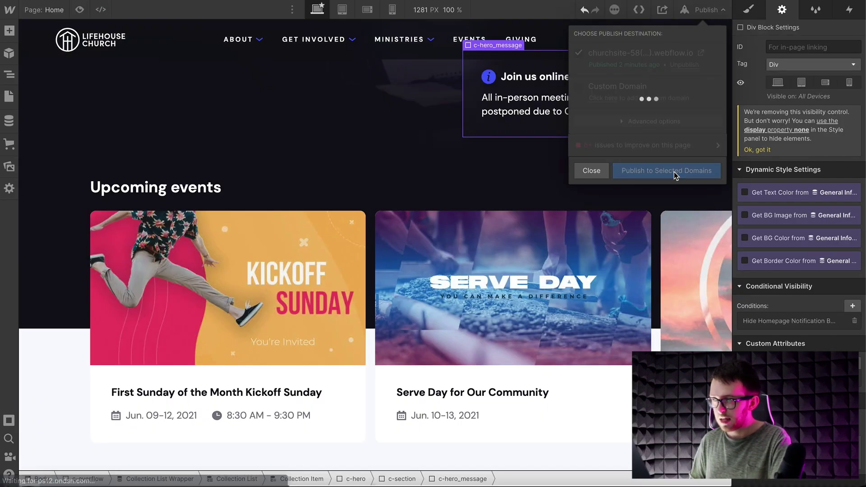
# Open the published church site and check the links in the About and Get Involved dropdowns.
pyautogui.click(702, 54)
pyautogui.click(278, 36)
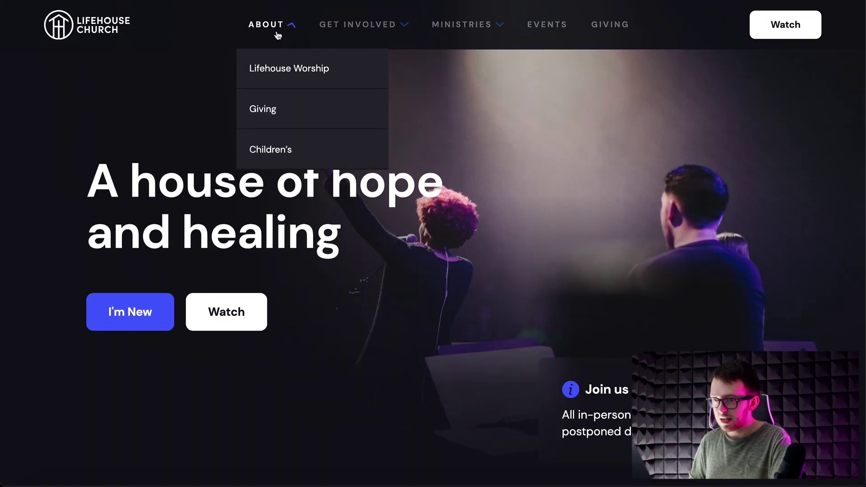
pyautogui.moveTo(358, 24)
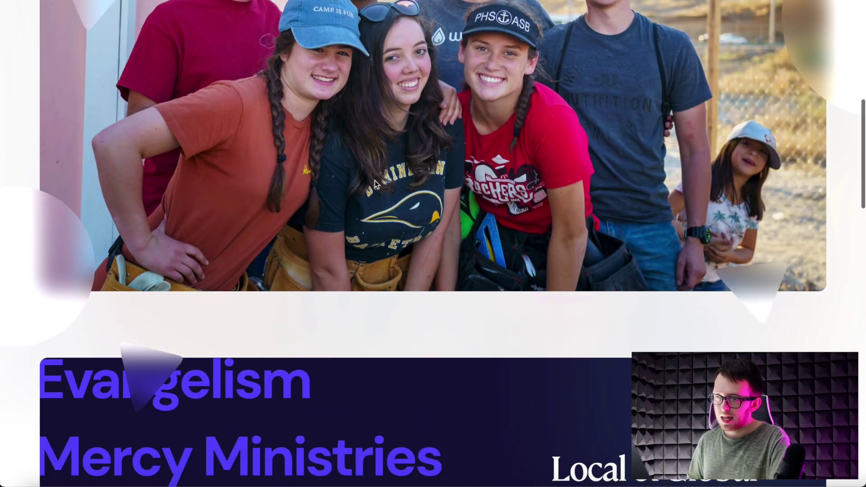
# Add a required Date/Time field labelled Start Day to the Events collection.
pyautogui.scroll(-2, 374, 180)
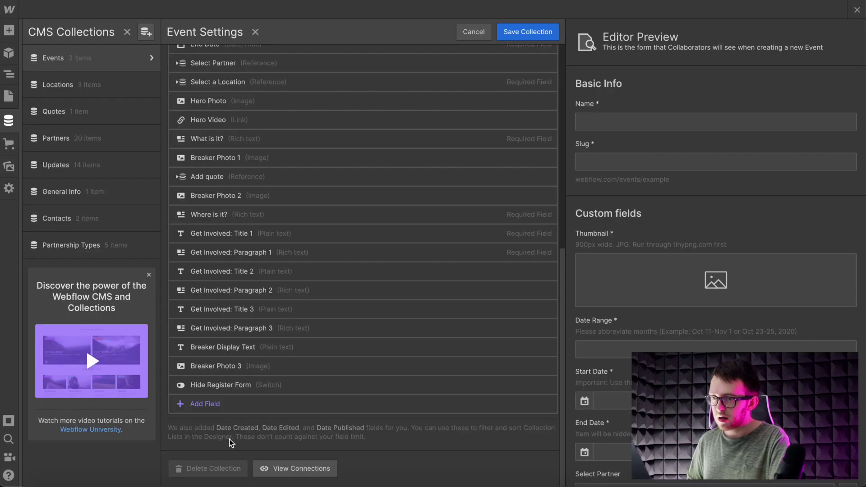
pyautogui.click(205, 404)
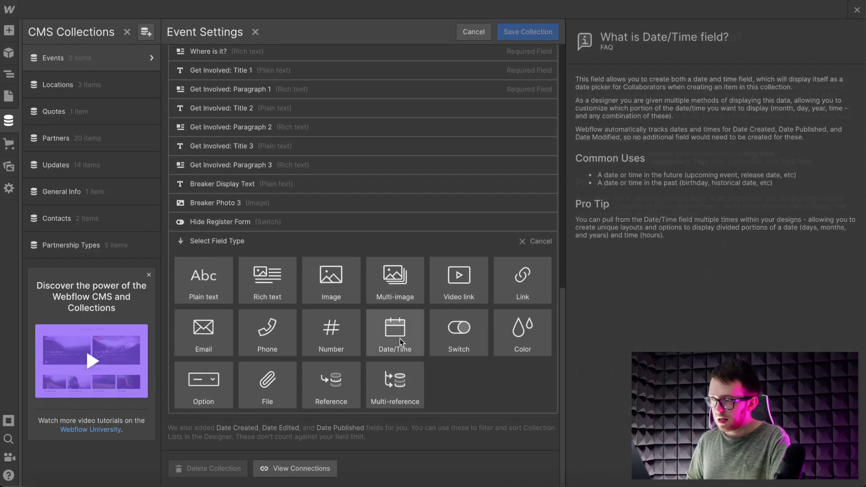
pyautogui.click(396, 333)
pyautogui.write('Start Day')
pyautogui.click(239, 403)
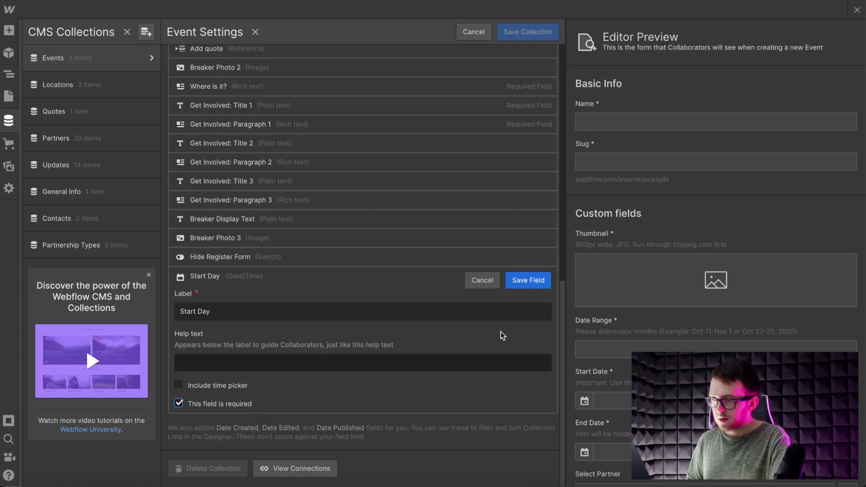
pyautogui.click(527, 280)
# Add a required Date/Time field labelled End Day to the Events collection and save the collection.
pyautogui.click(202, 401)
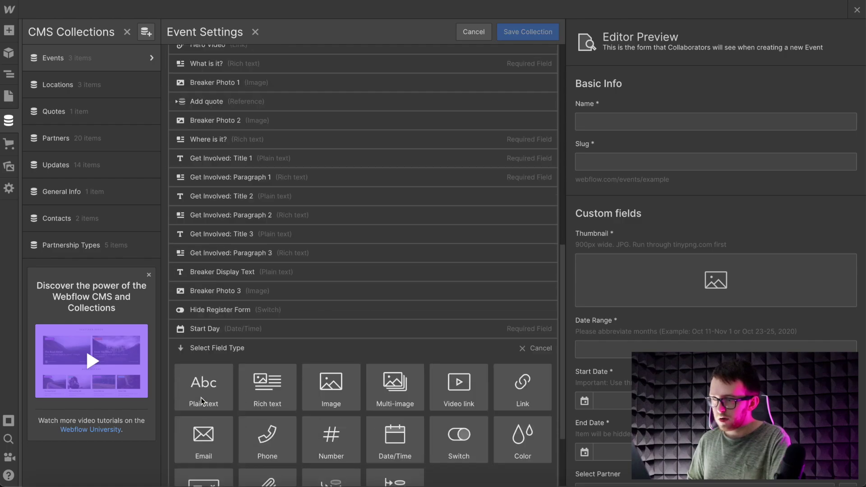
pyautogui.click(395, 334)
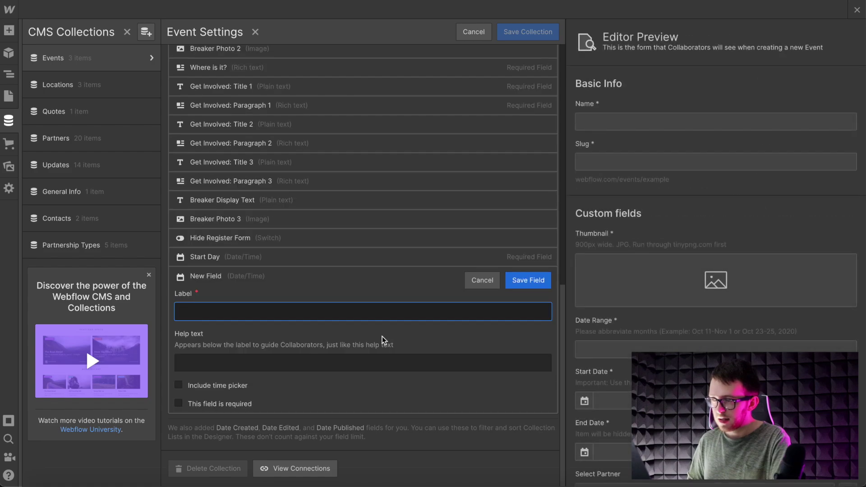
pyautogui.write('End Day')
pyautogui.click(220, 404)
pyautogui.click(526, 281)
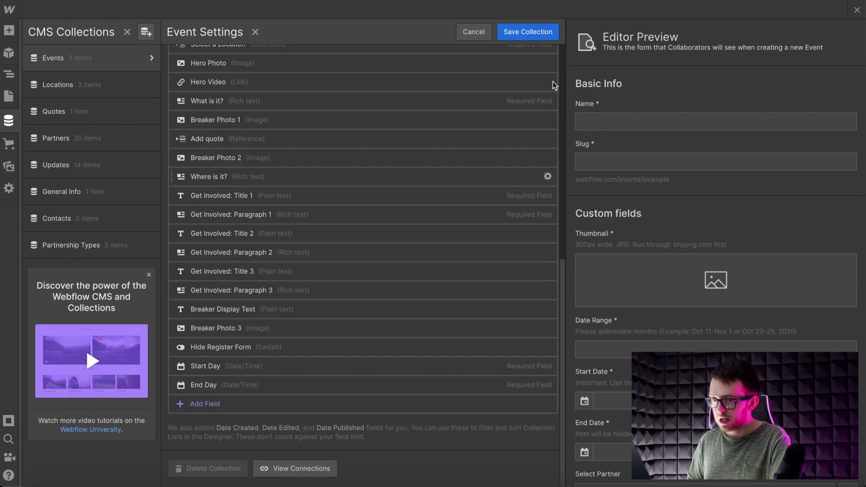
pyautogui.click(536, 35)
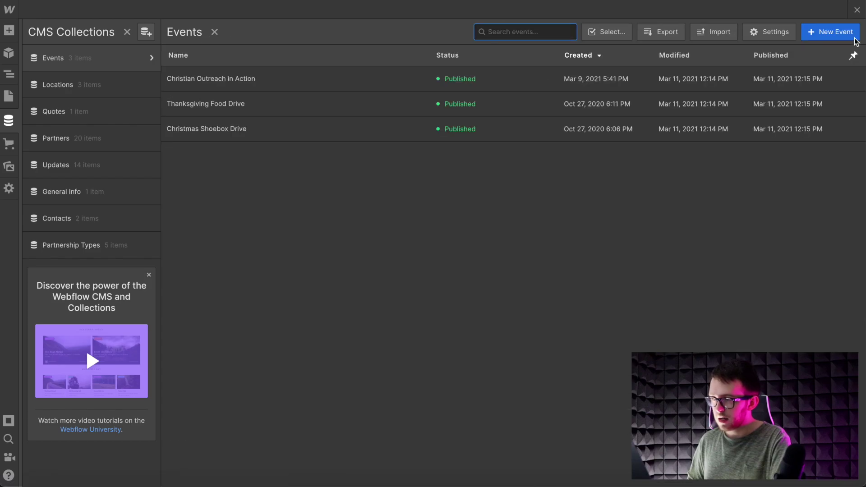
# Return to the Home page and limit the opp_list Events collection list to 3 items.
pyautogui.click(857, 10)
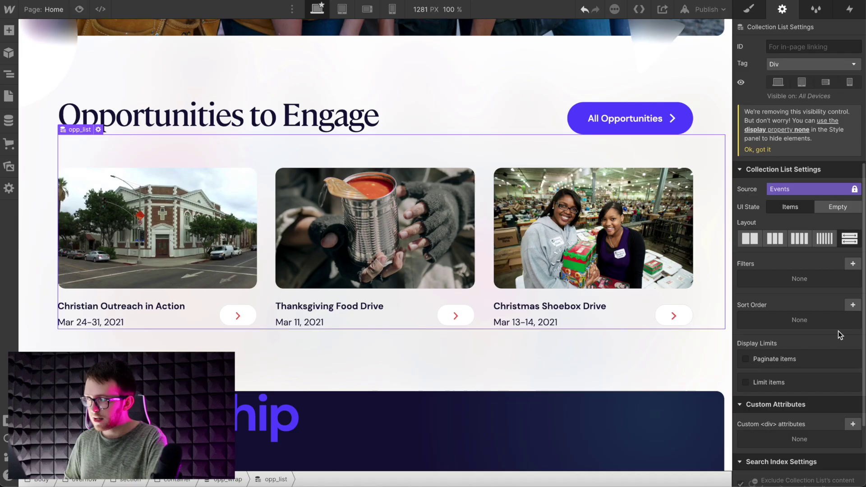
pyautogui.click(786, 385)
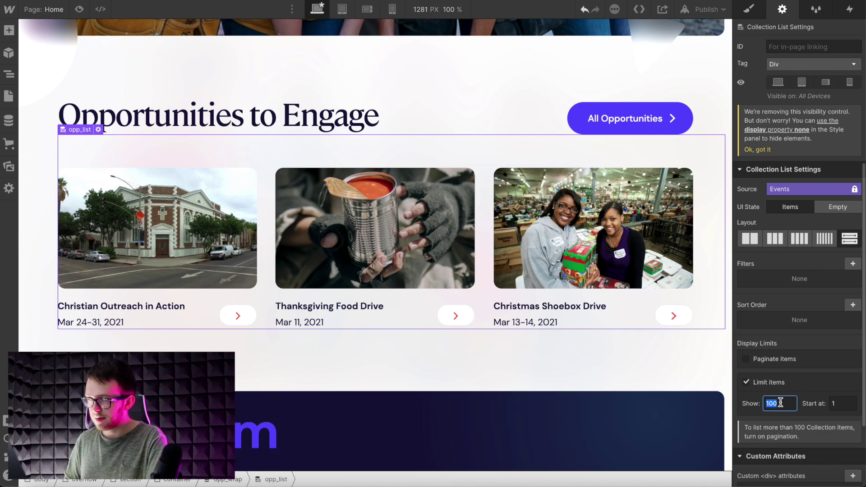
pyautogui.write('3')
# Add a sort order to the opp_list collection list by Start Date, Oldest to newest.
pyautogui.click(853, 311)
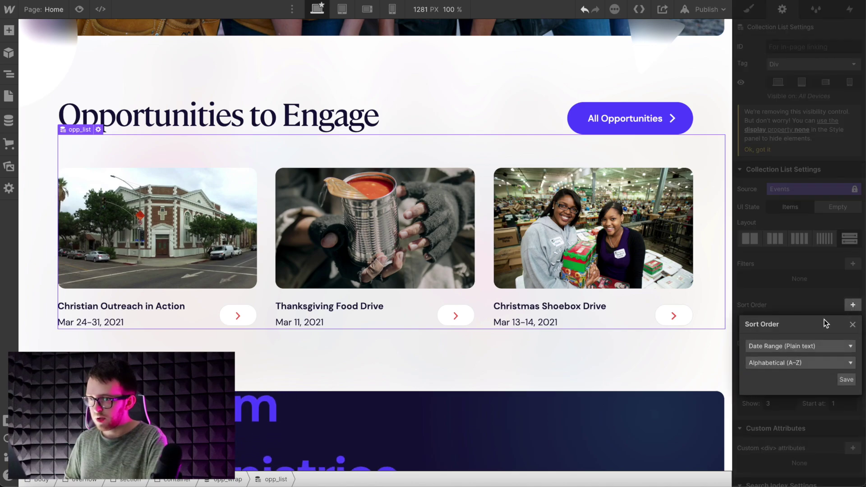
pyautogui.click(805, 343)
pyautogui.click(790, 372)
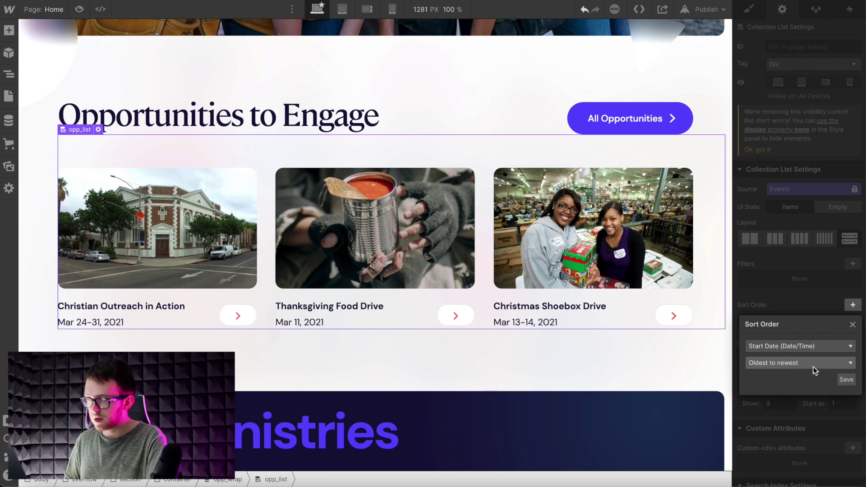
pyautogui.click(813, 367)
pyautogui.click(794, 374)
pyautogui.click(846, 380)
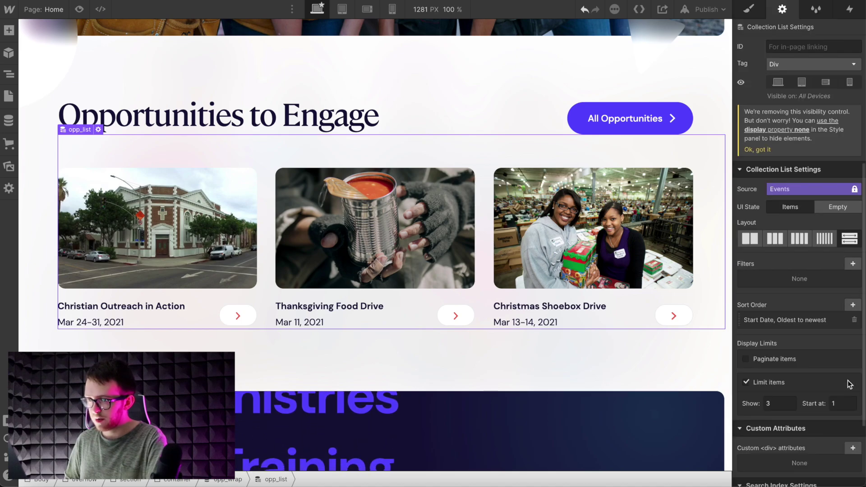
# Add a filter to the collection list so End Date is after or equal to 0 days in the past, and save it.
pyautogui.click(851, 264)
pyautogui.click(797, 305)
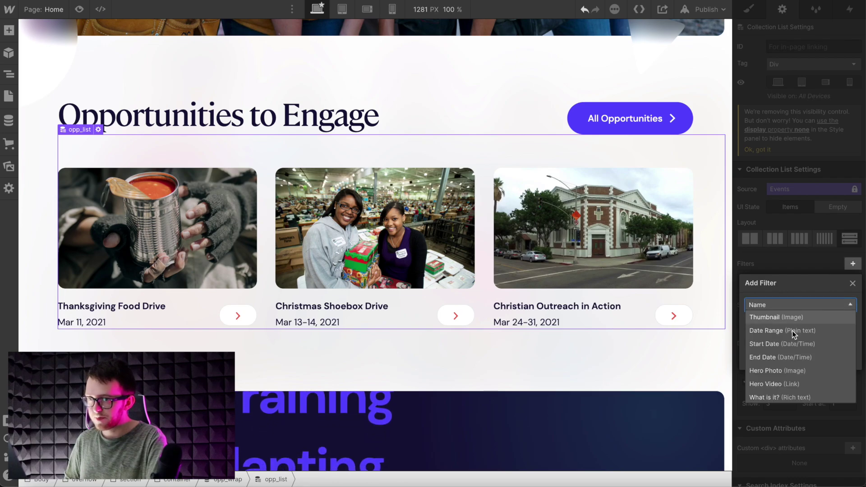
pyautogui.click(784, 359)
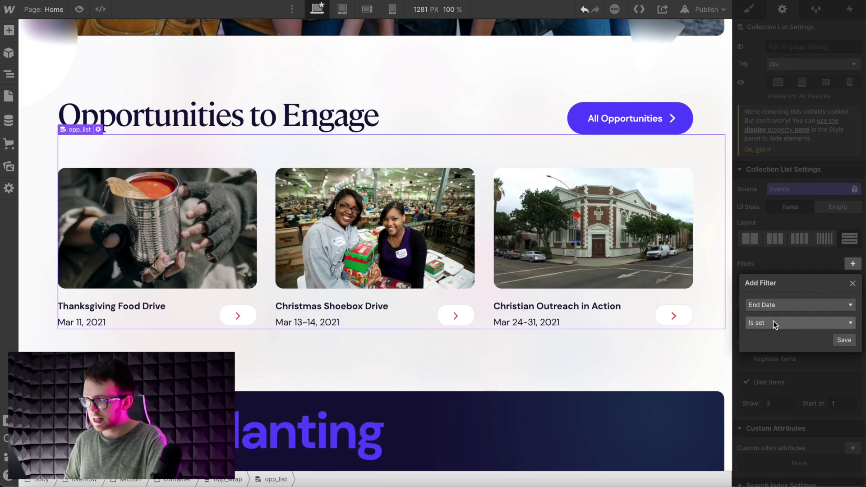
pyautogui.click(773, 321)
pyautogui.click(776, 363)
pyautogui.click(760, 341)
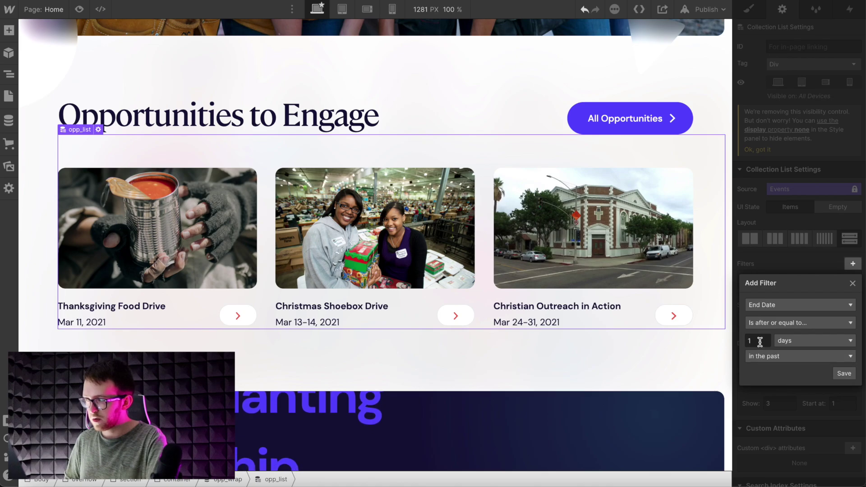
pyautogui.write('0')
pyautogui.click(767, 356)
pyautogui.click(773, 384)
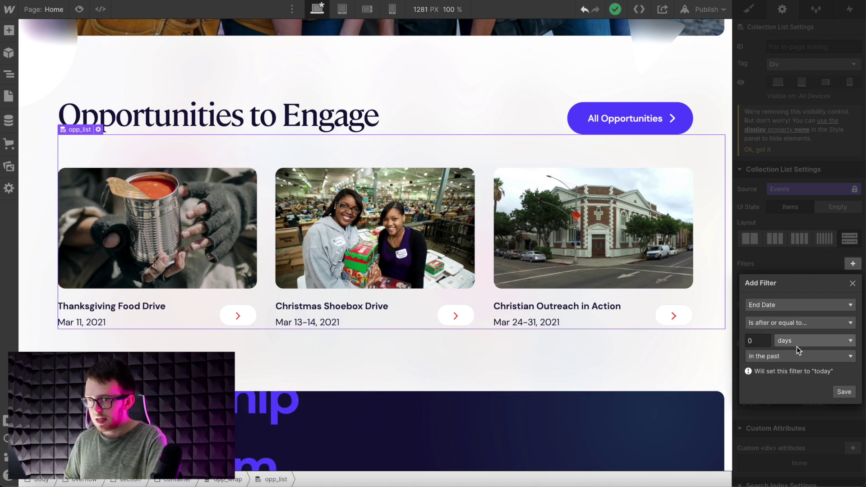
pyautogui.click(844, 394)
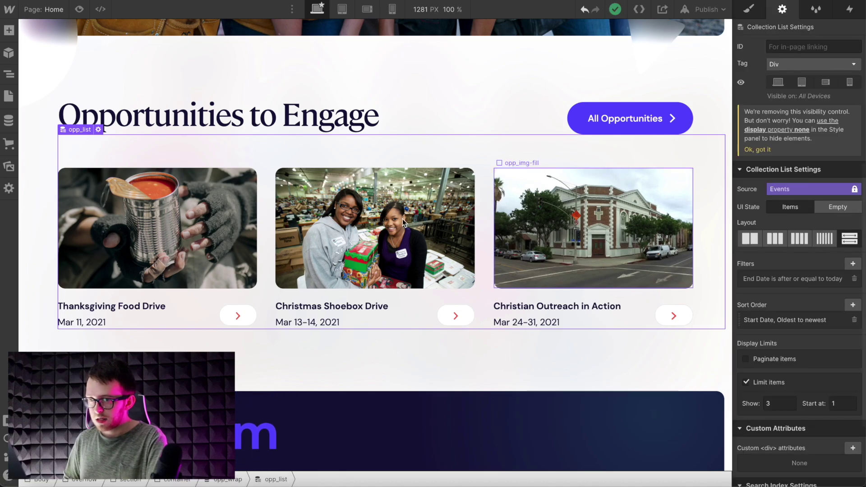
# Open the Thanksgiving Food Drive item in the Events collection and set its End Date to 03/10/2021.
pyautogui.click(83, 322)
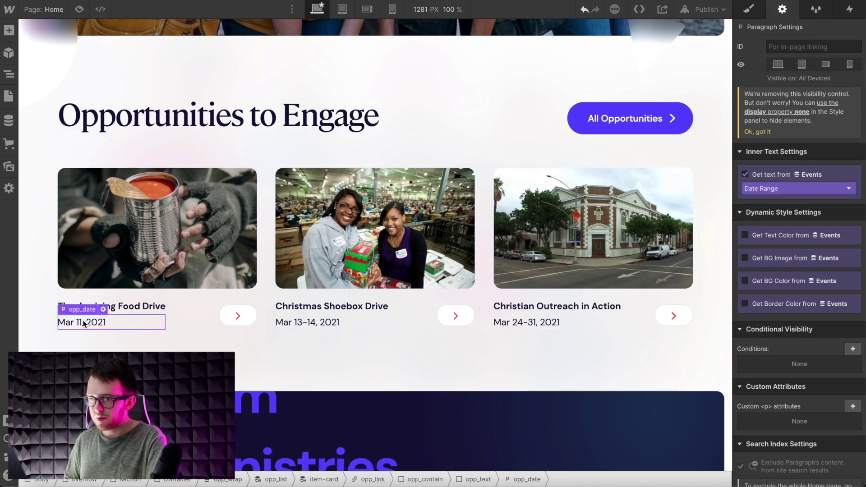
pyautogui.click(9, 120)
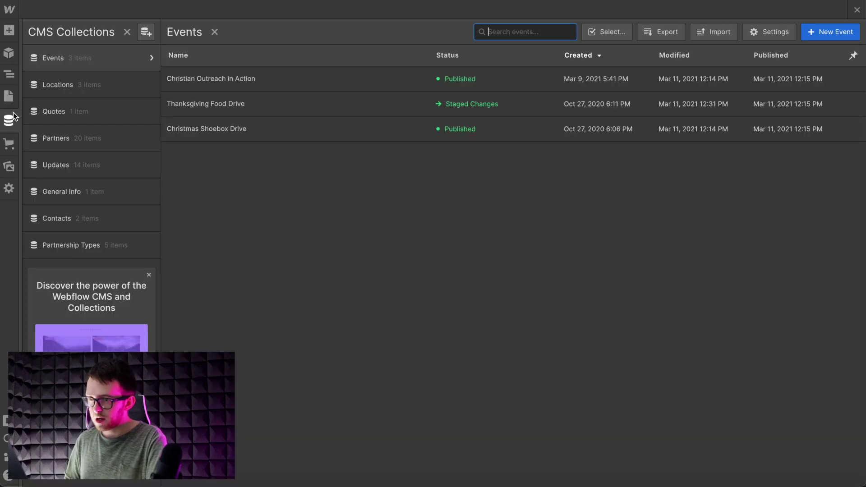
pyautogui.click(228, 103)
pyautogui.scroll(-3, 339, 321)
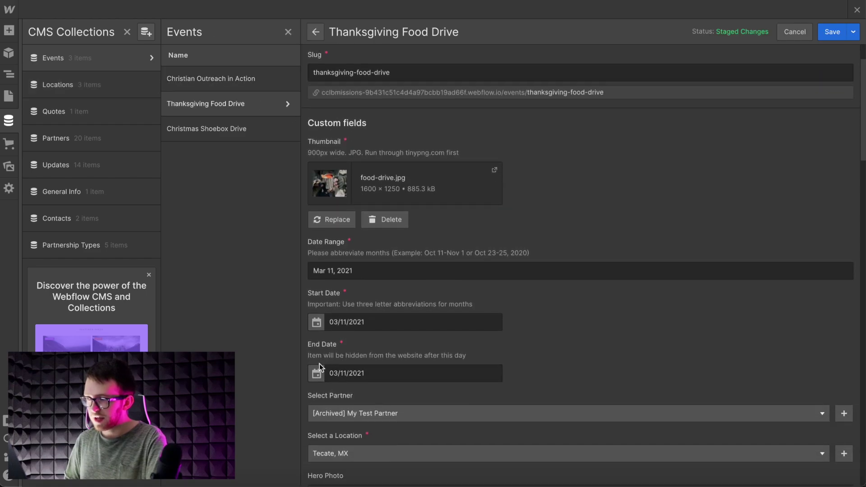
pyautogui.click(318, 370)
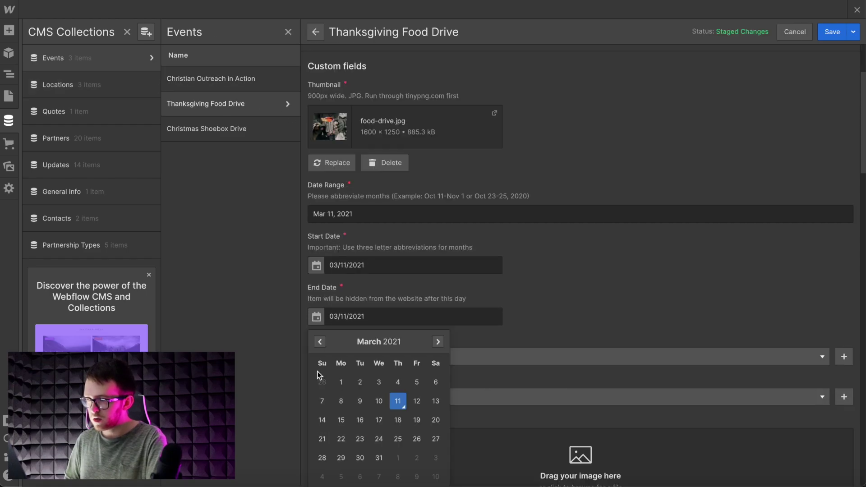
pyautogui.click(379, 401)
pyautogui.click(318, 320)
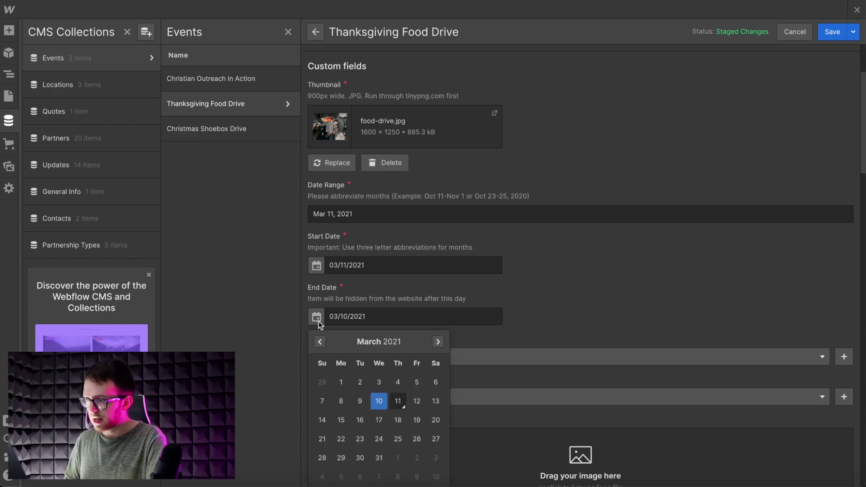
pyautogui.click(317, 320)
# Set the Thanksgiving Food Drive's Start Date to 03/10/2021, save the item and select opp_list back on the Home page.
pyautogui.click(317, 265)
pyautogui.click(377, 350)
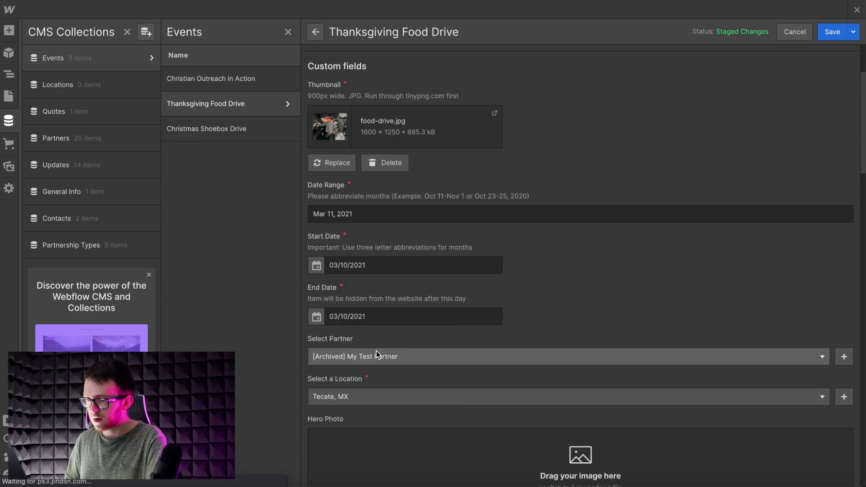
pyautogui.click(831, 32)
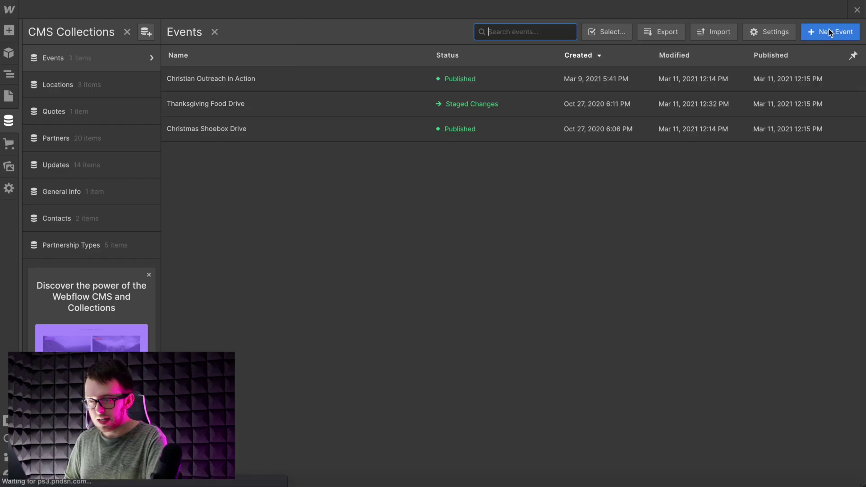
pyautogui.click(856, 10)
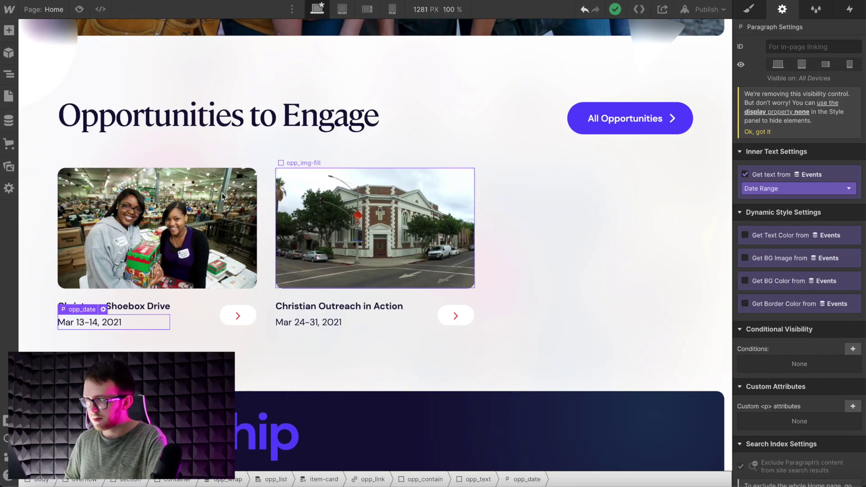
pyautogui.click(316, 340)
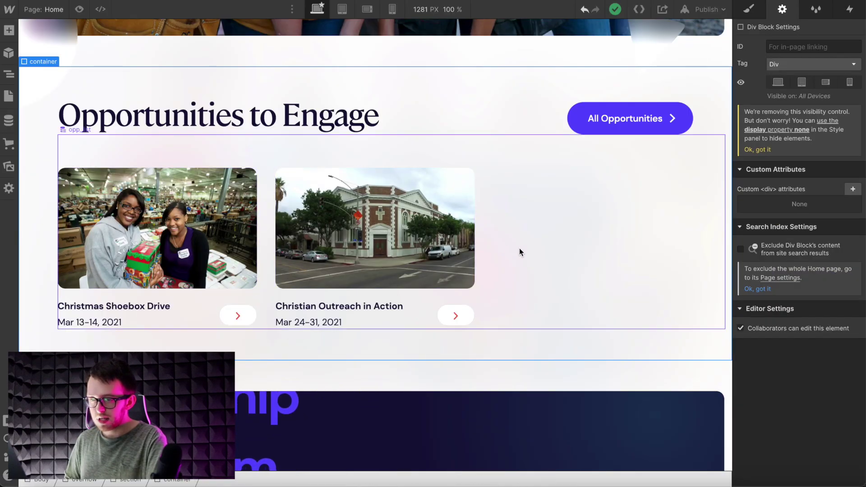
pyautogui.click(528, 251)
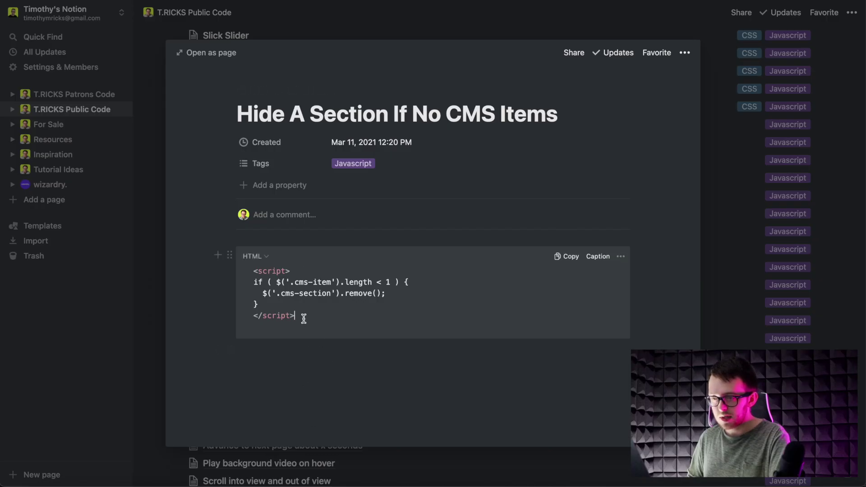
# Copy the "Hide A Section If No CMS Items" script from Notion into the Home page's before </body> custom code in Webflow and save.
pyautogui.moveTo(303, 319); pyautogui.dragTo(251, 274)
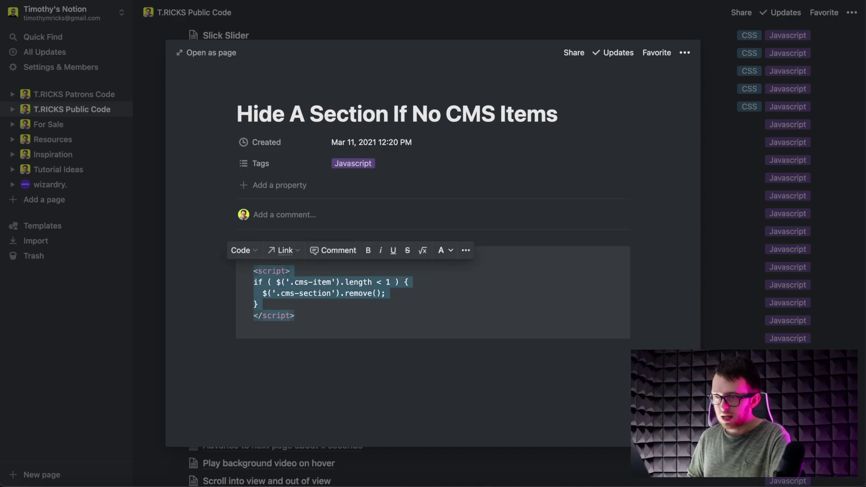
pyautogui.press('super+Tab')
pyautogui.click(148, 93)
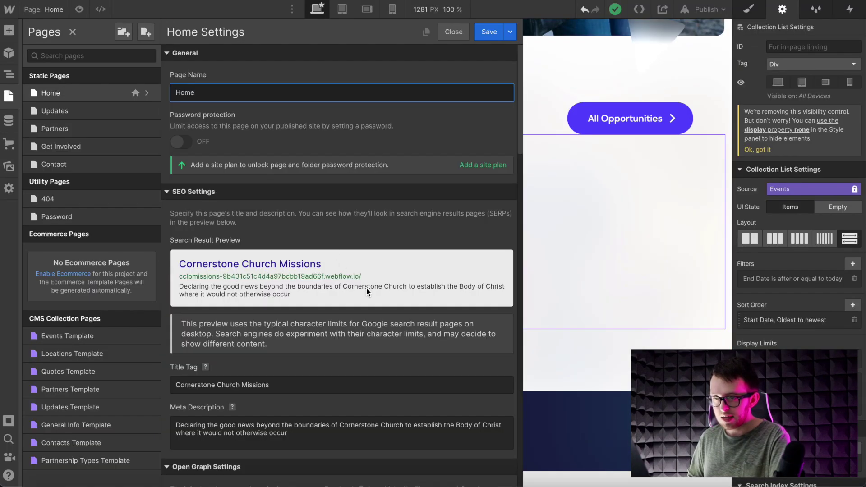
pyautogui.scroll(-15, 366, 288)
pyautogui.click(273, 412)
pyautogui.write("<script> if ( $('.cms-item').length < 1 ) {   $('.cms-section').remove(); } </script>")
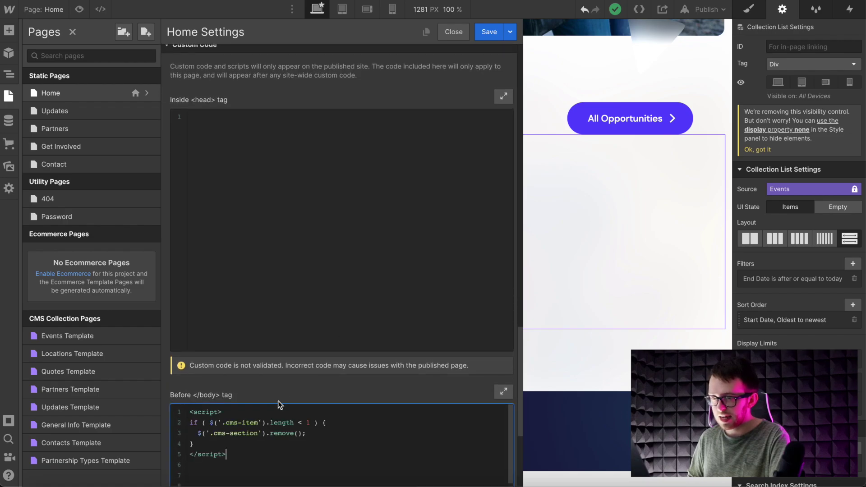
pyautogui.click(492, 33)
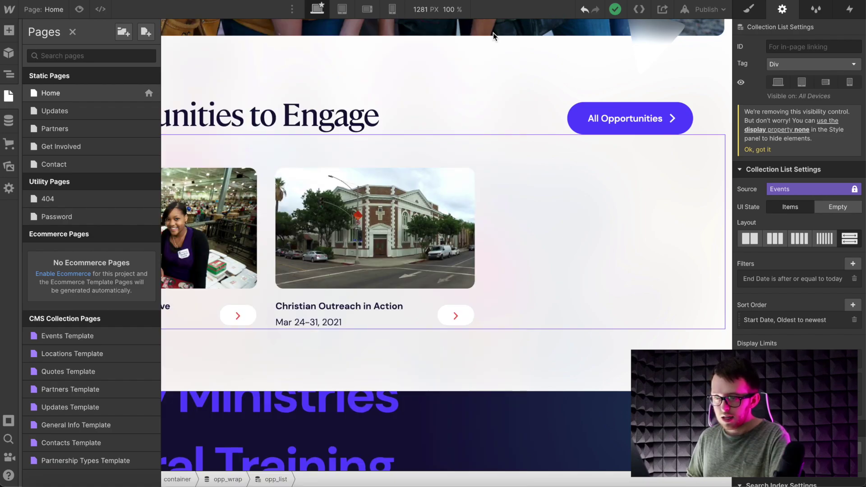
# Enter cms-item as the class of the event card collection item in the Opportunities to Engage list.
pyautogui.click(318, 291)
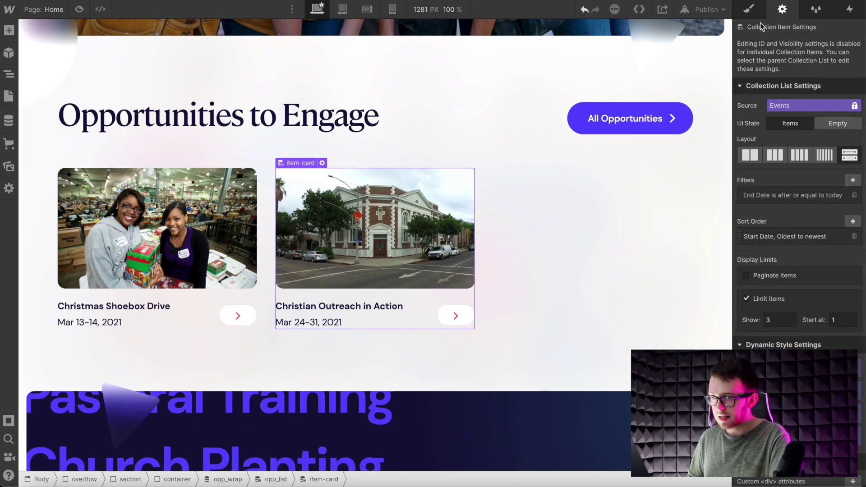
pyautogui.click(748, 9)
pyautogui.click(807, 61)
pyautogui.write('cms-item')
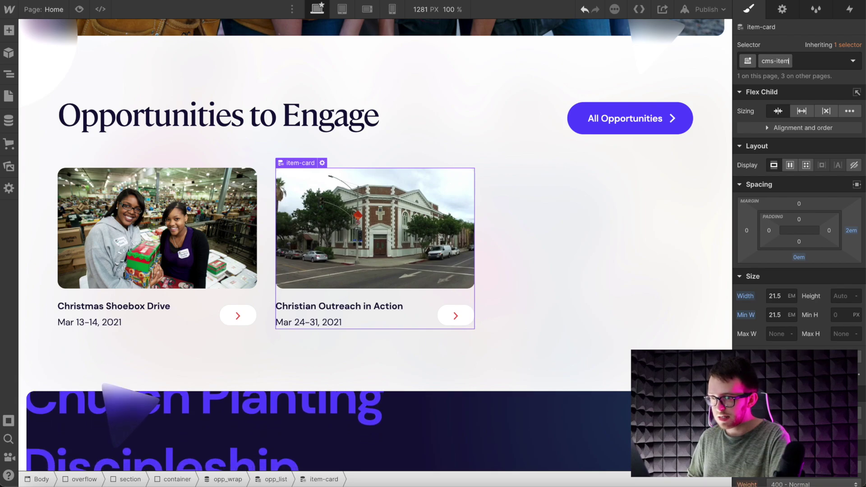
# Add the existing combo class cms-section to the section holding the Opportunities to Engage list.
pyautogui.click(533, 263)
pyautogui.click(533, 262)
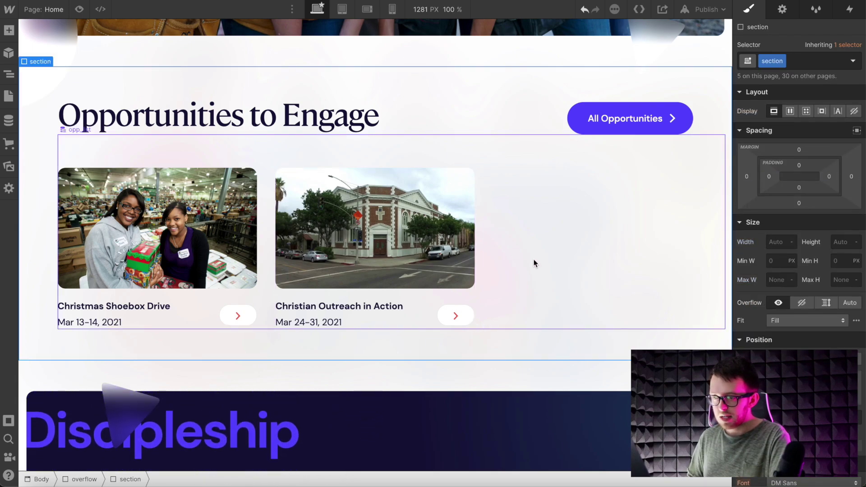
pyautogui.click(803, 61)
pyautogui.write('cms')
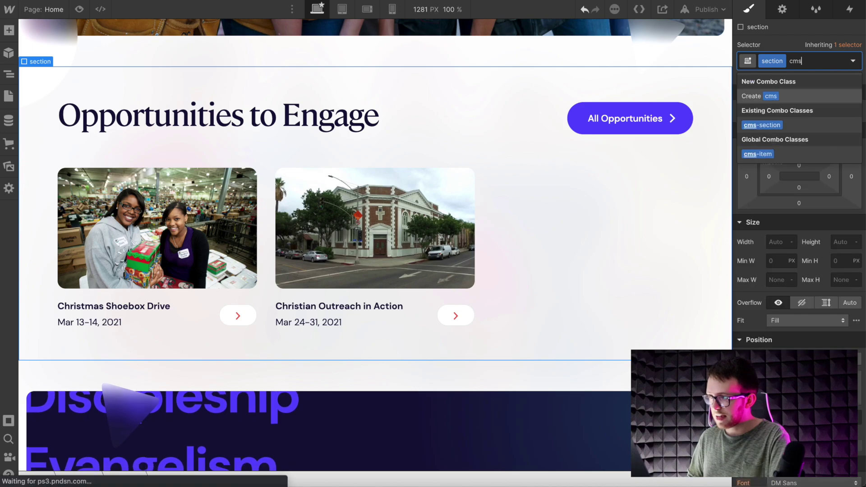
pyautogui.write('-sec')
pyautogui.click(774, 122)
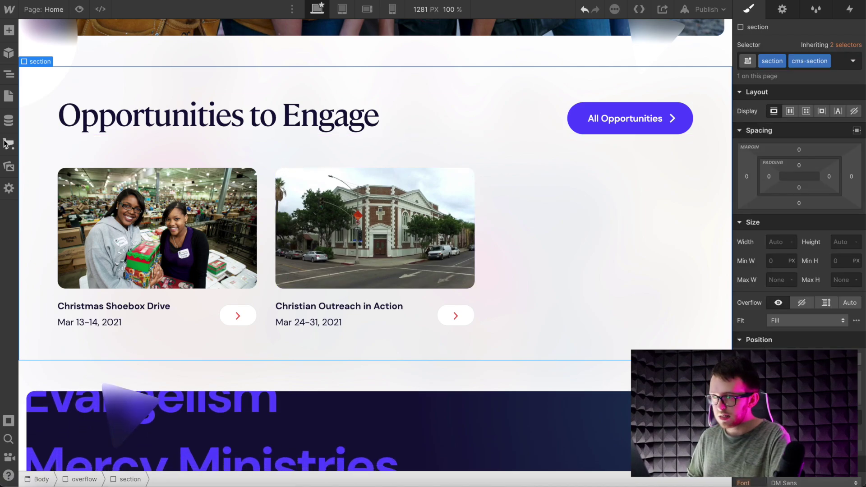
# Archive the Christian Outreach in Action and Christmas Shoebox Drive events, save them and return to the Home page.
pyautogui.click(9, 120)
pyautogui.click(231, 81)
pyautogui.scroll(-15, 419, 334)
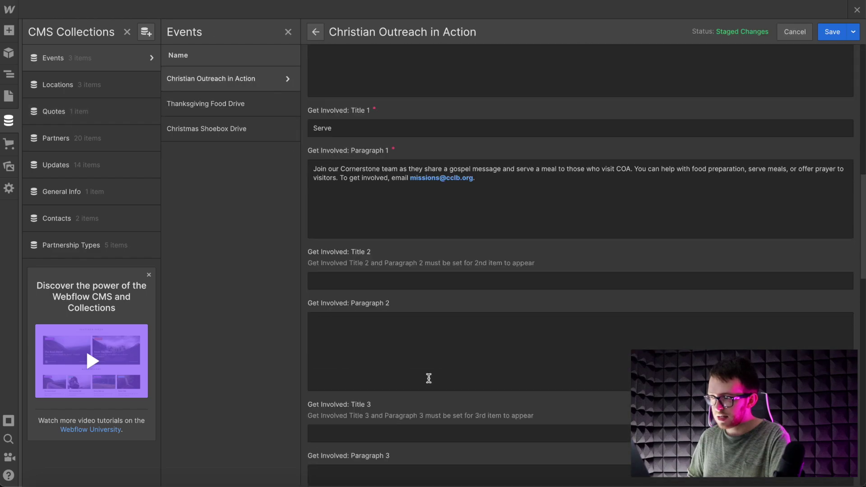
pyautogui.click(282, 200)
pyautogui.click(245, 127)
pyautogui.scroll(-15, 421, 309)
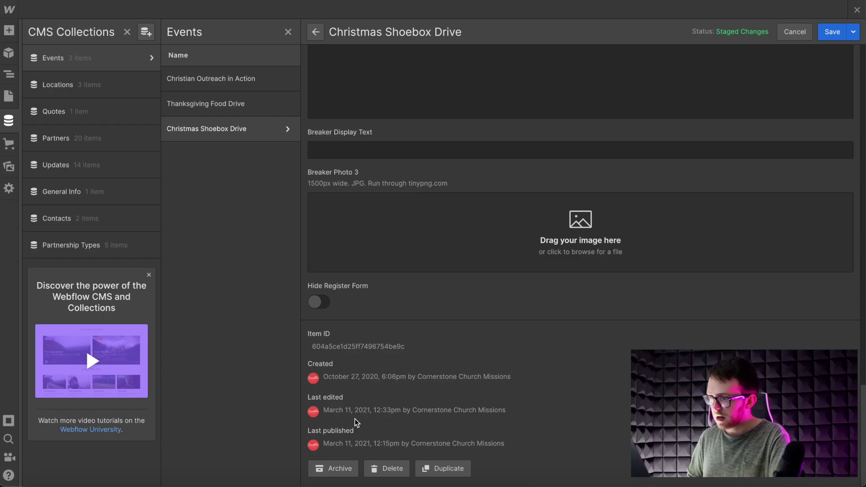
pyautogui.click(830, 33)
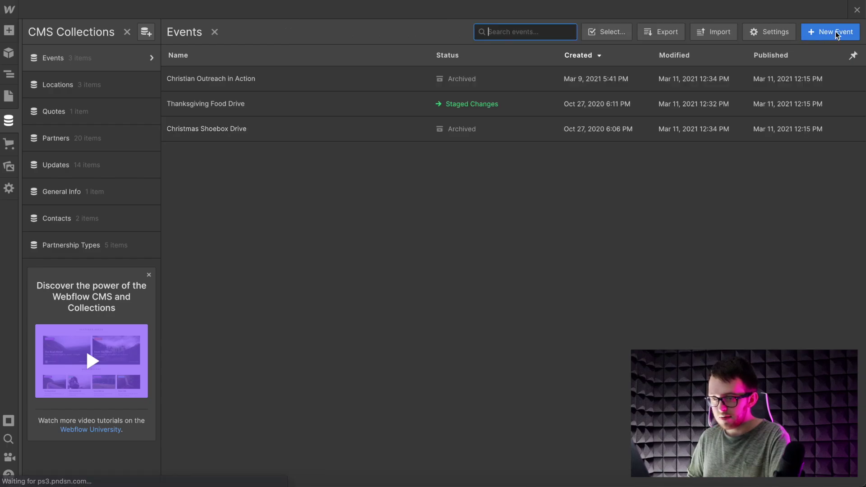
pyautogui.click(855, 10)
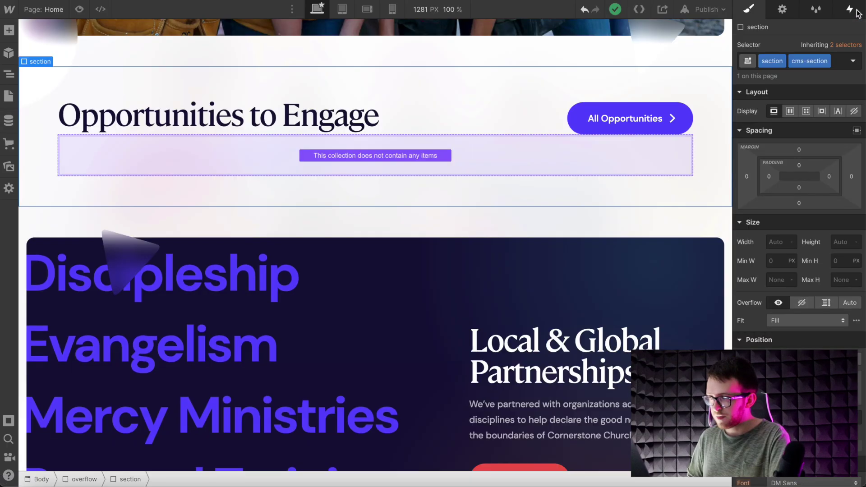
# Publish the site to the webflow.io domain and check on the live home page whether the Opportunities to Engage section is hidden.
pyautogui.click(706, 9)
pyautogui.click(678, 171)
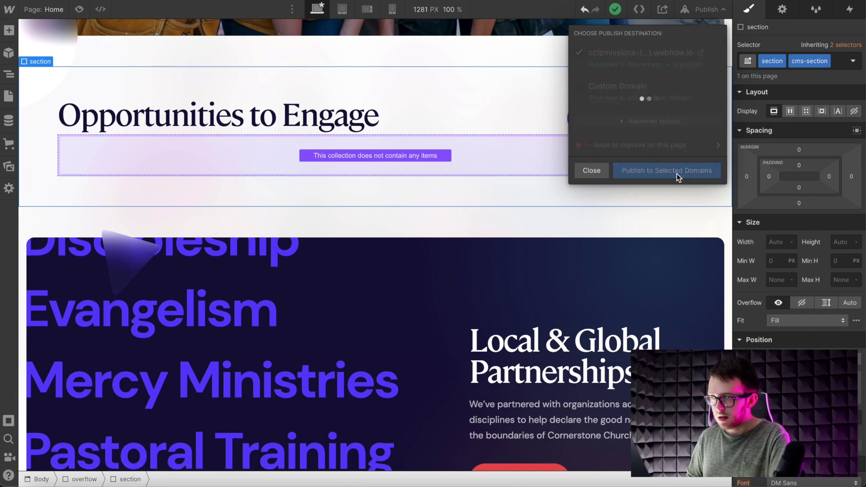
pyautogui.click(702, 53)
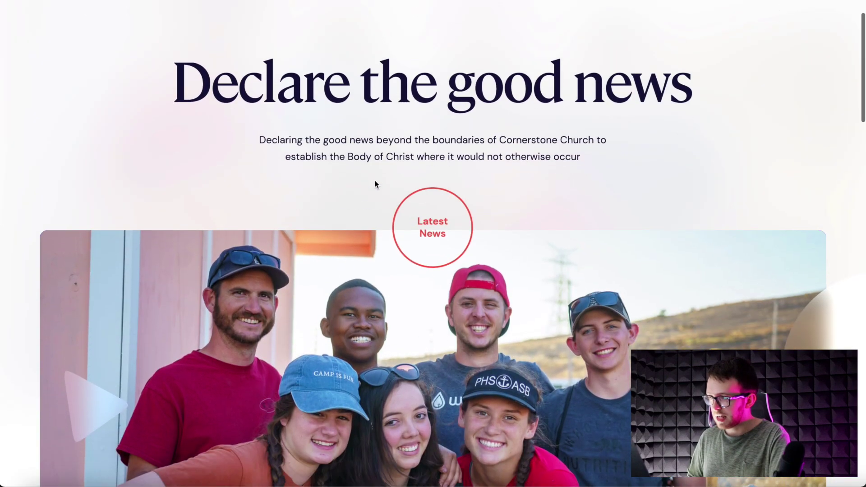
pyautogui.scroll(-5, 375, 181)
pyautogui.scroll(-5, 375, 180)
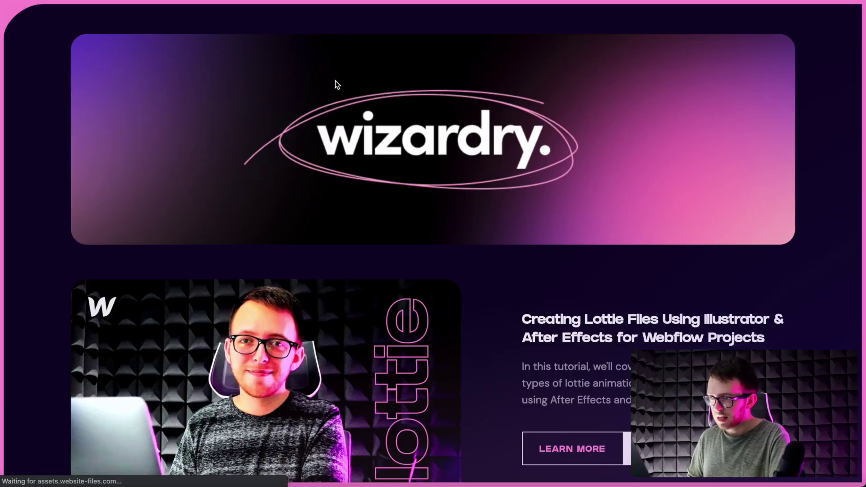
pyautogui.scroll(4, 334, 80)
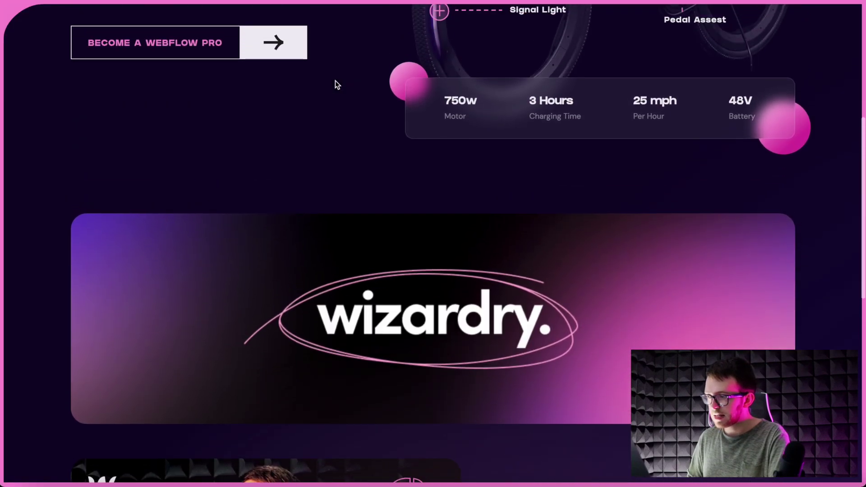
# Examine the different layouts of the Wizardry, Lottie Files and Basic Game sections on the live page.
pyautogui.scroll(-4, 345, 134)
pyautogui.scroll(-5, 456, 215)
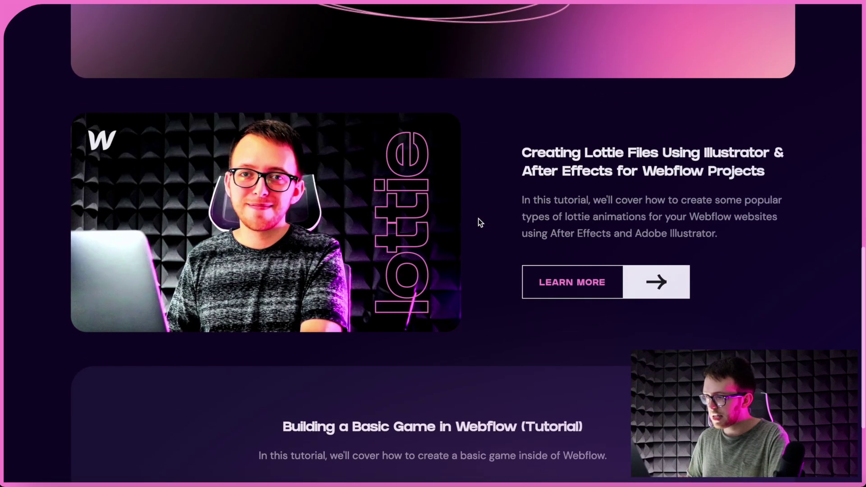
pyautogui.scroll(-3, 594, 208)
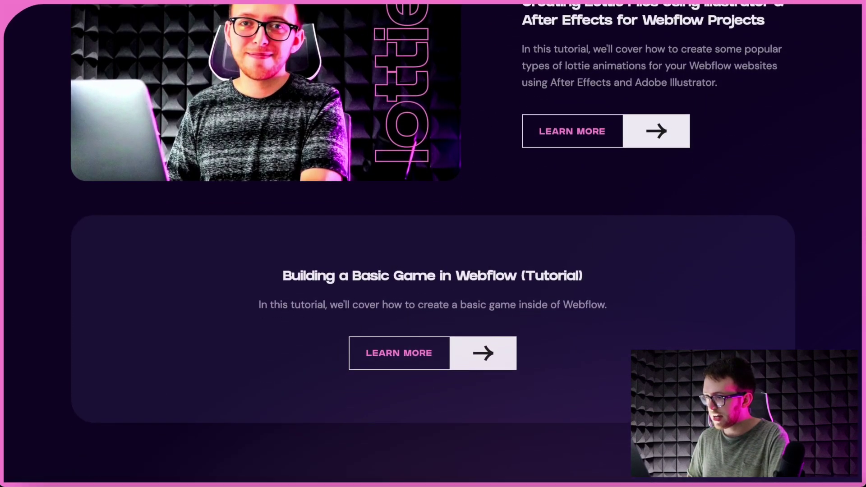
pyautogui.scroll(4, 593, 241)
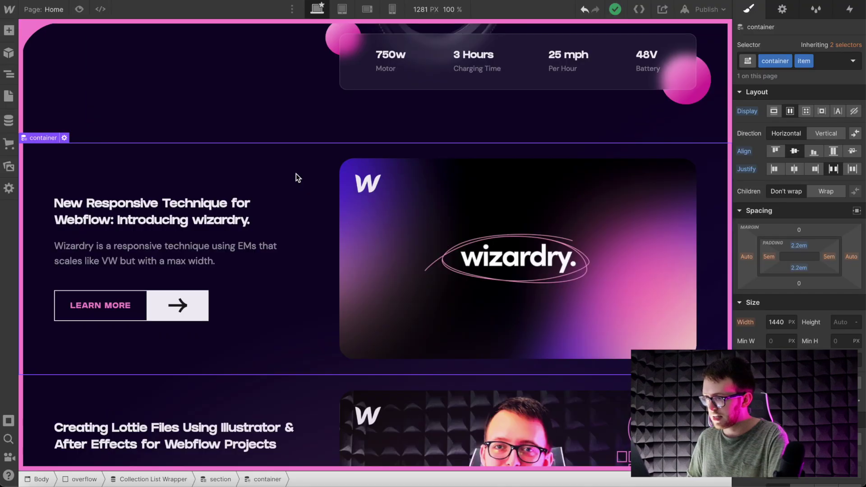
# Add an Option field labelled Select Style to the custom fields of the Sections collection.
pyautogui.click(9, 121)
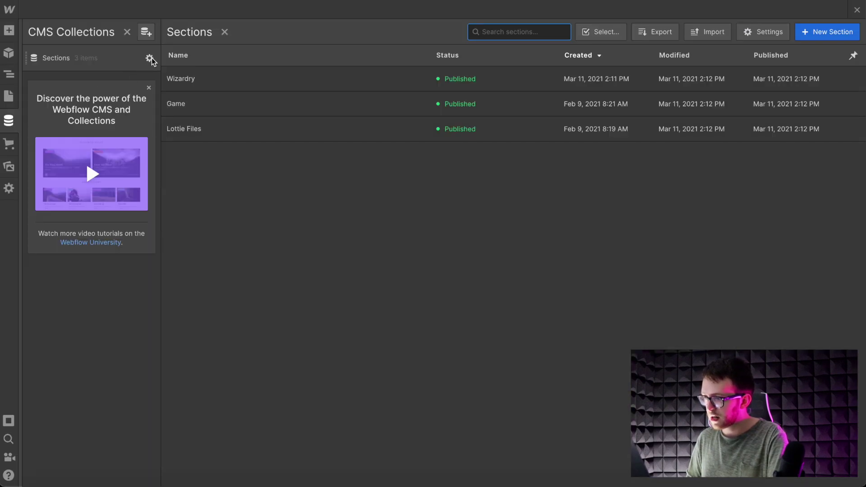
pyautogui.click(148, 58)
pyautogui.scroll(-2, 244, 280)
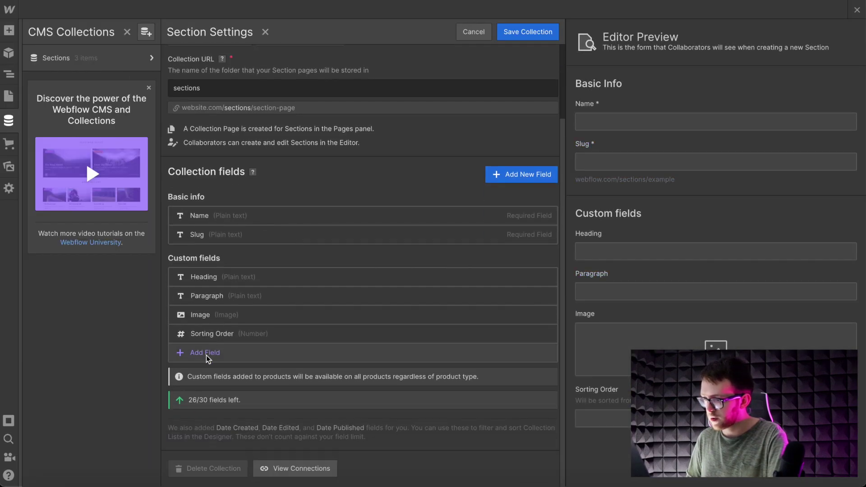
pyautogui.click(219, 350)
pyautogui.scroll(-4, 289, 339)
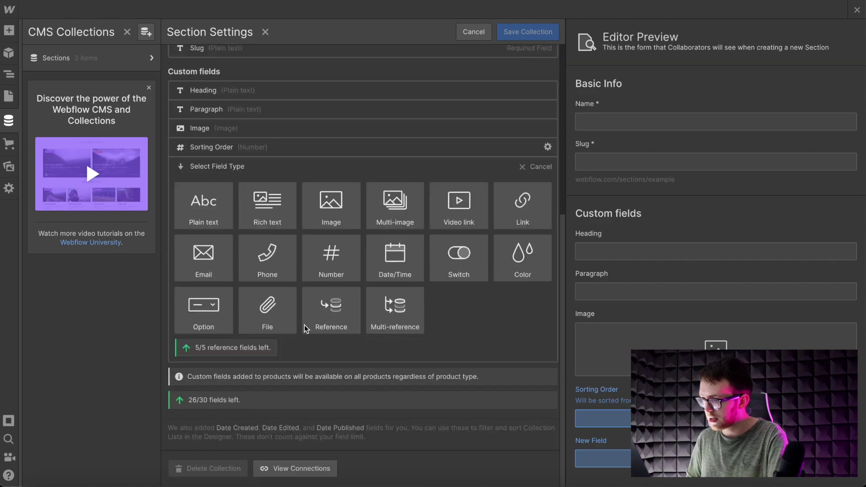
pyautogui.click(203, 312)
pyautogui.write('Select Style')
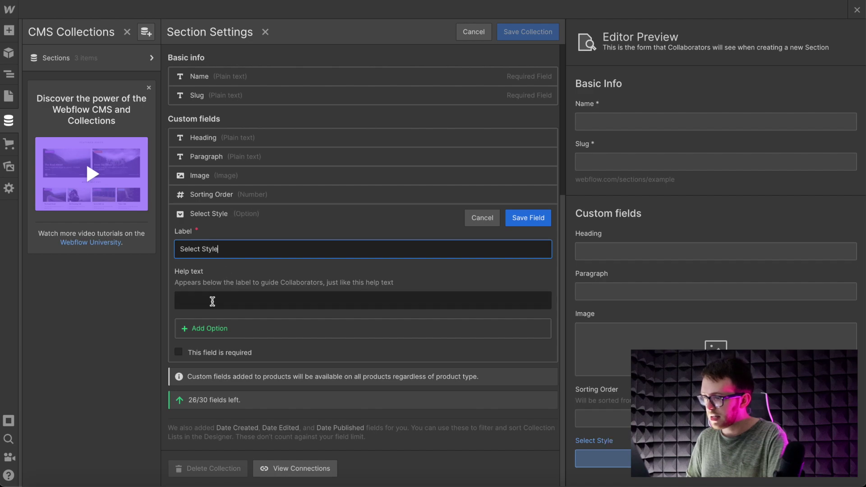
# Give the Select Style field the options text-only, image-only and reverse-order, and save the field and the collection.
pyautogui.click(200, 332)
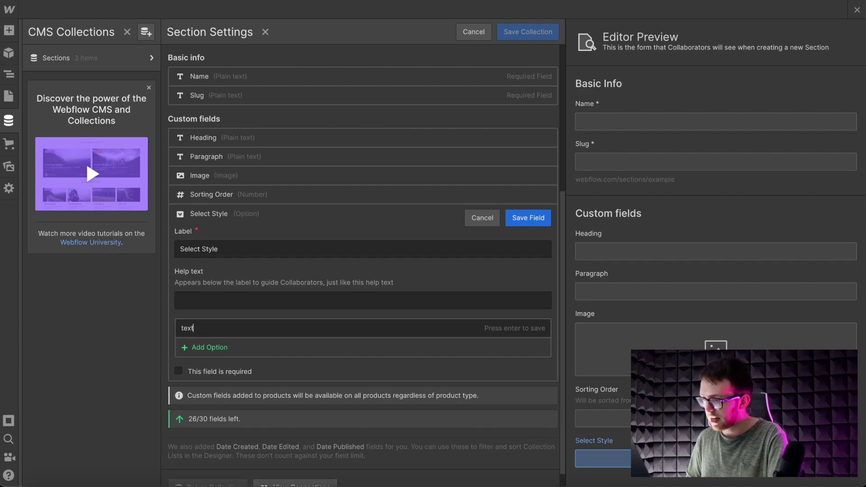
pyautogui.click(213, 347)
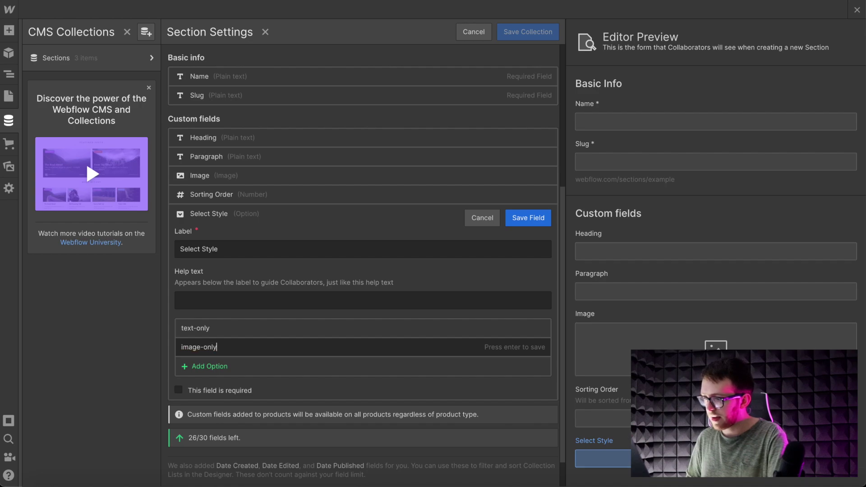
pyautogui.click(234, 366)
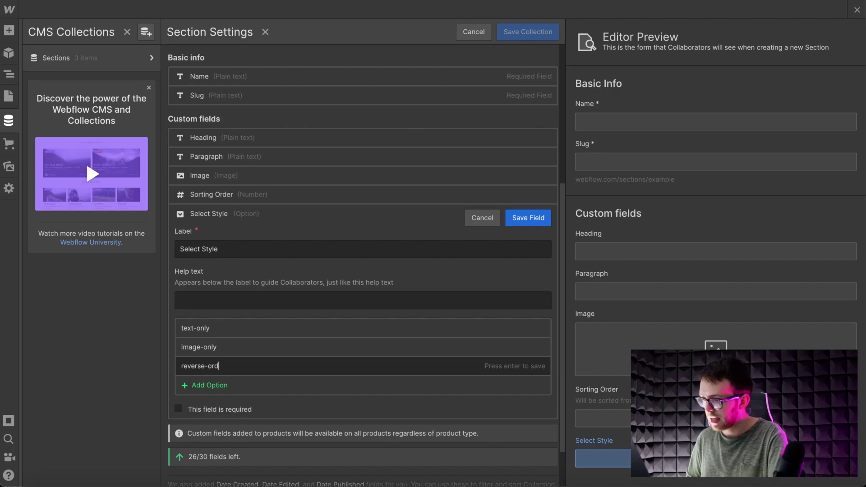
pyautogui.click(541, 219)
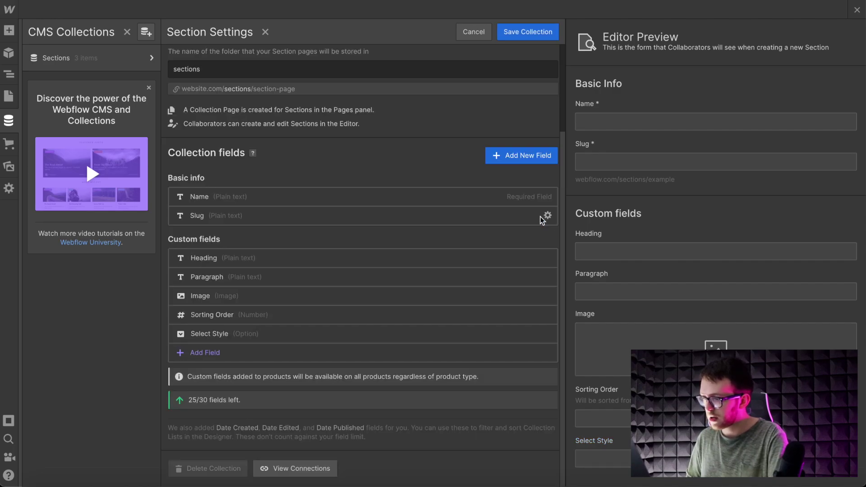
pyautogui.click(541, 31)
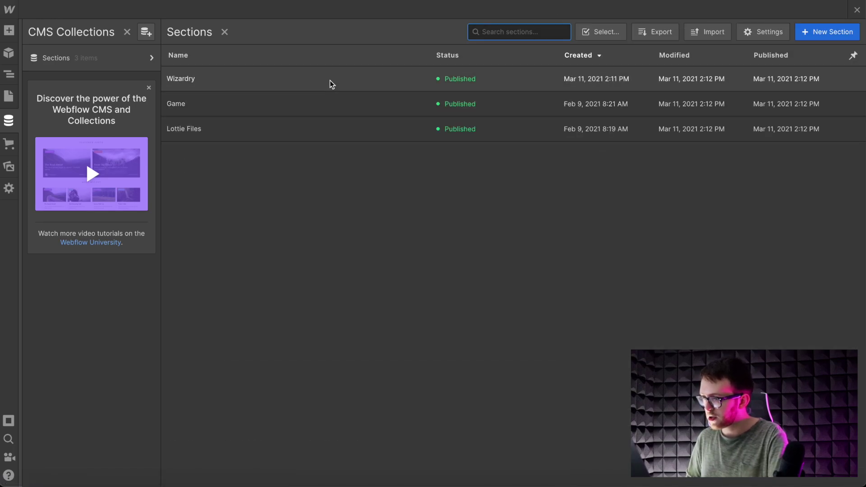
# Set Select Style to image-only for the Wizardry item and save it.
pyautogui.click(331, 81)
pyautogui.scroll(-3, 420, 286)
pyautogui.click(377, 302)
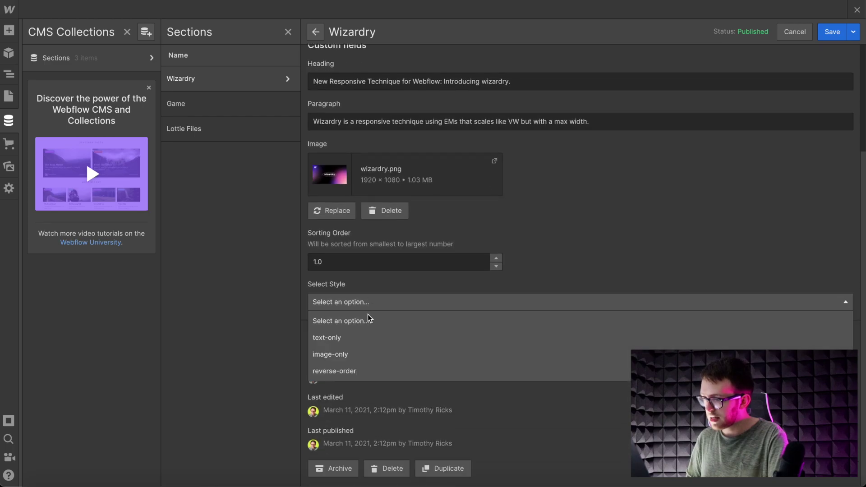
pyautogui.click(345, 354)
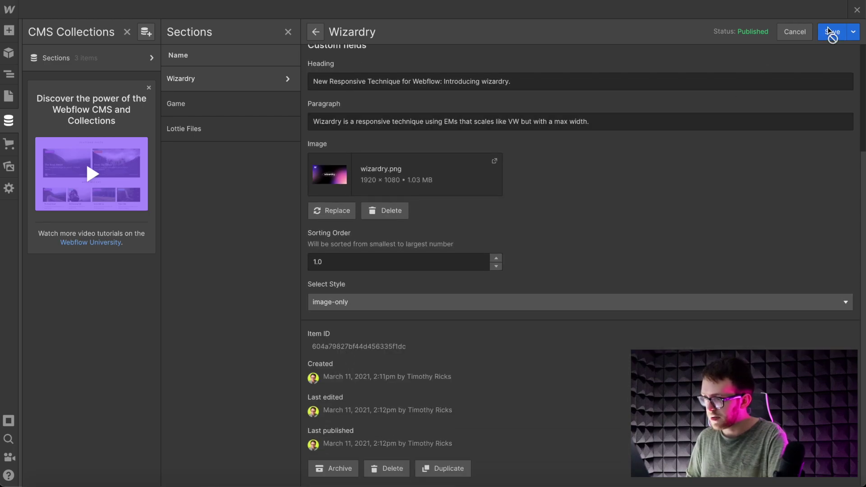
# Set Select Style to reverse-order for the Lottie Files item and save it.
pyautogui.scroll(-3, 411, 305)
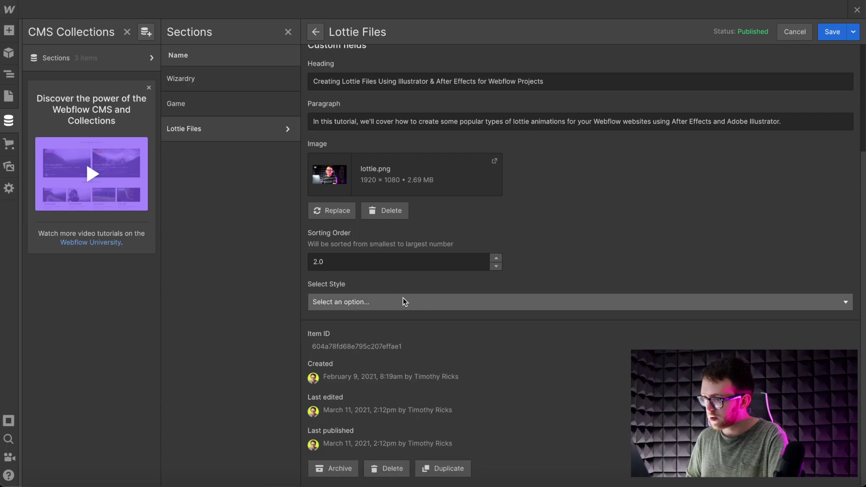
pyautogui.click(397, 300)
pyautogui.click(357, 369)
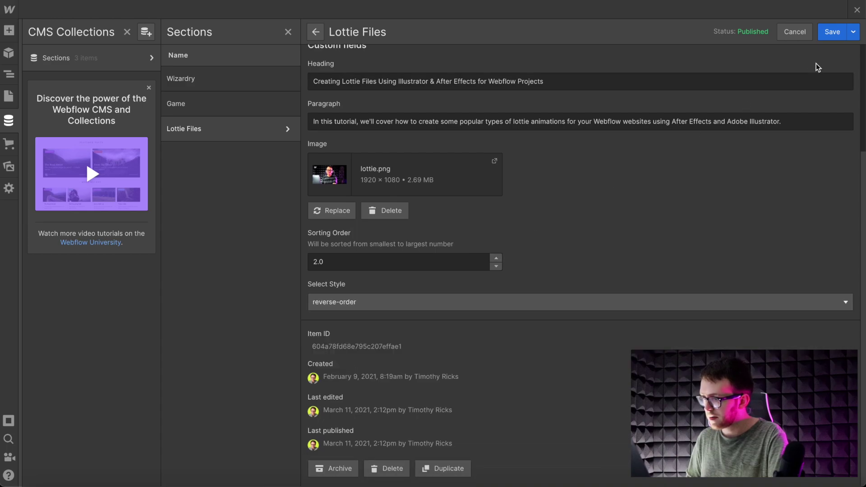
pyautogui.click(833, 32)
# Set Select Style to text-only for the Game item, save it and return to the Home page.
pyautogui.click(275, 104)
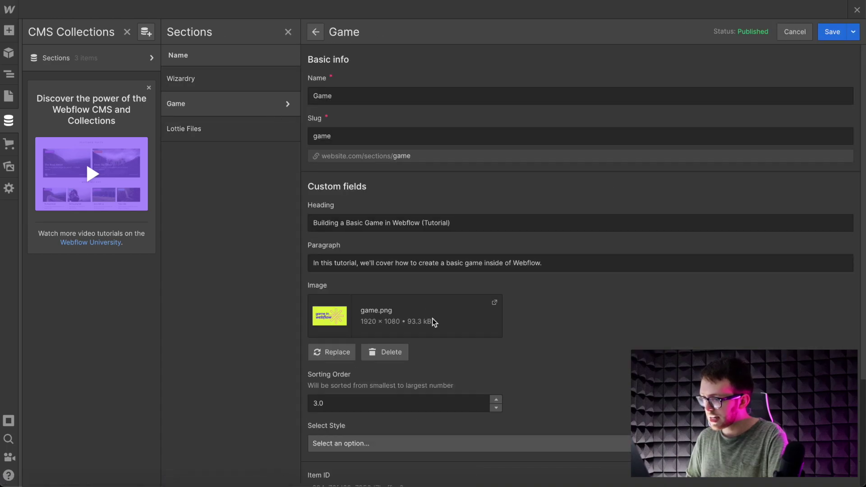
pyautogui.scroll(-3, 433, 322)
pyautogui.click(400, 302)
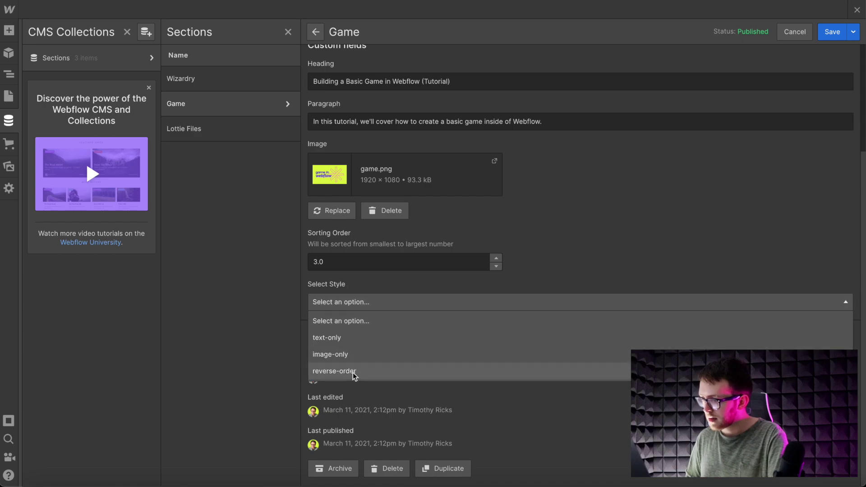
pyautogui.click(351, 341)
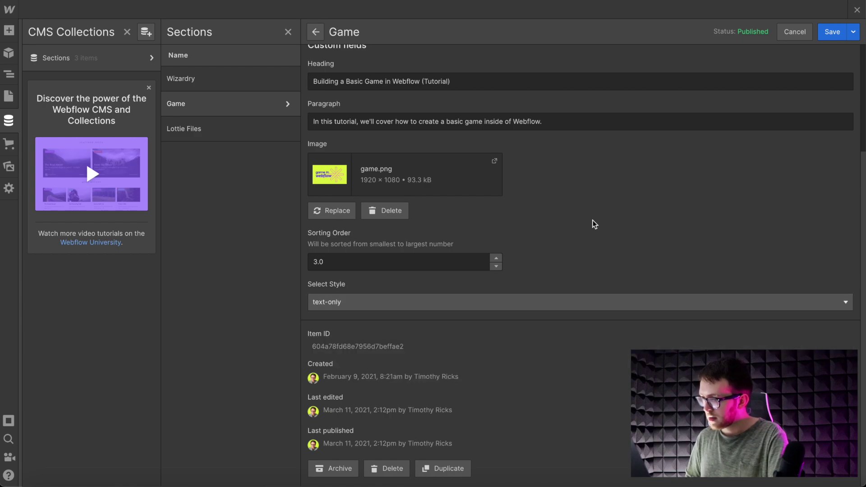
pyautogui.click(833, 31)
pyautogui.click(857, 10)
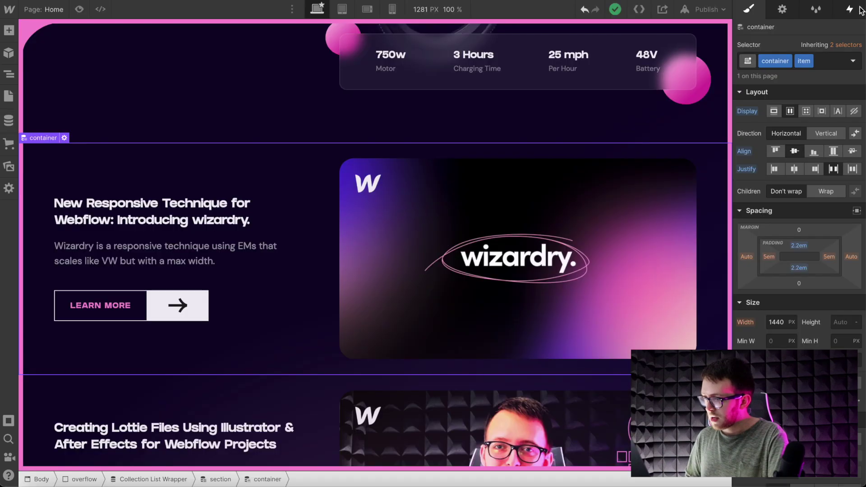
# Add an HTML Embed to the collection item's text block, between the paragraph and the Learn More button.
pyautogui.click(8, 30)
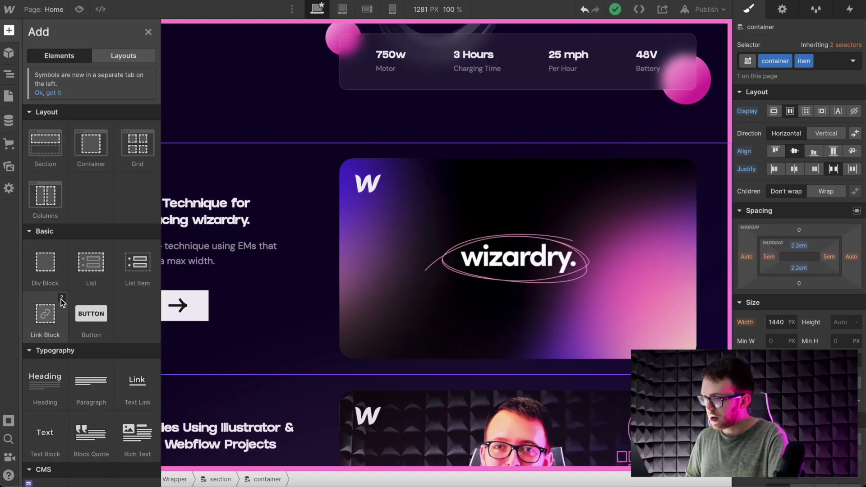
pyautogui.scroll(-12, 61, 302)
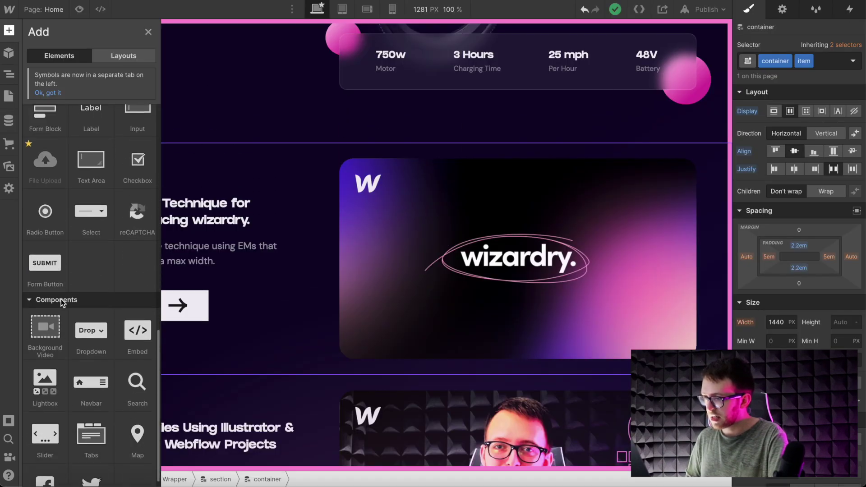
pyautogui.moveTo(137, 331); pyautogui.dragTo(172, 269)
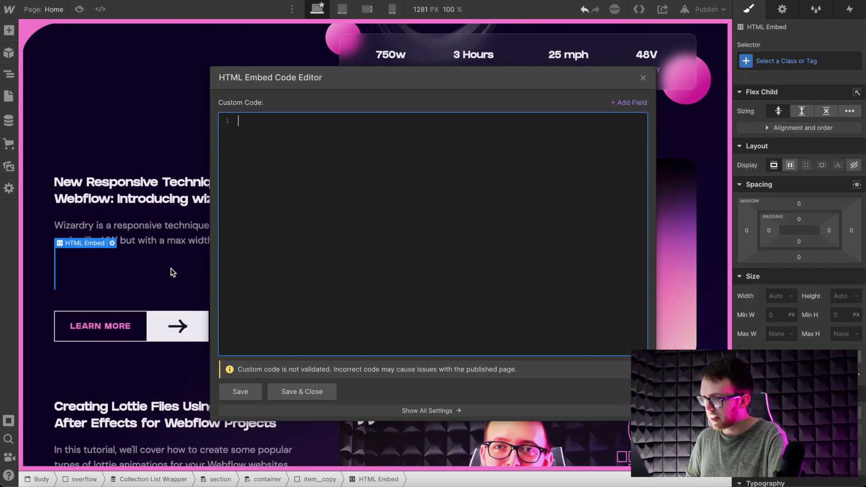
# Write an empty div in the embed with the Select Style field as its class, and save the code.
pyautogui.write('<div></div>')
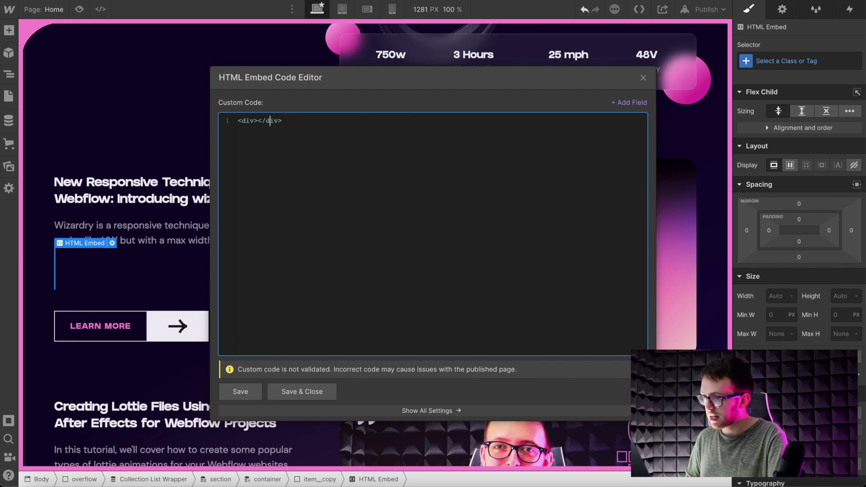
pyautogui.write(' class=')
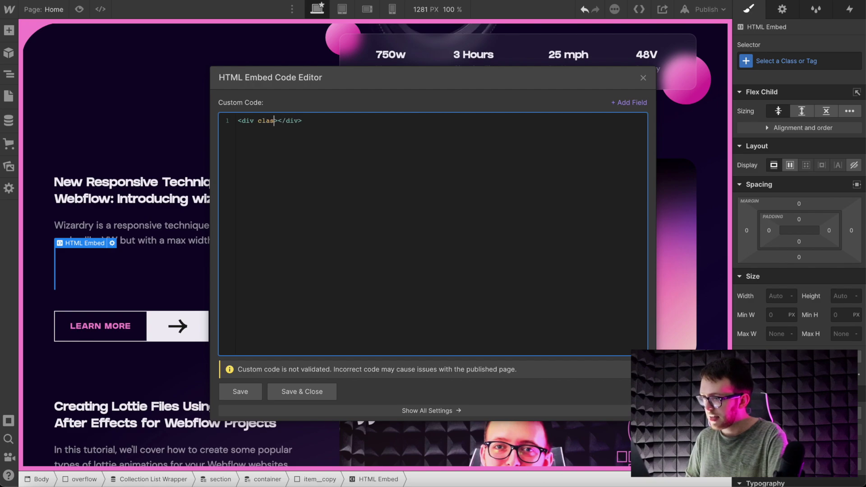
pyautogui.write('""')
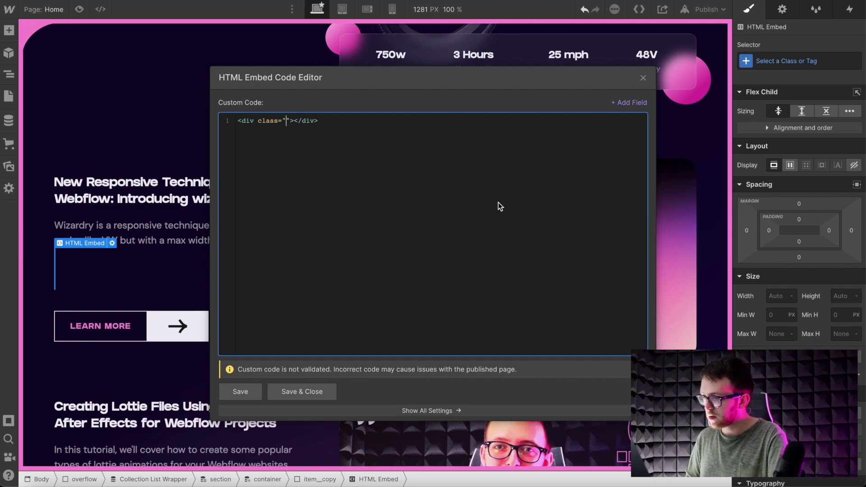
pyautogui.click(624, 104)
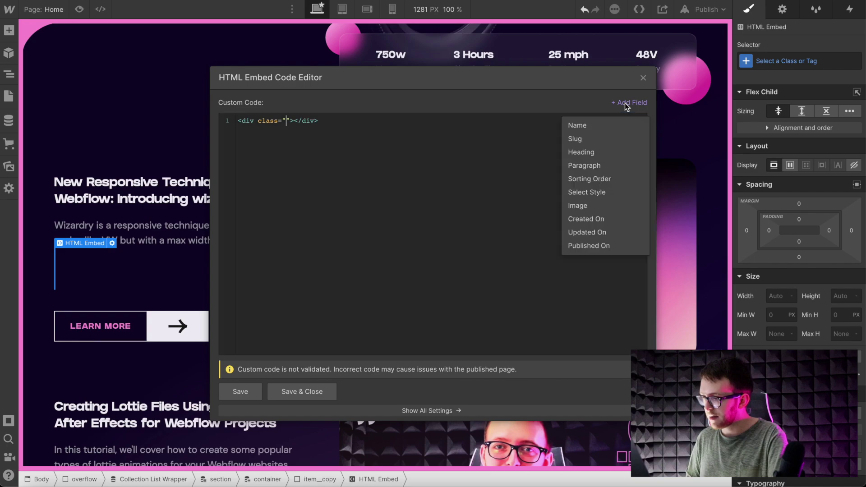
pyautogui.click(587, 192)
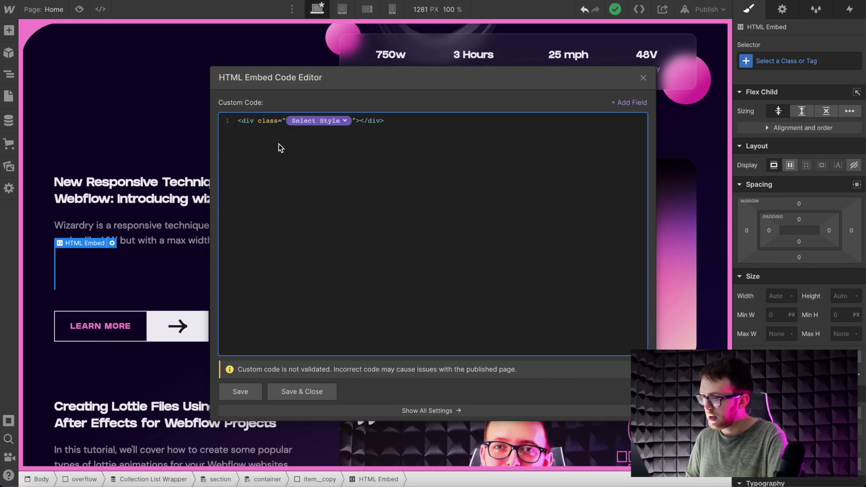
pyautogui.click(313, 395)
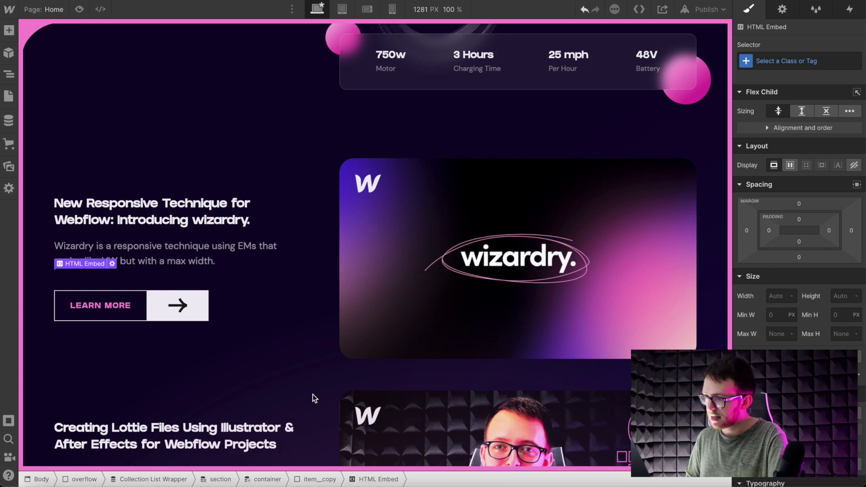
# Try out the existing combo class reverse on the collection item's container and remove it again.
pyautogui.click(330, 226)
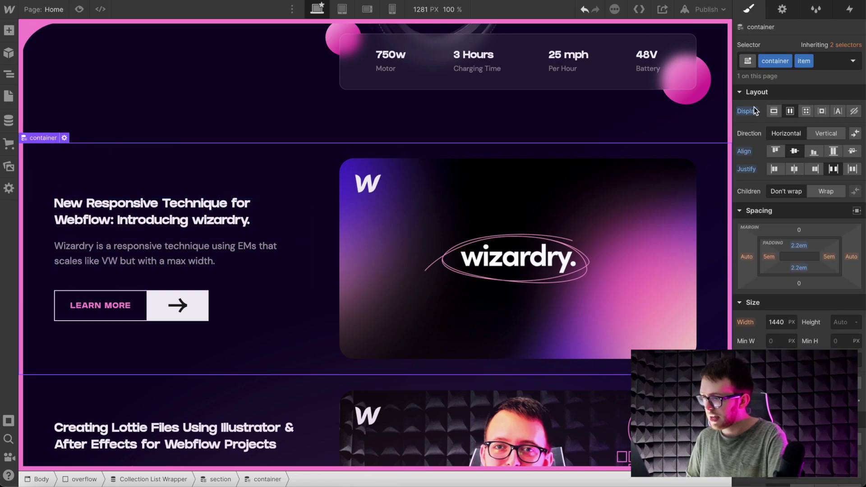
pyautogui.click(826, 61)
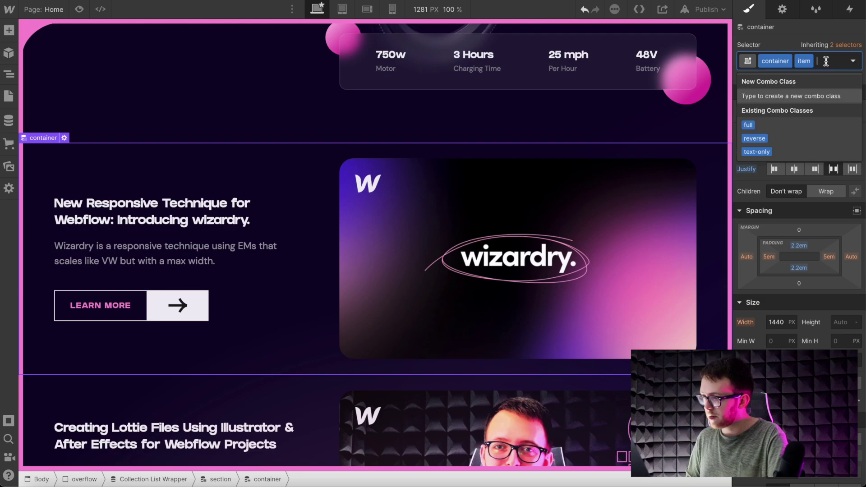
pyautogui.click(756, 140)
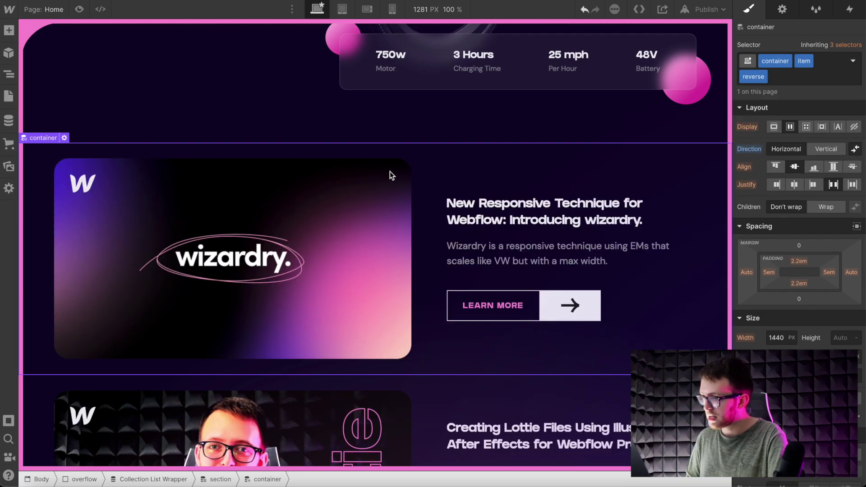
pyautogui.click(855, 150)
pyautogui.click(856, 150)
pyautogui.click(797, 76)
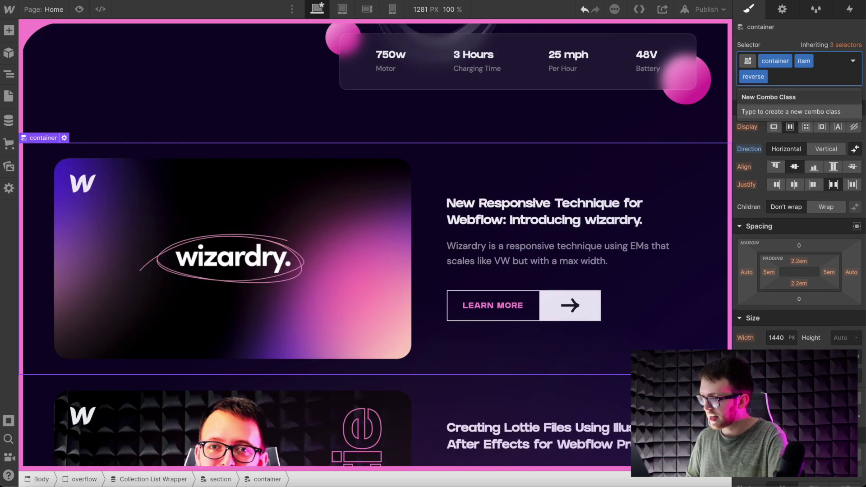
pyautogui.press('BackSpace')
# Switch to jQuery Builder, set the trigger type to On Page Load and the target class to reverse-order.
pyautogui.click(281, 165)
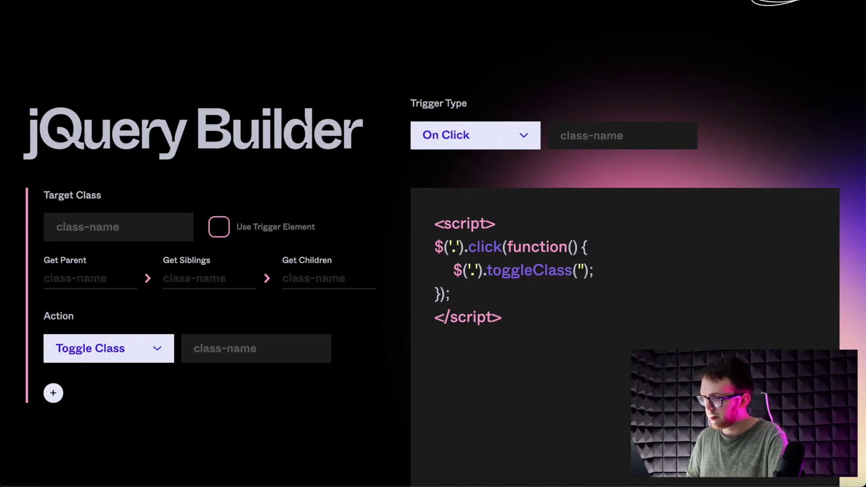
pyautogui.click(451, 137)
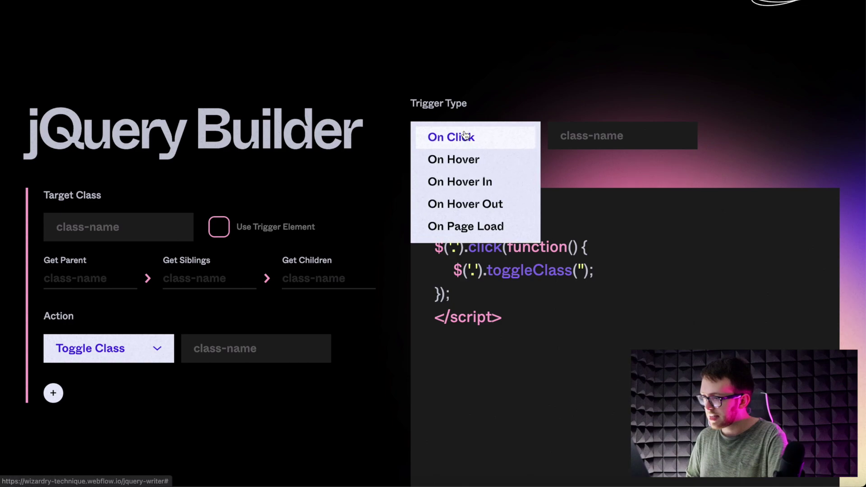
pyautogui.click(456, 225)
pyautogui.click(109, 226)
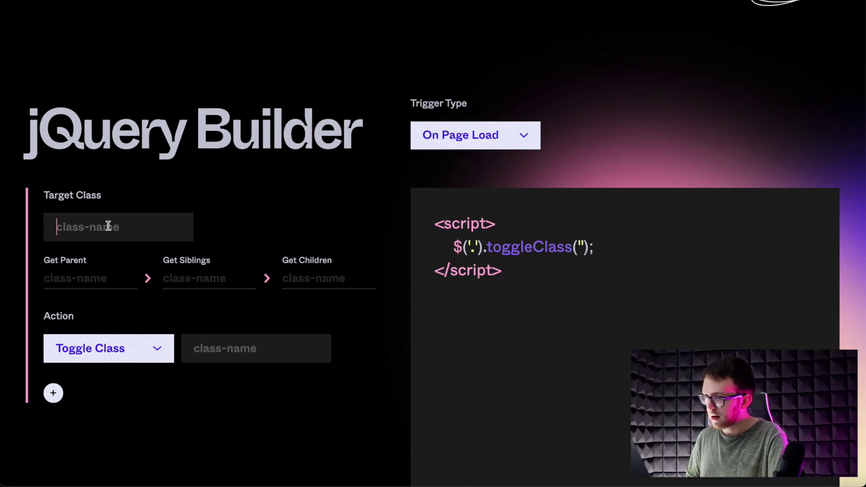
pyautogui.write('reverse-order')
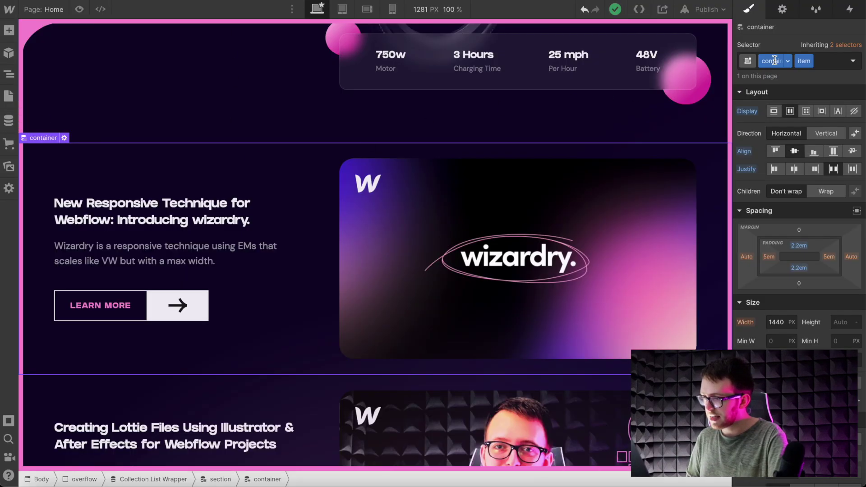
# Copy the container class name from the Webflow Designer and use it as the parent class in jQuery Builder.
pyautogui.doubleClick(774, 60)
pyautogui.hotkey('ctrl', 'c')
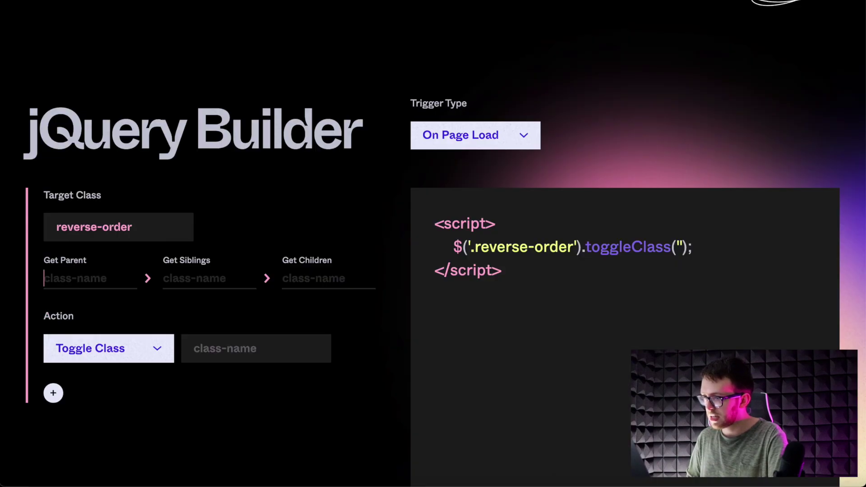
pyautogui.click(86, 281)
pyautogui.hotkey('ctrl', 'v')
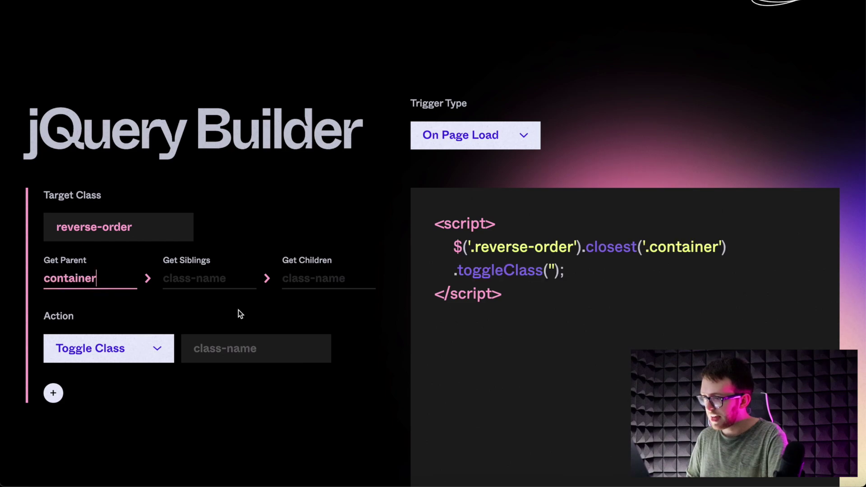
# Set the action to Add Class with the class name reverse.
pyautogui.click(127, 360)
pyautogui.click(116, 373)
pyautogui.click(244, 346)
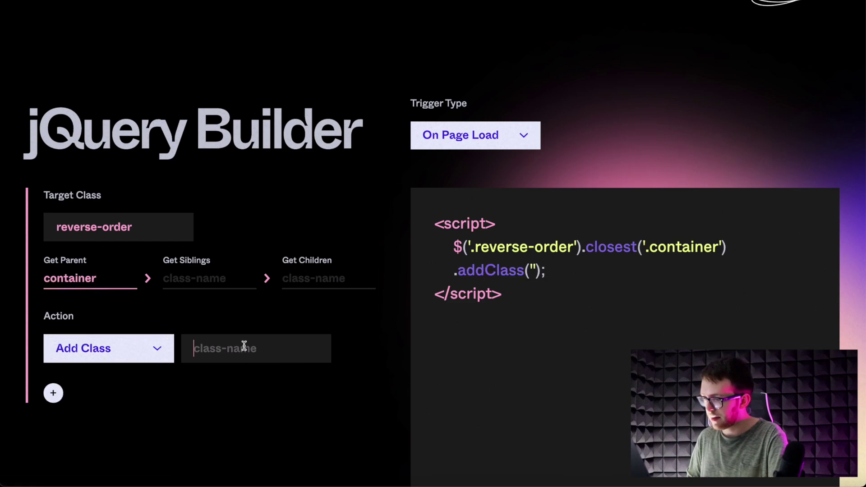
pyautogui.write('reverse')
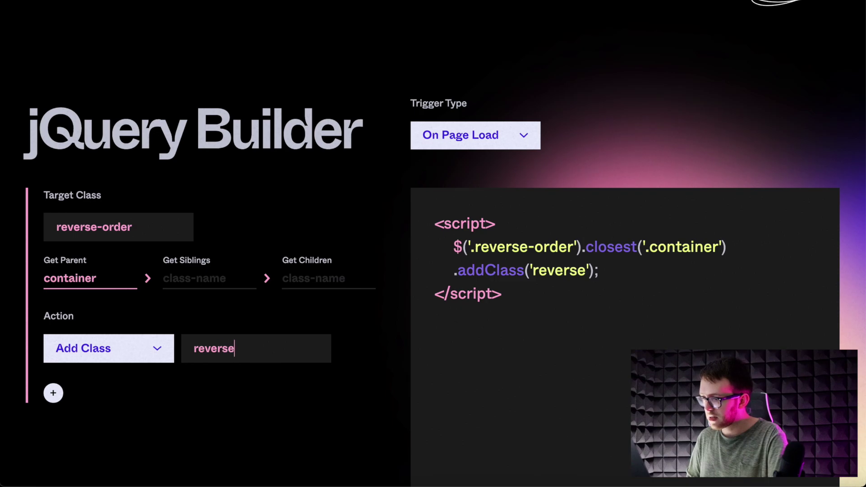
# Copy the generated reverse-order script into the Home page's custom code in Webflow and save the page settings.
pyautogui.moveTo(521, 294); pyautogui.dragTo(432, 225)
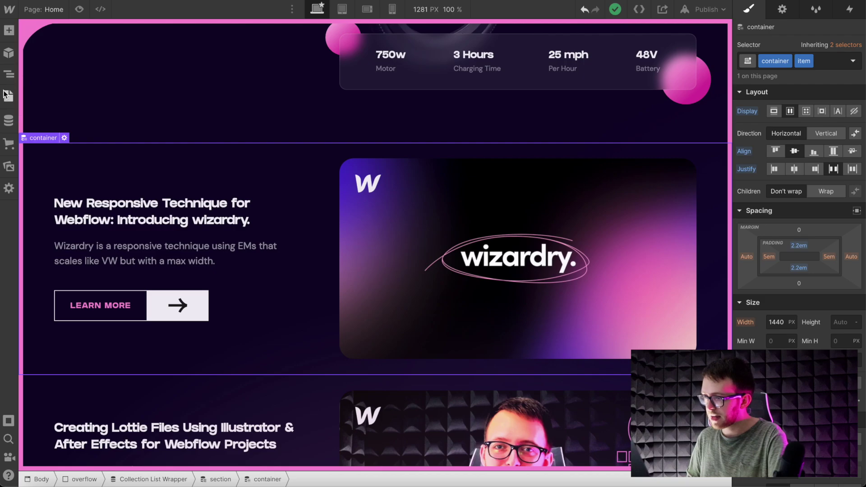
pyautogui.click(9, 96)
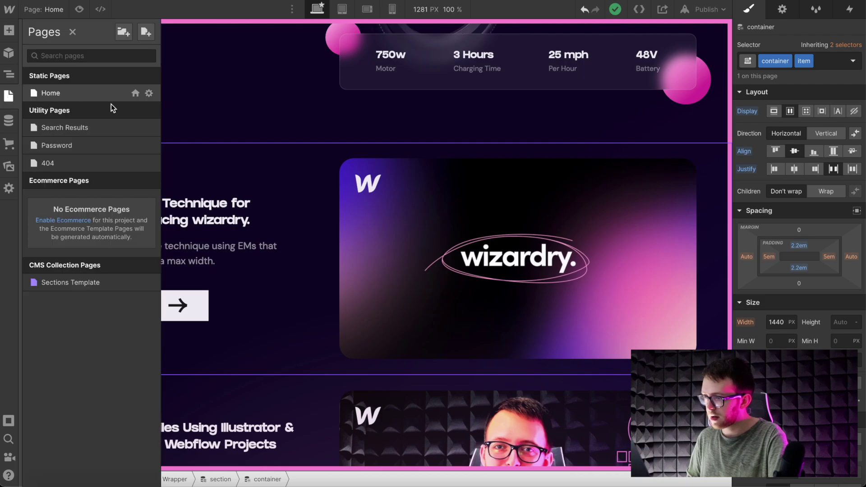
pyautogui.click(149, 93)
pyautogui.scroll(-15, 246, 312)
pyautogui.scroll(-7, 245, 291)
pyautogui.click(235, 255)
pyautogui.write("<script> $('.reverse-order').closest('.container').addClass('reverse');  </script>")
pyautogui.click(482, 32)
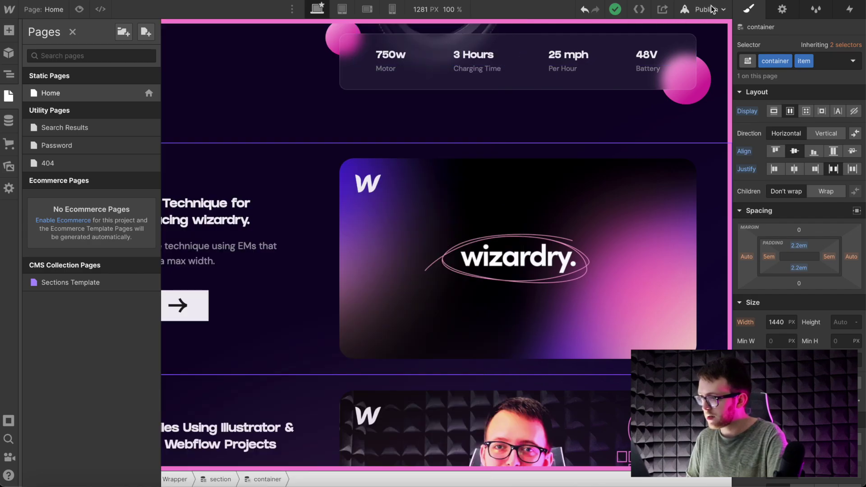
# Publish the site to its webflow.io domain and check the section layouts on the live page.
pyautogui.click(711, 9)
pyautogui.click(672, 168)
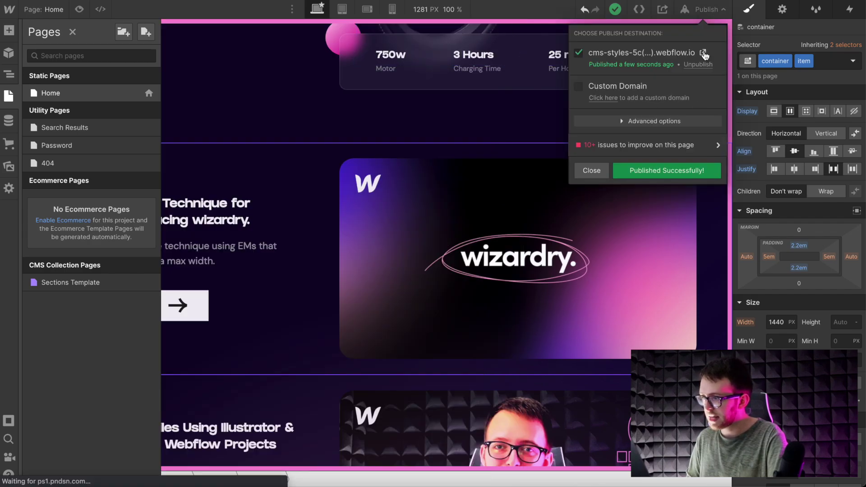
pyautogui.click(703, 52)
pyautogui.scroll(-4, 686, 122)
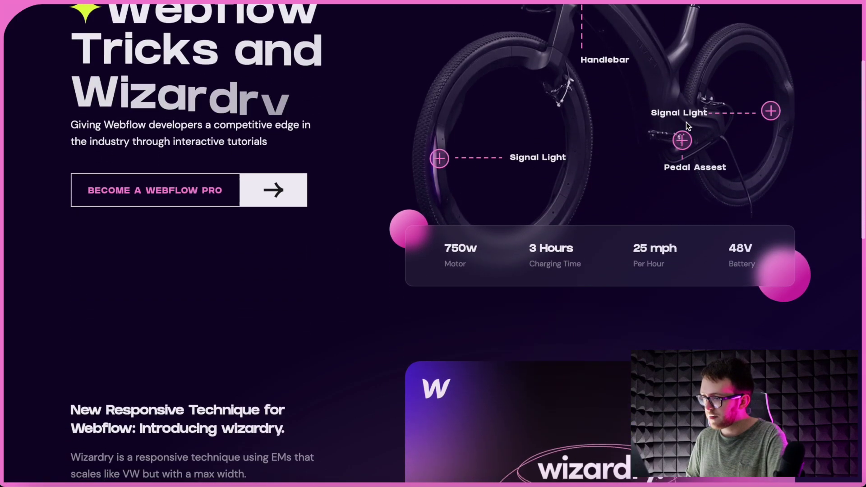
pyautogui.scroll(-10, 686, 122)
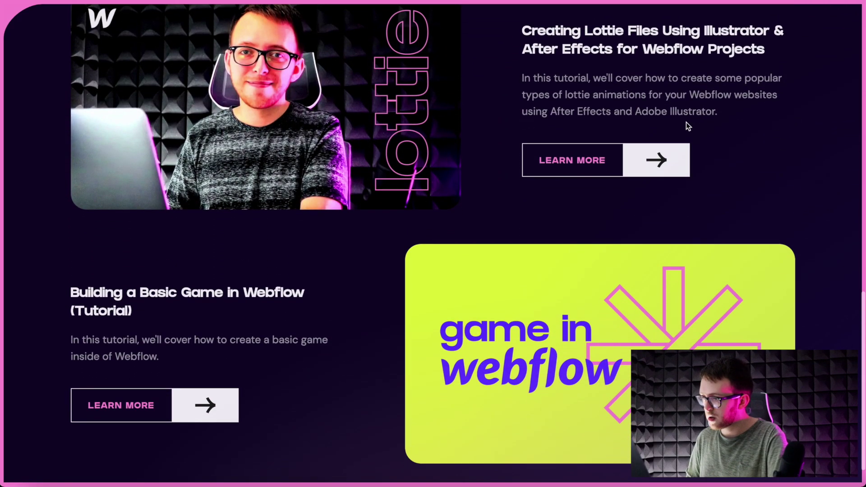
pyautogui.scroll(7, 711, 150)
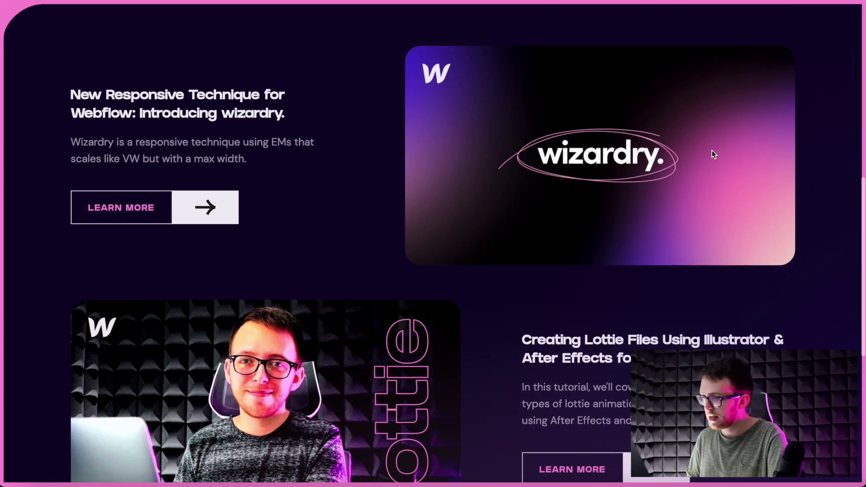
pyautogui.scroll(-7, 712, 150)
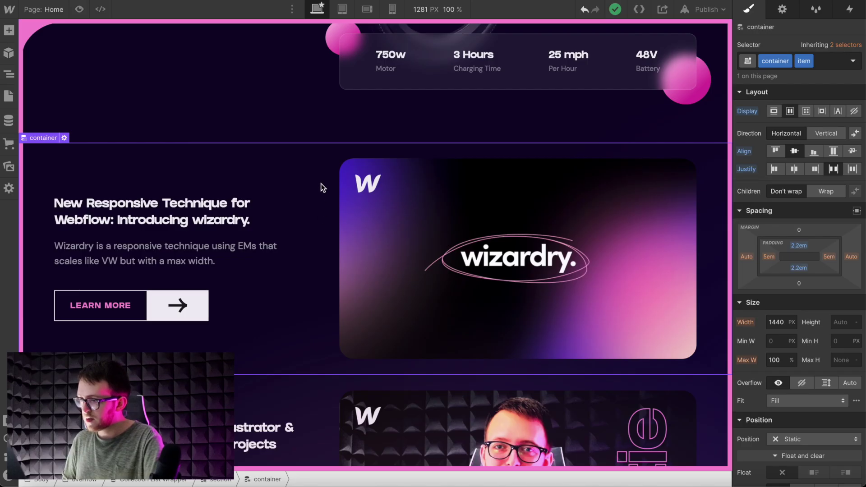
# In the Webflow Designer, apply the existing combo class text-only to the item__media and item__copy blocks and review the item__copy styles.
pyautogui.click(387, 298)
pyautogui.click(810, 60)
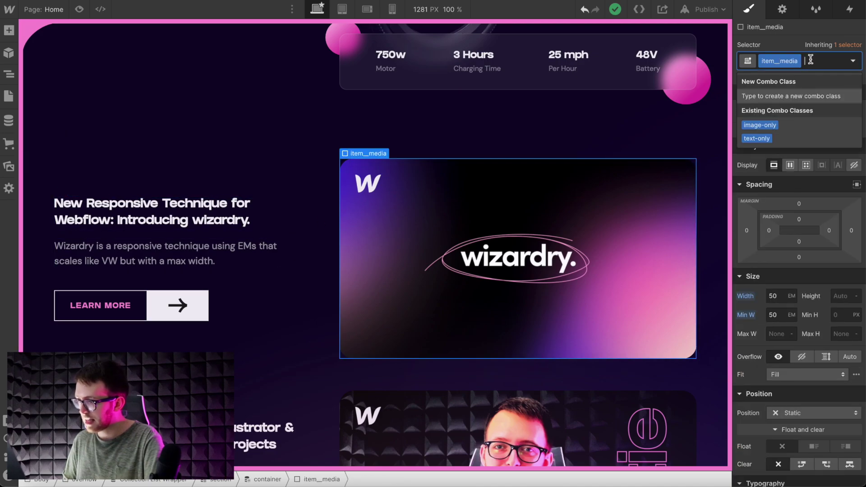
pyautogui.click(757, 138)
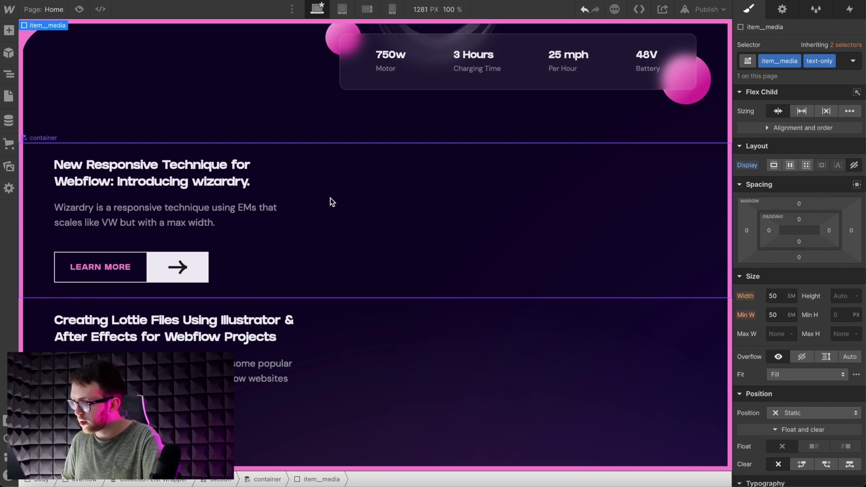
pyautogui.click(229, 244)
pyautogui.click(810, 57)
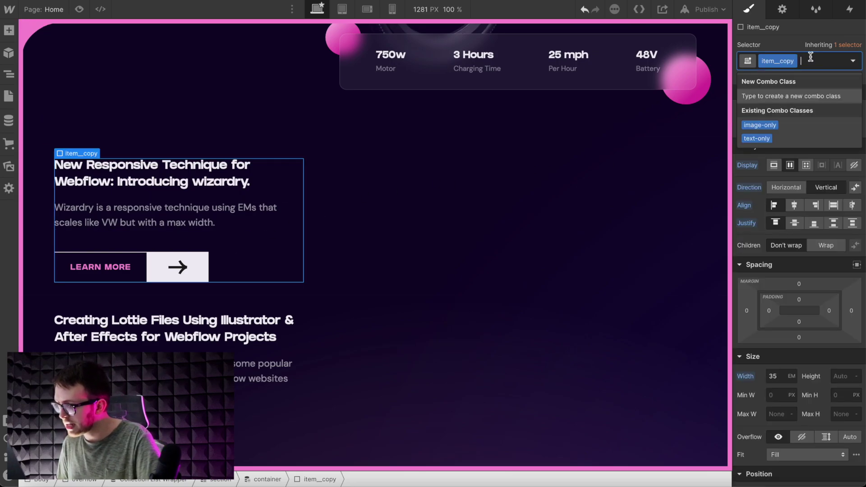
pyautogui.click(758, 138)
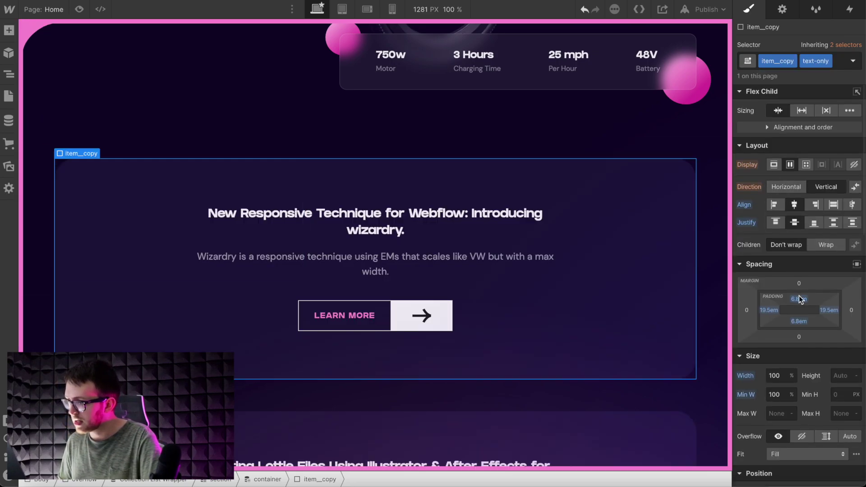
pyautogui.scroll(-3, 799, 296)
pyautogui.scroll(-8, 800, 314)
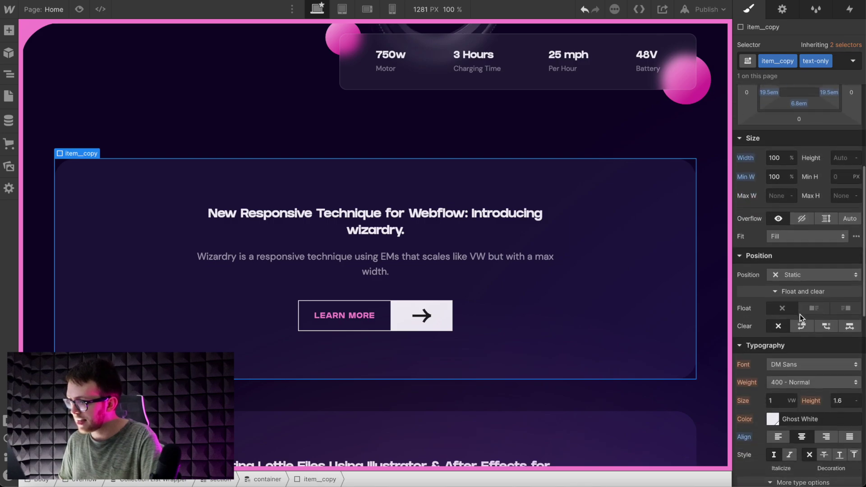
pyautogui.scroll(-5, 799, 310)
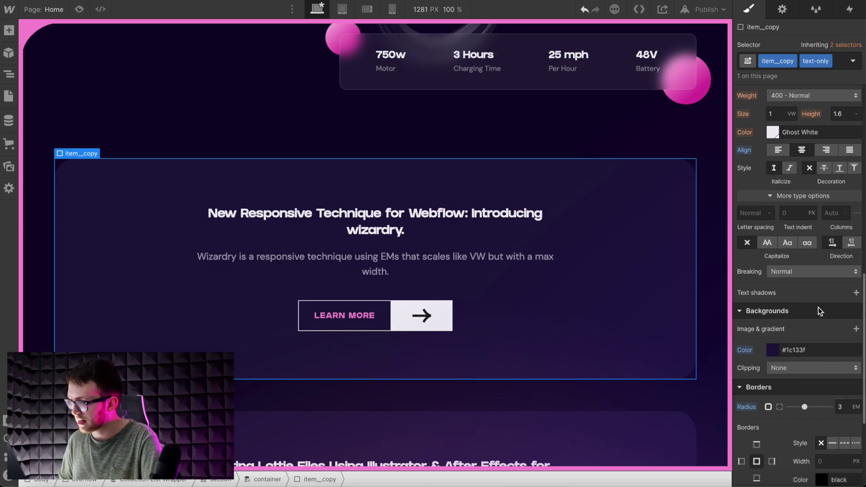
pyautogui.scroll(13, 818, 307)
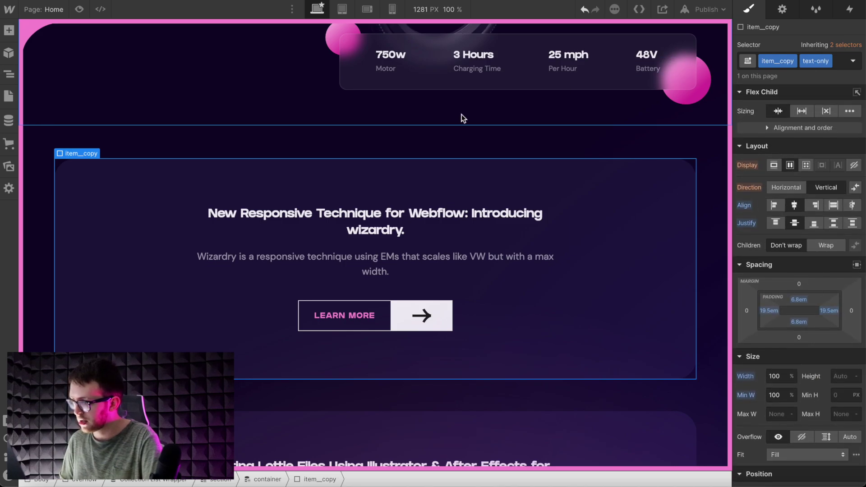
# Select the hidden item__media block in the element hierarchy and copy its class name.
pyautogui.doubleClick(766, 65)
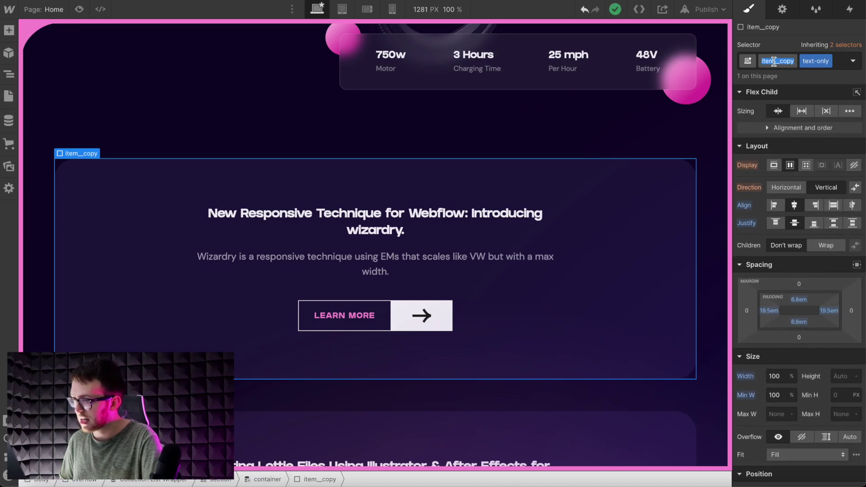
pyautogui.click(10, 75)
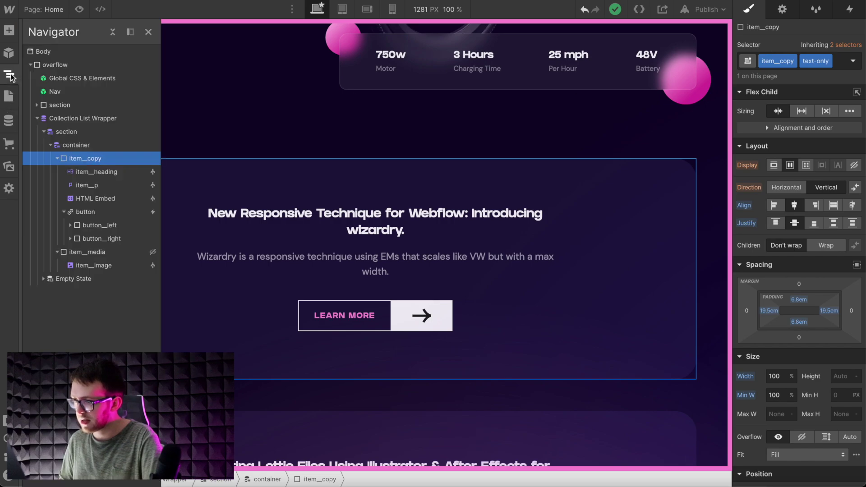
pyautogui.click(57, 159)
pyautogui.click(89, 170)
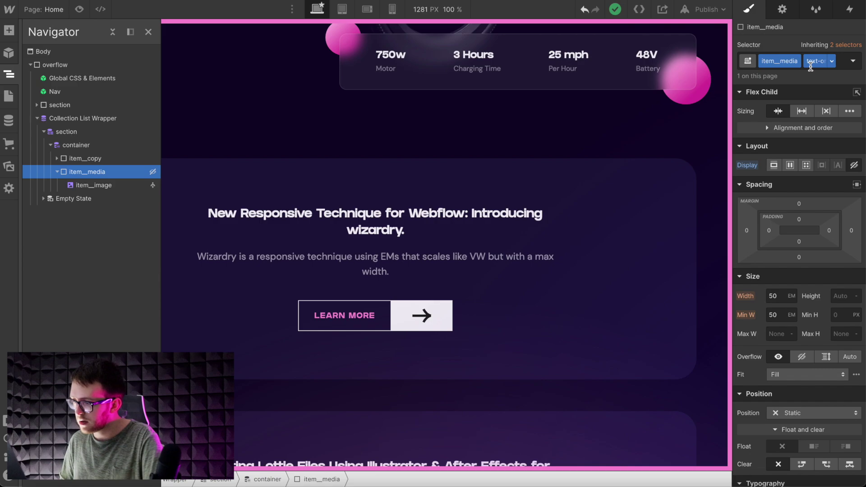
pyautogui.doubleClick(783, 61)
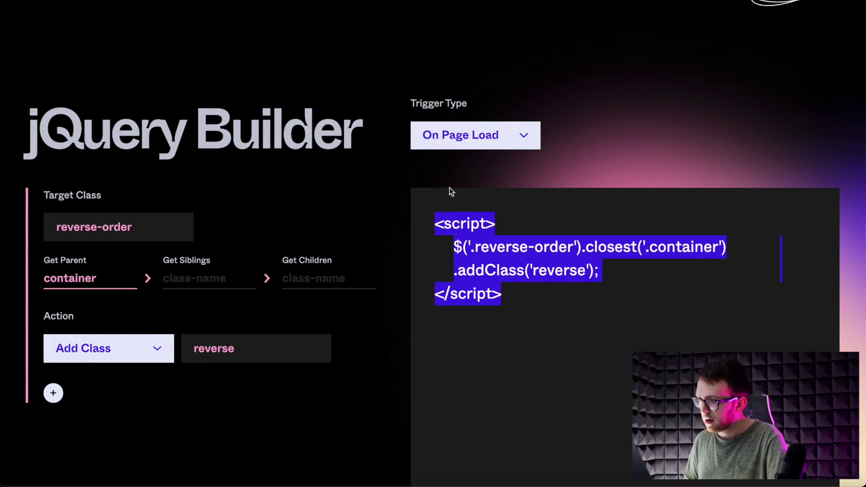
# In jQuery Builder, set the target class to text-only, keep container as parent and enter item__media as the child class.
pyautogui.tripleClick(154, 225)
pyautogui.write('t')
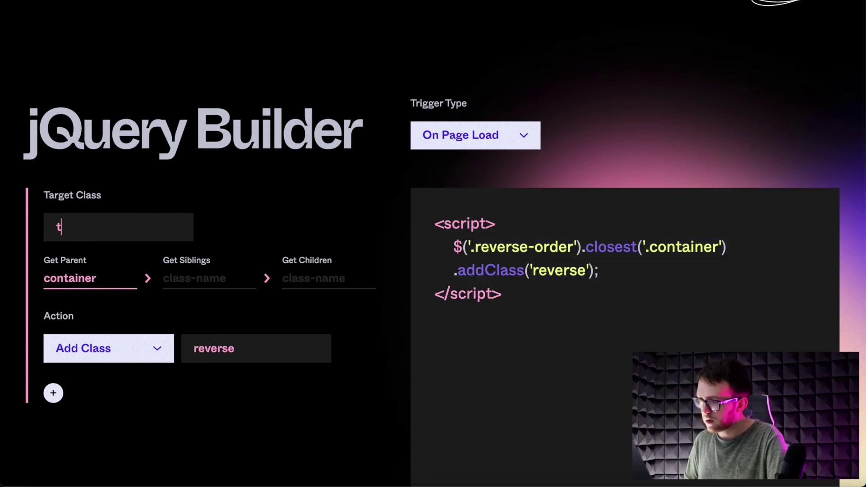
pyautogui.write('ext-only')
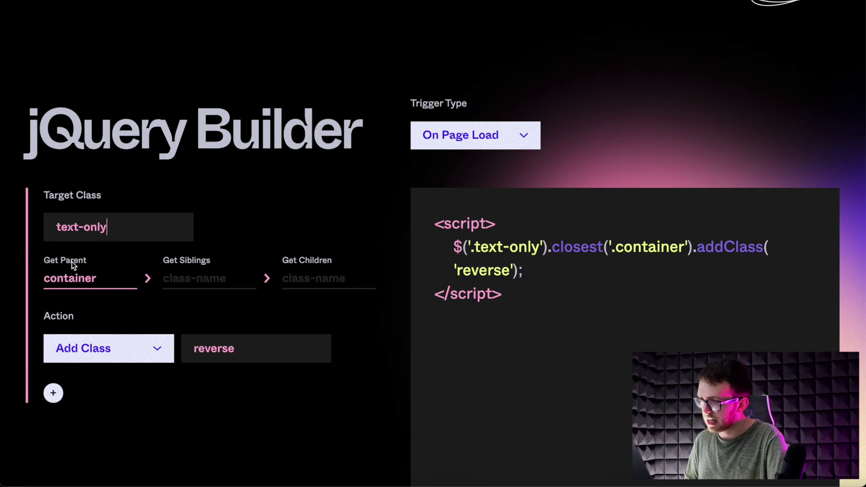
pyautogui.moveTo(104, 279); pyautogui.dragTo(40, 281)
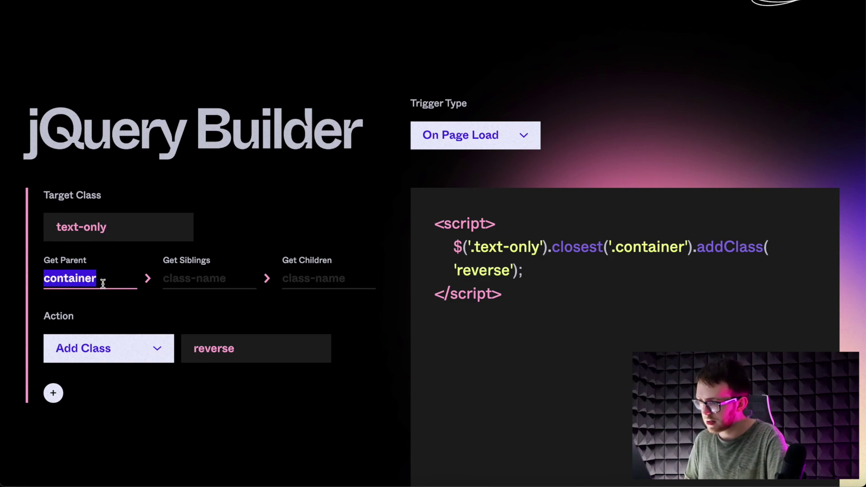
pyautogui.click(89, 280)
pyautogui.moveTo(102, 280); pyautogui.dragTo(33, 284)
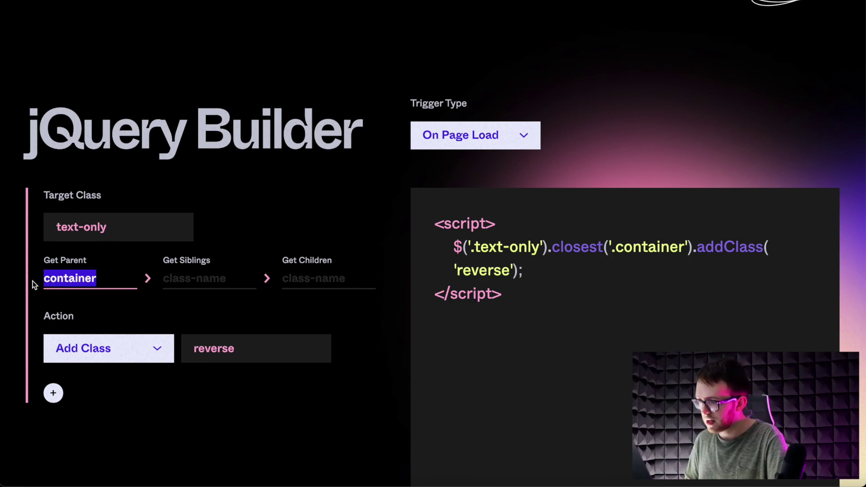
pyautogui.click(195, 277)
pyautogui.write('item__media')
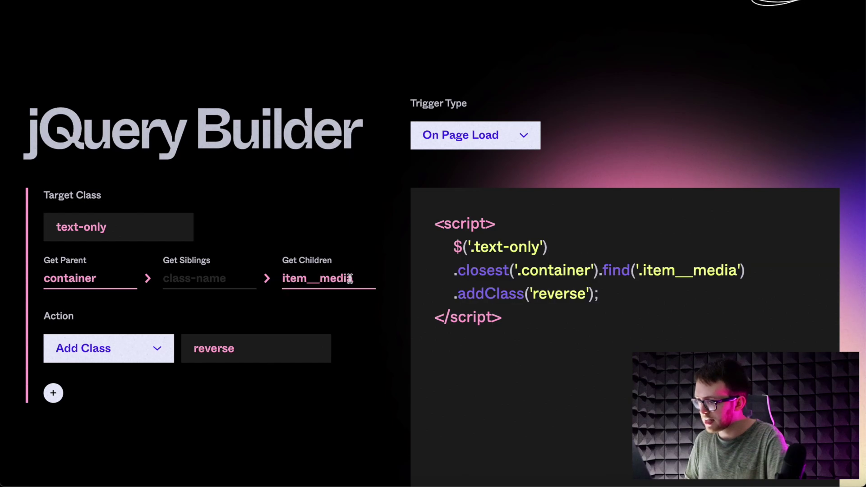
# Check the combo class name in the Webflow Designer and set the builder's Add Class value to text-only.
pyautogui.moveTo(347, 279); pyautogui.dragTo(277, 282)
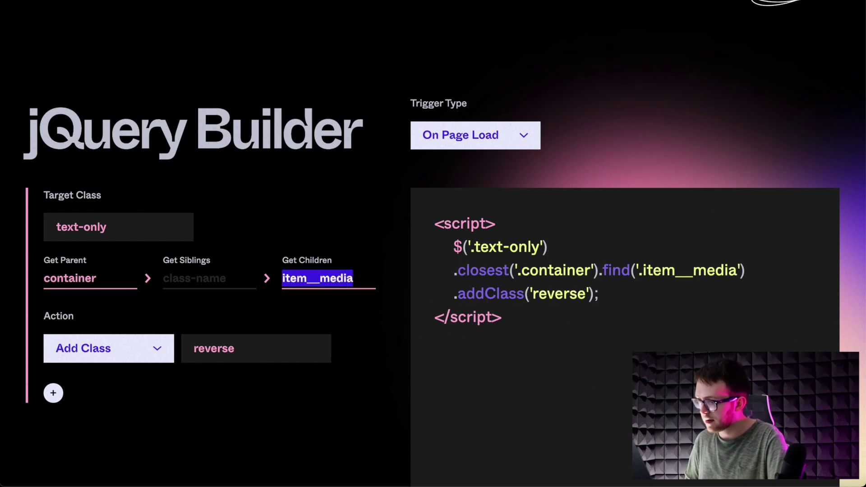
pyautogui.press('super+Tab')
pyautogui.doubleClick(814, 63)
pyautogui.press('super+Tab')
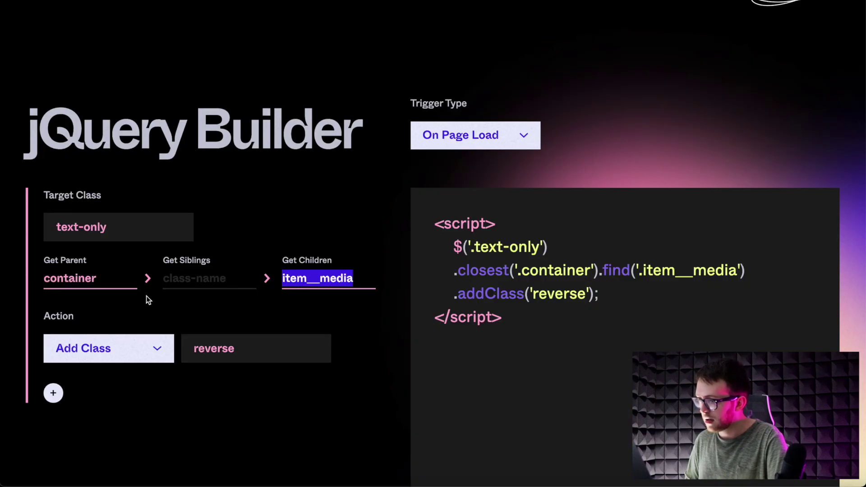
pyautogui.moveTo(257, 347); pyautogui.dragTo(171, 352)
pyautogui.write('text-only')
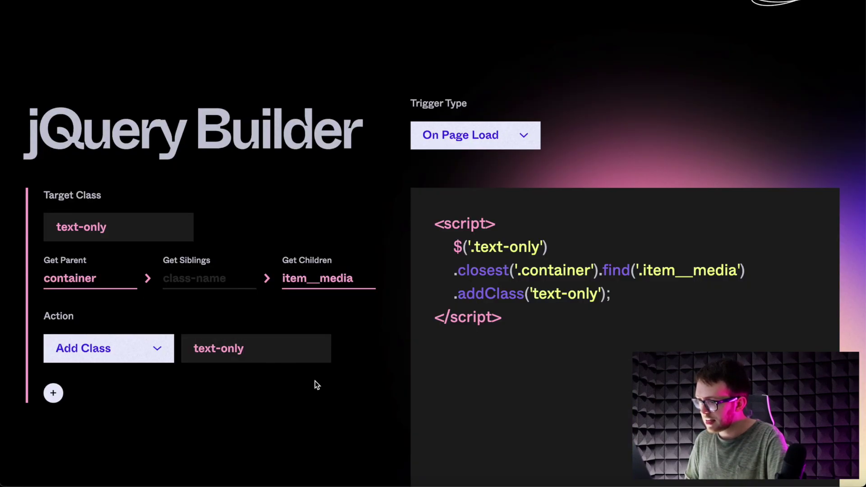
# Add a second statement block in jQuery Builder and set its child class to item__copy, taking the class name from the Webflow Designer.
pyautogui.click(53, 392)
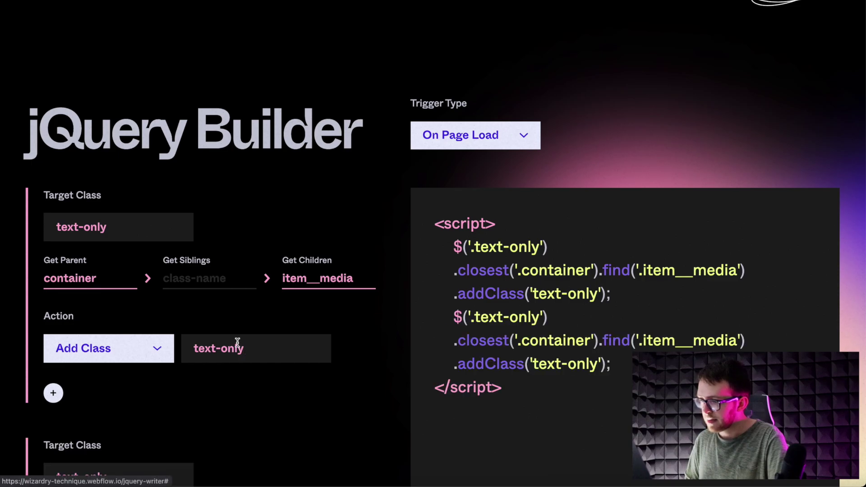
pyautogui.scroll(-4, 237, 342)
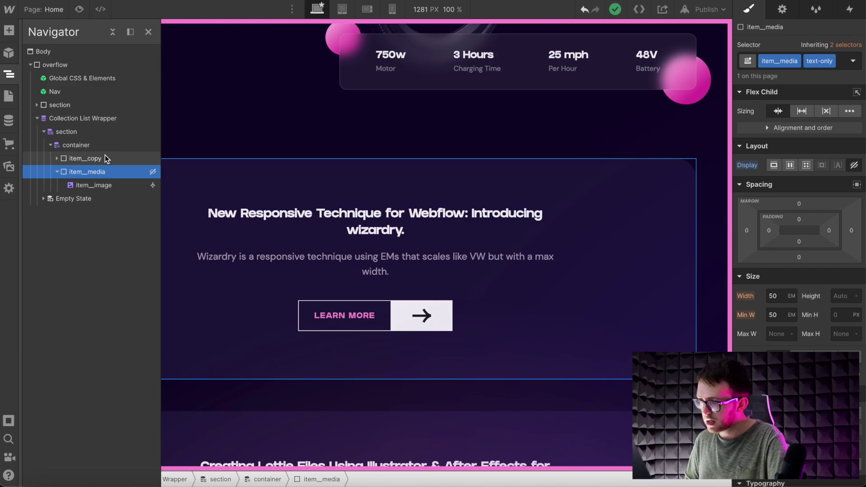
pyautogui.click(105, 158)
pyautogui.doubleClick(769, 62)
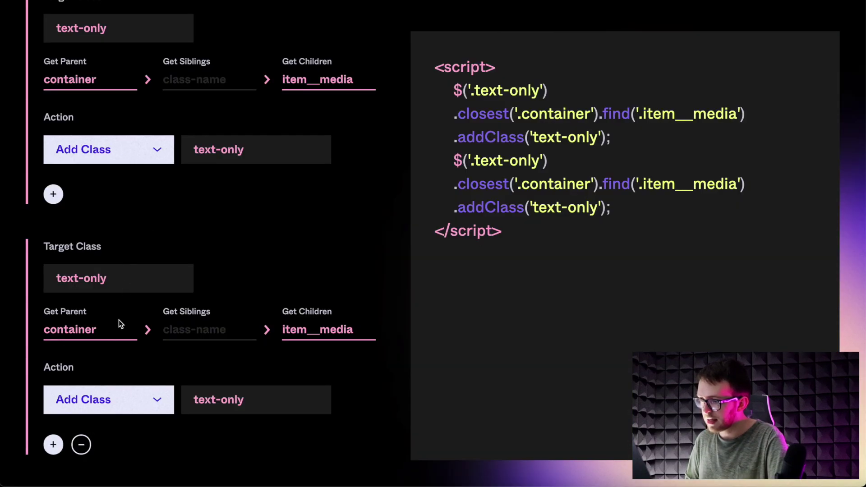
pyautogui.moveTo(359, 330); pyautogui.dragTo(267, 331)
pyautogui.write('item__copy')
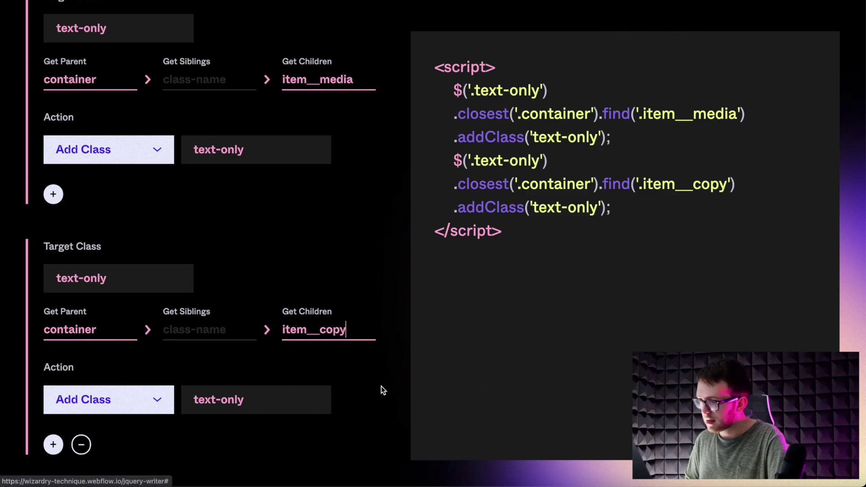
pyautogui.moveTo(276, 397); pyautogui.dragTo(180, 403)
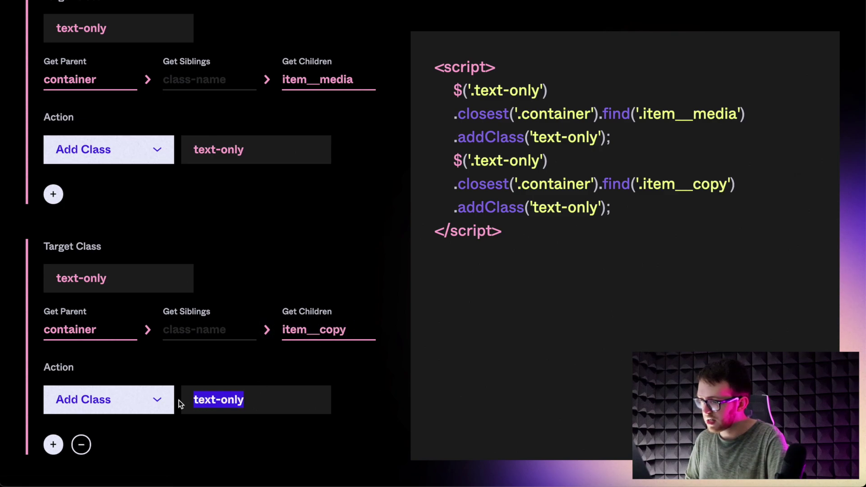
# Copy the generated text-only statements for item__media and item__copy without the script tags, and switch to the Webflow Designer.
pyautogui.moveTo(576, 236); pyautogui.dragTo(436, 107)
pyautogui.click(590, 213)
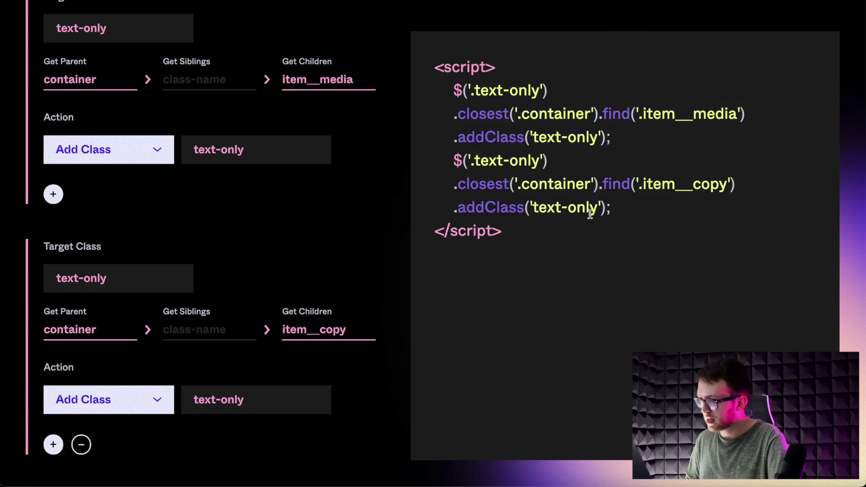
pyautogui.moveTo(615, 208); pyautogui.dragTo(447, 94)
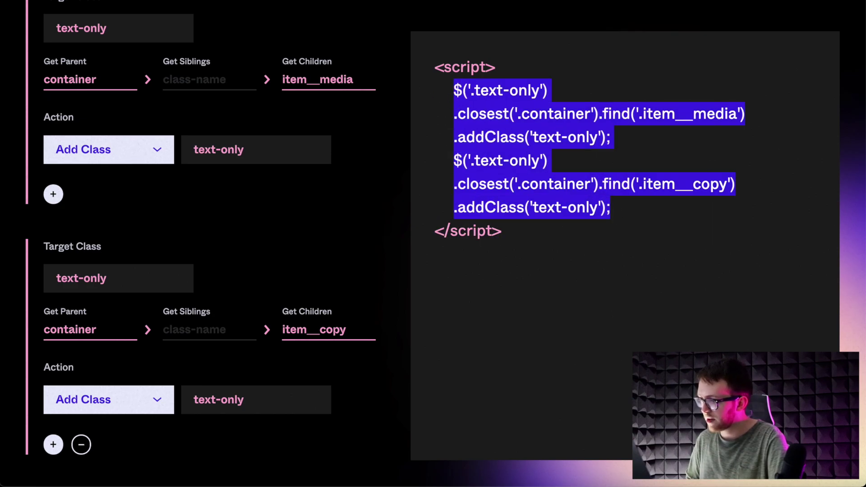
pyautogui.press('super+Tab')
# Paste the two text-only statements below the reverse-order line in the Home page's before-body custom code and save the settings.
pyautogui.click(8, 95)
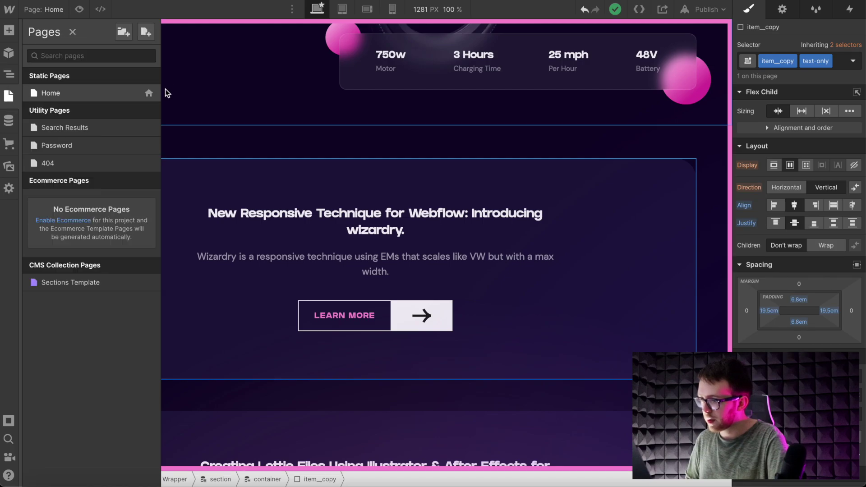
pyautogui.click(152, 93)
pyautogui.scroll(-15, 264, 245)
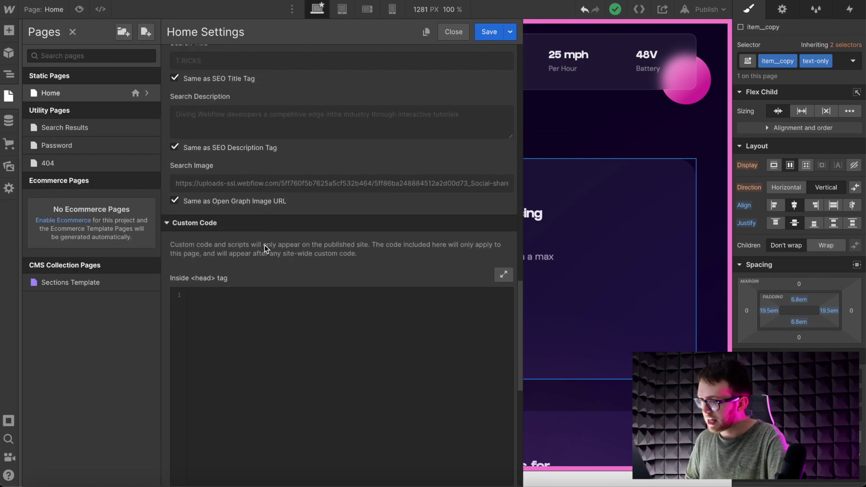
pyautogui.scroll(-8, 265, 245)
pyautogui.click(236, 244)
pyautogui.write("$('.text-only').closest('.container').find('.item__media').addClass('text-only'); $('.text-only').closest('.container').find('.item__copy').addClass('text-only');")
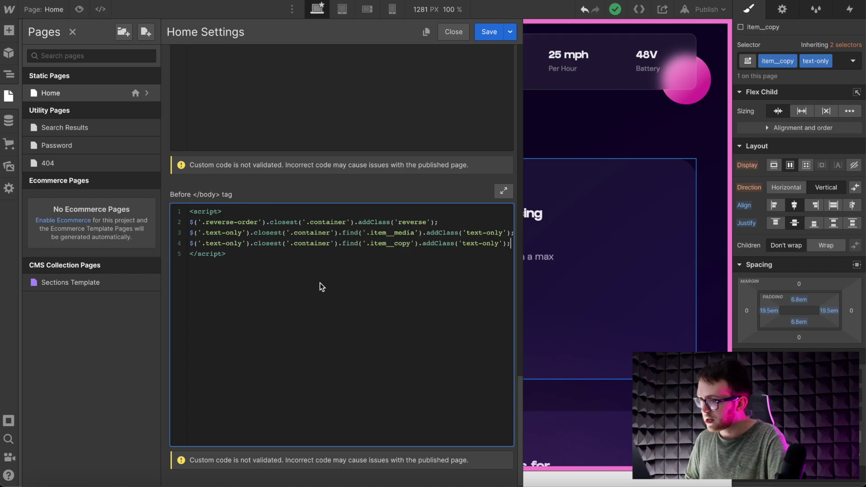
pyautogui.click(487, 33)
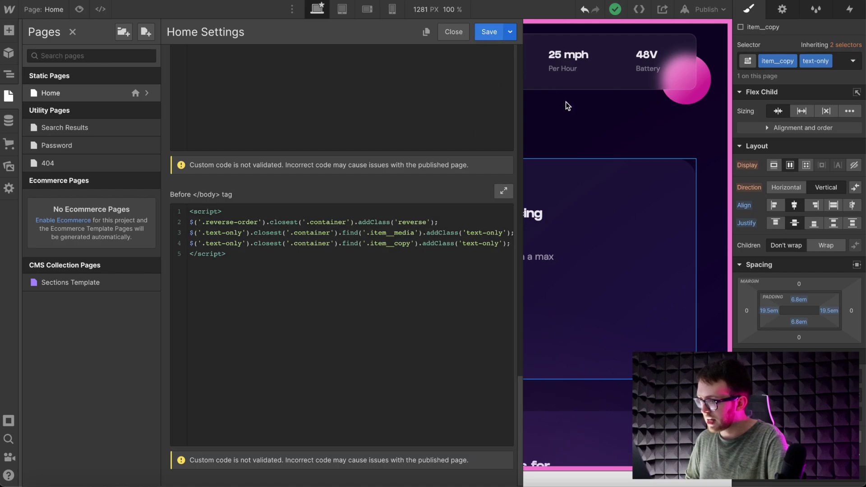
# Remove the text-only combo class from the item__copy and item__media blocks.
pyautogui.click(8, 74)
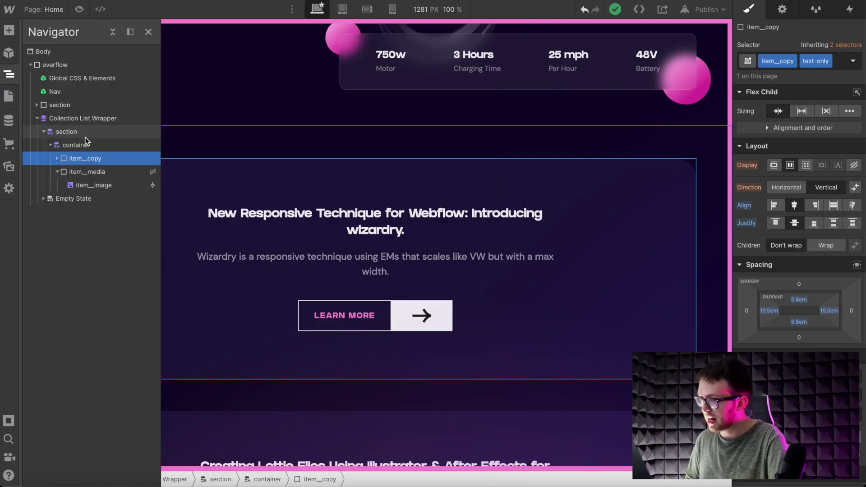
pyautogui.click(825, 61)
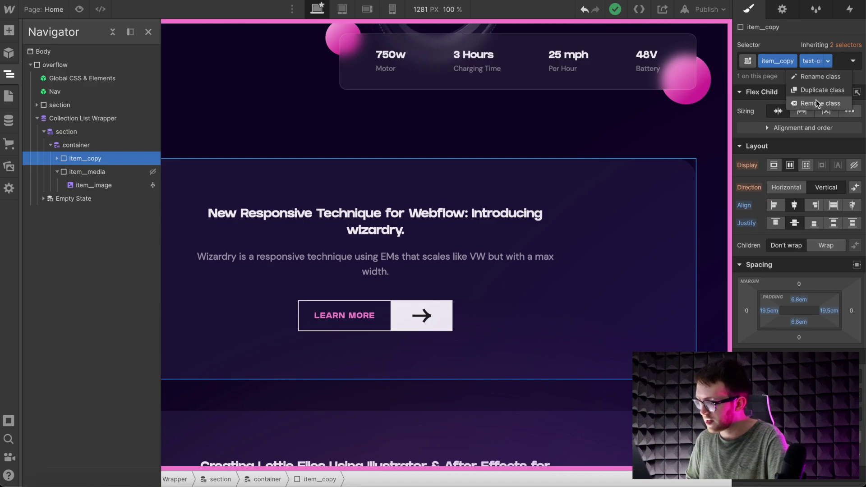
pyautogui.click(816, 102)
pyautogui.click(102, 170)
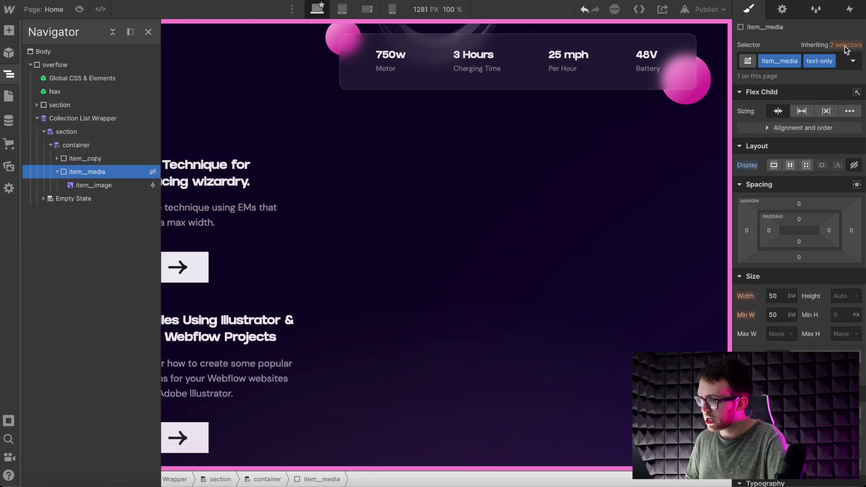
pyautogui.click(829, 63)
pyautogui.click(821, 104)
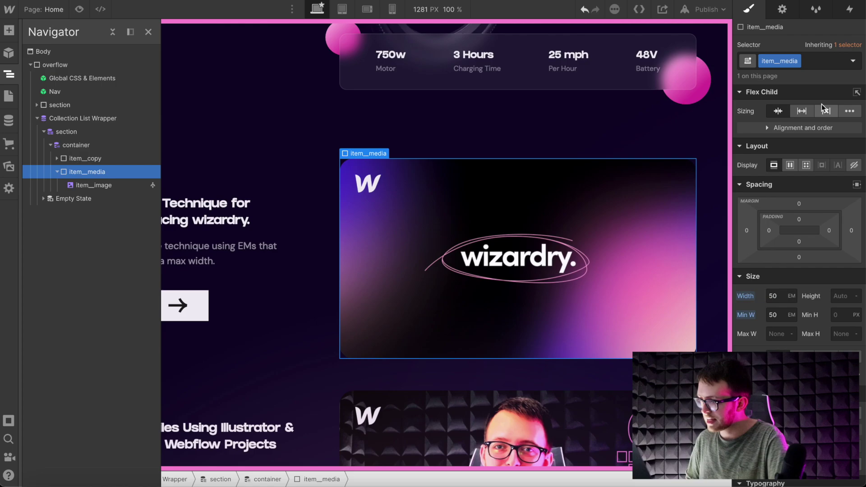
# Publish the site to the selected webflow.io domain.
pyautogui.click(667, 144)
pyautogui.click(725, 9)
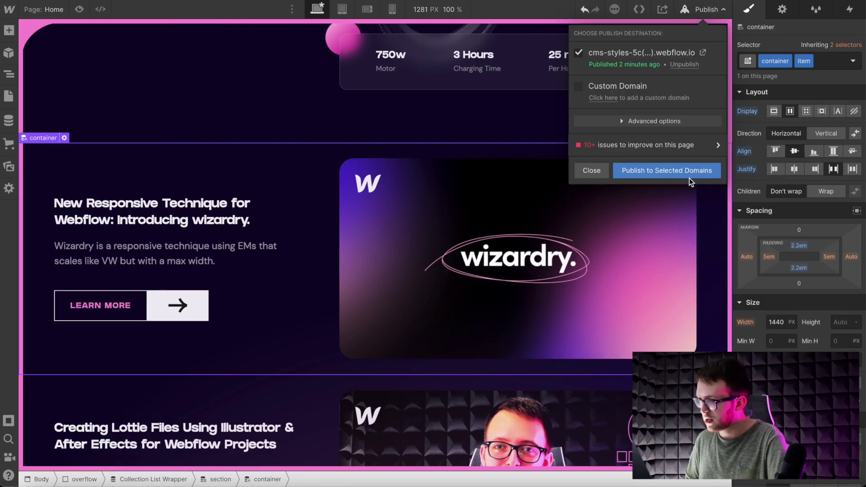
pyautogui.click(690, 173)
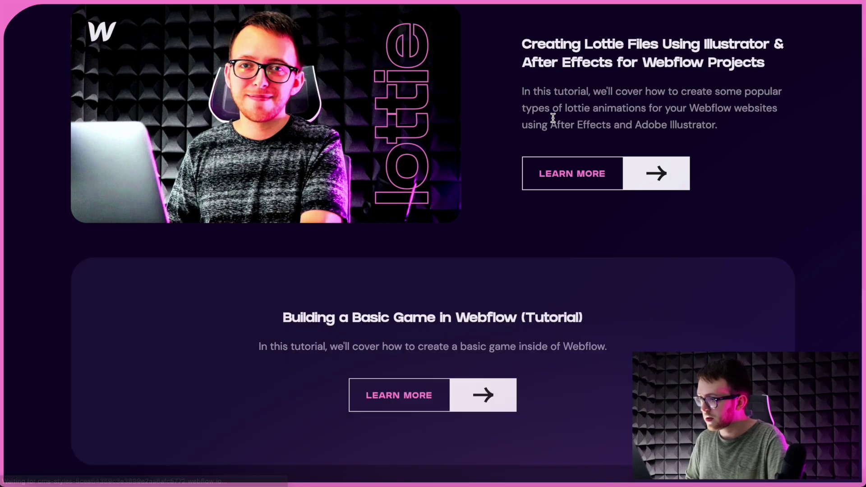
# Examine the layouts of the wizardry, lottie and basic game sections on the published page.
pyautogui.scroll(1, 369, 271)
pyautogui.scroll(10, 368, 262)
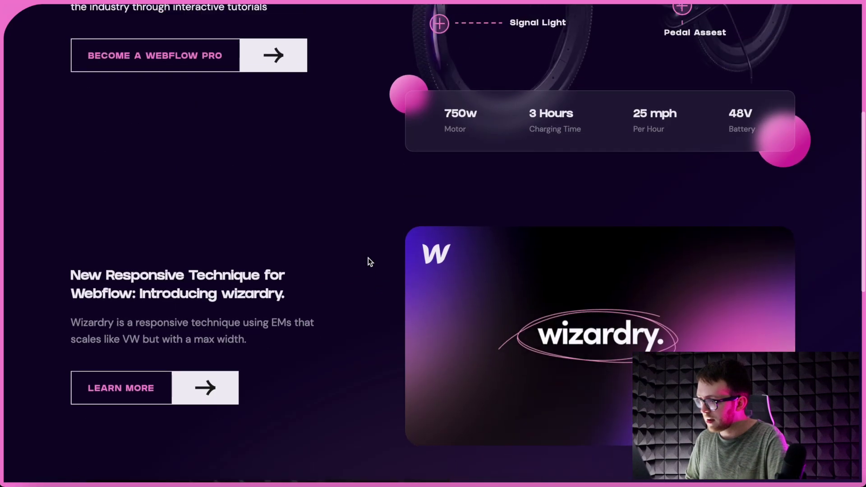
pyautogui.scroll(-7, 331, 239)
pyautogui.scroll(-5, 324, 234)
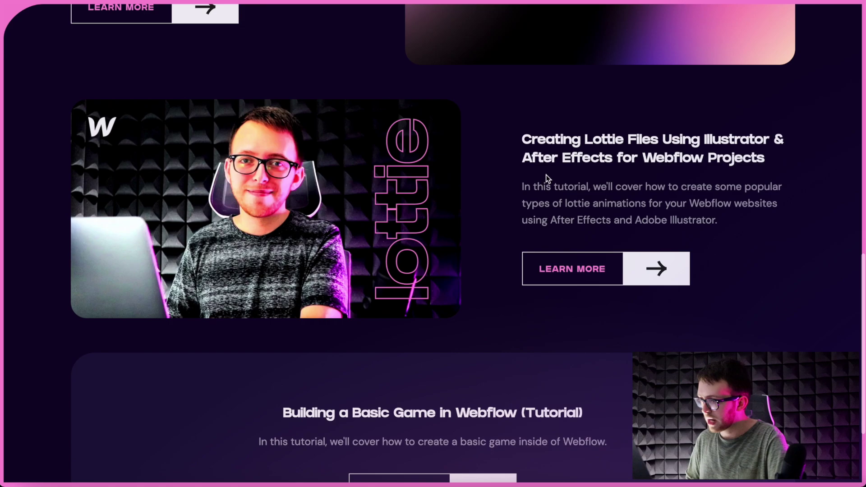
pyautogui.moveTo(315, 276); pyautogui.dragTo(489, 296)
pyautogui.click(540, 296)
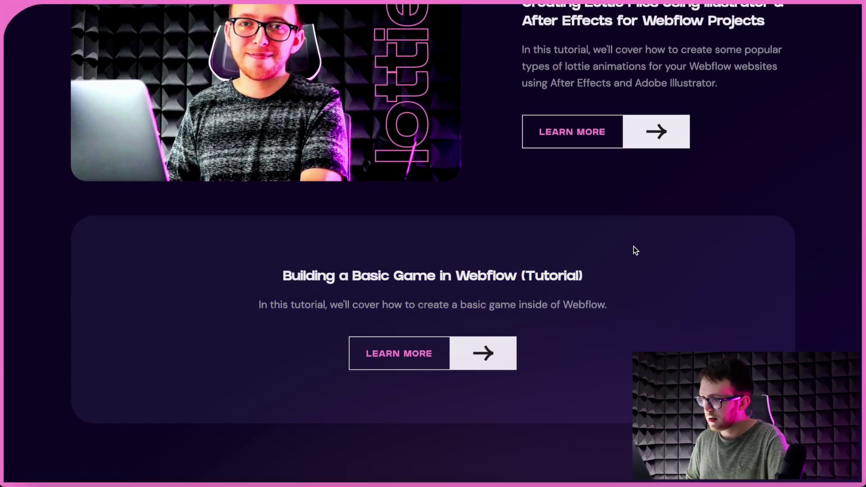
pyautogui.scroll(4, 633, 246)
pyautogui.scroll(3, 633, 246)
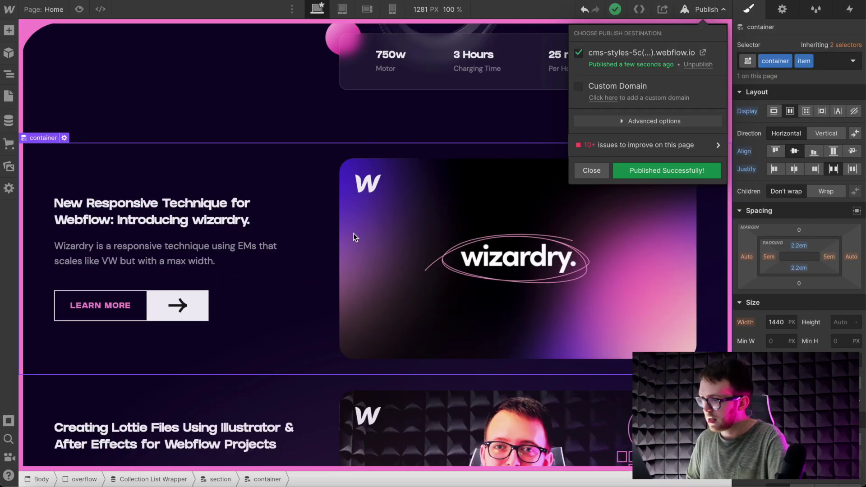
# Apply the existing combo class image-only to the item__copy and item__media blocks in the Webflow Designer.
pyautogui.click(392, 240)
pyautogui.click(402, 203)
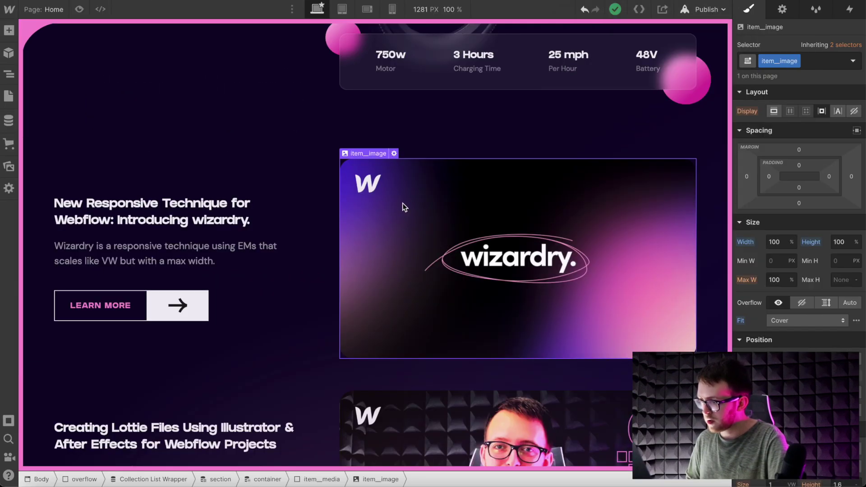
pyautogui.click(211, 276)
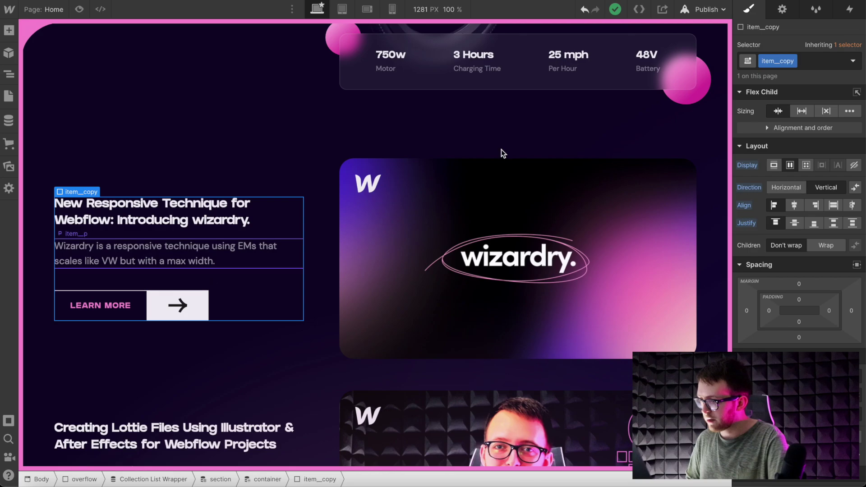
pyautogui.click(816, 62)
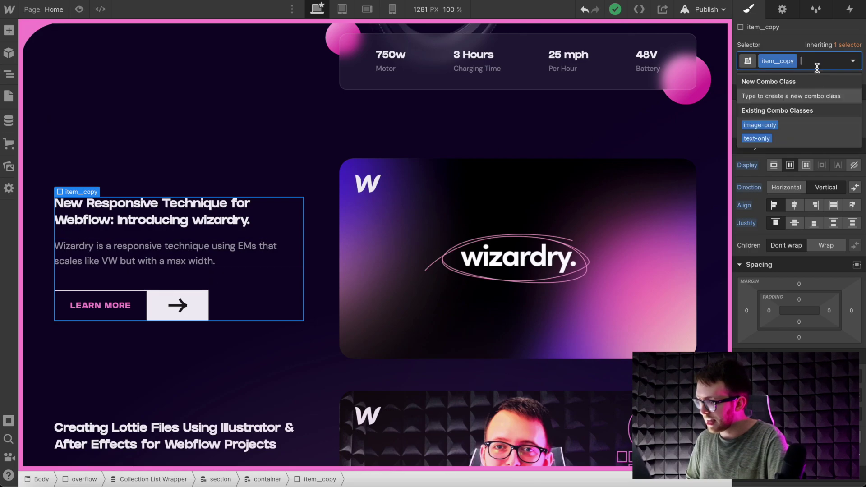
pyautogui.click(760, 125)
pyautogui.click(315, 250)
pyautogui.press('super+Up')
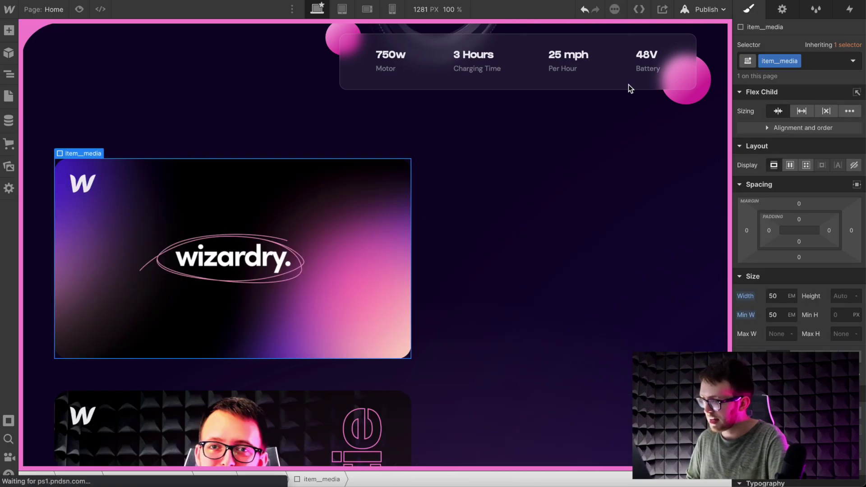
pyautogui.click(840, 62)
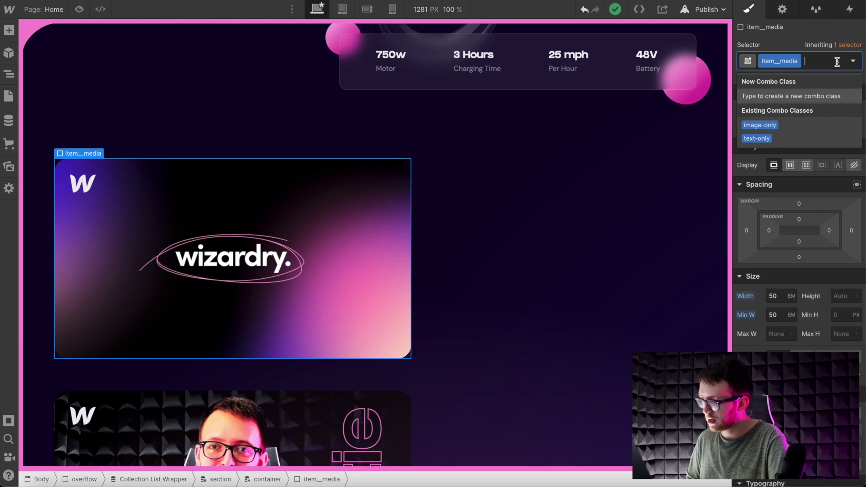
pyautogui.click(764, 127)
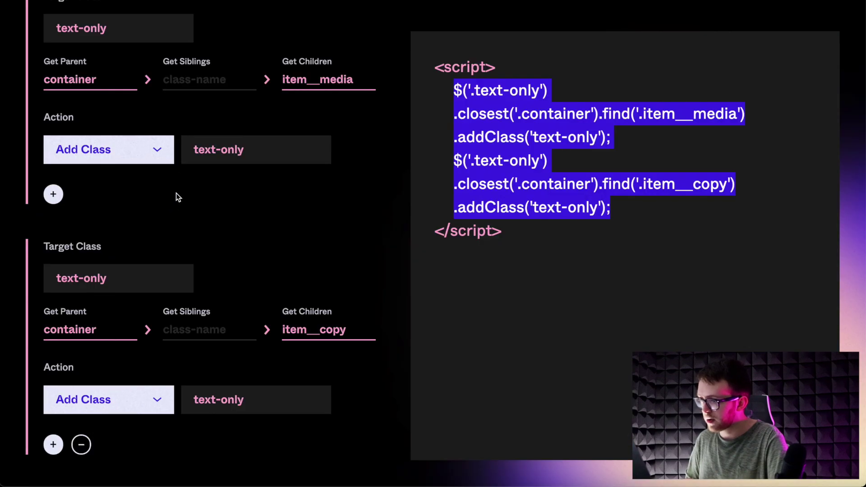
# In jQuery Builder, change the target class of both statement blocks to image-only.
pyautogui.scroll(5, 176, 197)
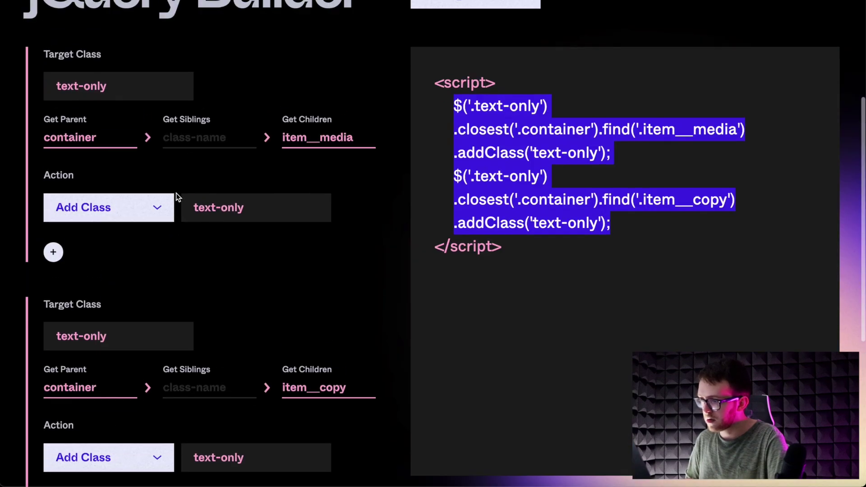
pyautogui.moveTo(135, 160); pyautogui.dragTo(36, 156)
pyautogui.click(66, 158)
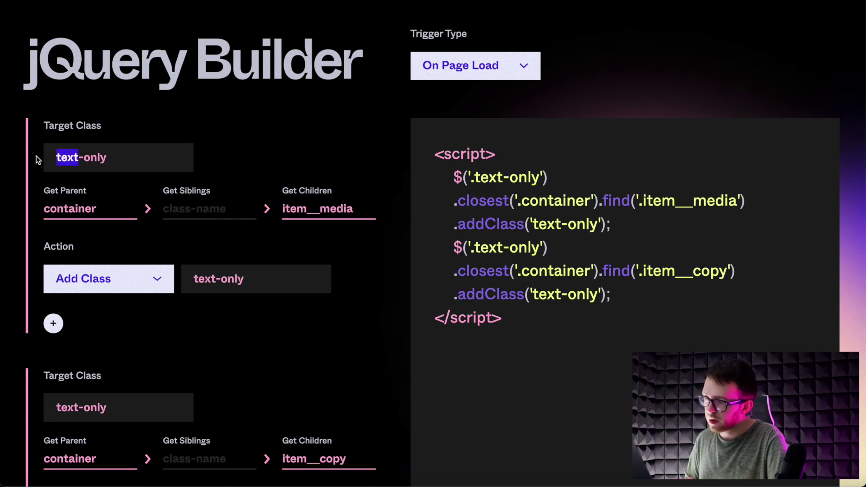
pyautogui.write('image')
pyautogui.moveTo(82, 407); pyautogui.dragTo(43, 405)
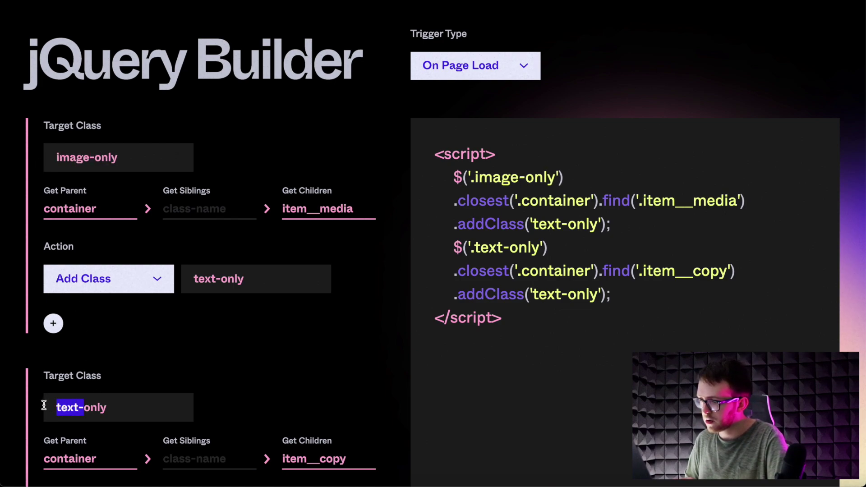
pyautogui.write('image-')
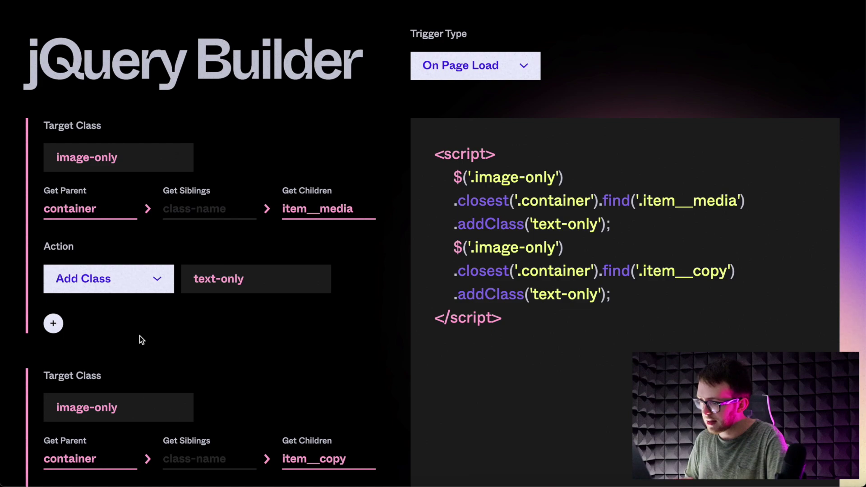
# Set the Add Class value to image-only in both the item__media and item__copy blocks.
pyautogui.moveTo(363, 209); pyautogui.dragTo(278, 208)
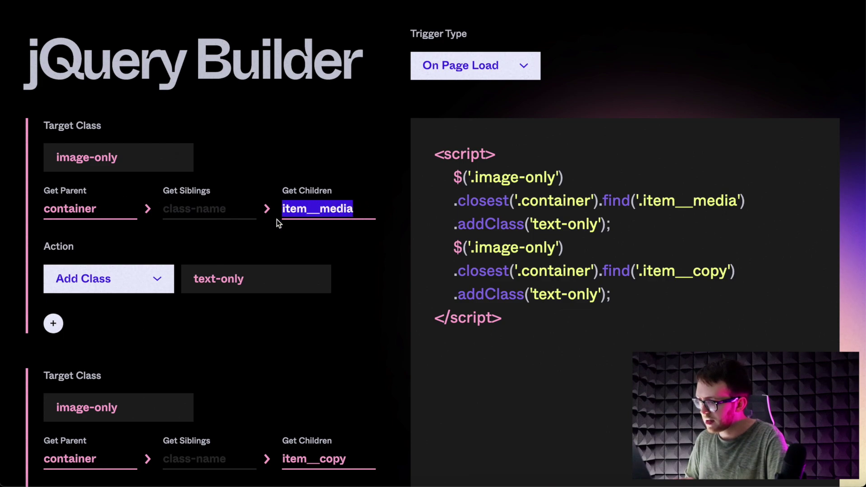
pyautogui.click(212, 279)
pyautogui.write('image')
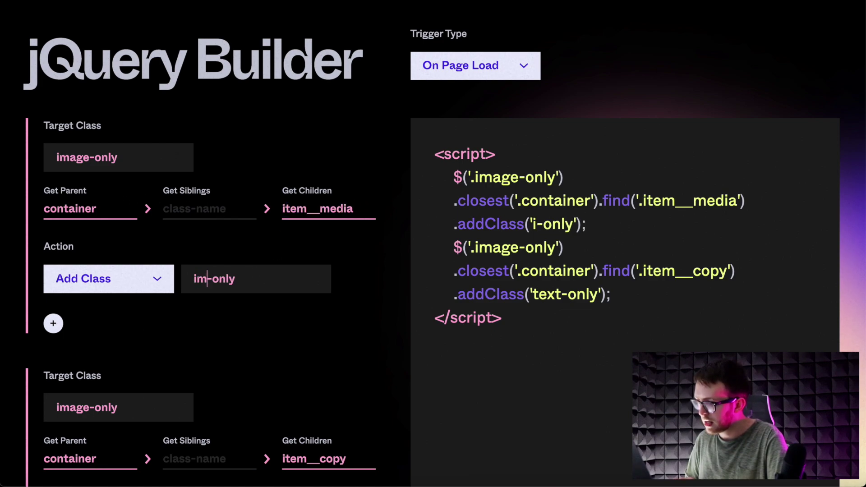
pyautogui.scroll(-3, 222, 304)
pyautogui.moveTo(218, 412); pyautogui.dragTo(170, 412)
pyautogui.write('image-only')
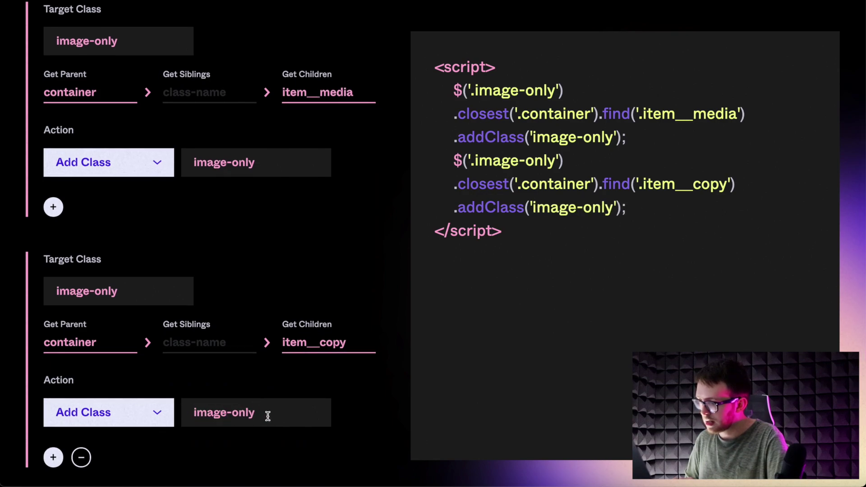
# Copy the generated image-only statements without the script tags.
pyautogui.scroll(1, 657, 209)
pyautogui.moveTo(656, 210); pyautogui.dragTo(445, 100)
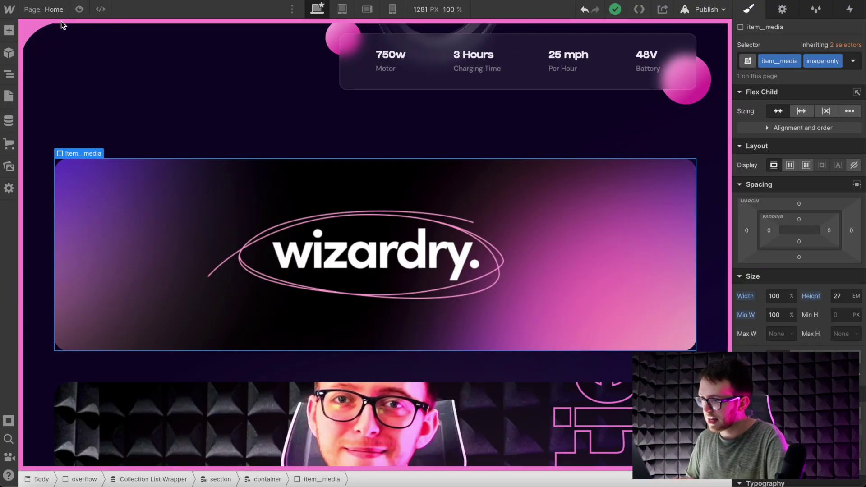
# Add the copied image-only statements below the text-only lines in the Home page's before-body custom code and save the page settings.
pyautogui.click(8, 96)
pyautogui.click(149, 94)
pyautogui.scroll(-20, 331, 287)
pyautogui.click(190, 254)
pyautogui.press('Return')
pyautogui.press('Up')
pyautogui.write("$('.image-only').closest('.container').find('.item__media').addClass('image-only'); $('.image-only').closest('.container').find('.item__copy').addClass('image-only');")
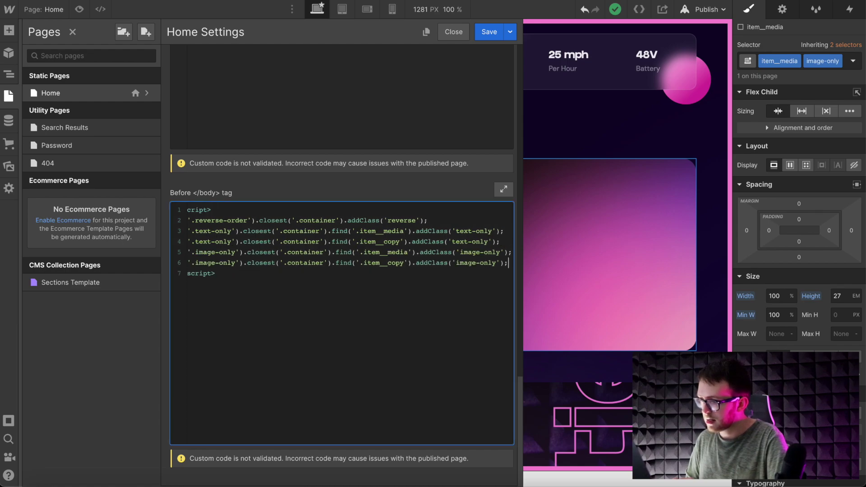
pyautogui.click(490, 33)
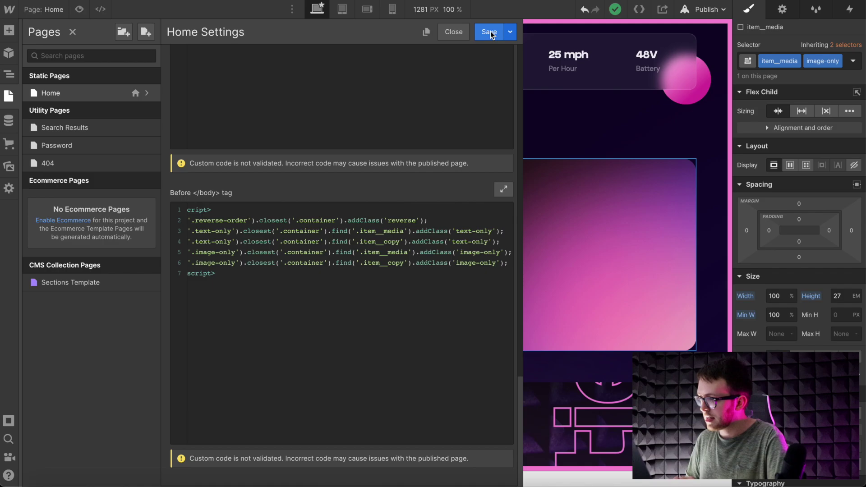
# Remove the image-only combo class from the item__media and item__copy blocks.
pyautogui.click(837, 62)
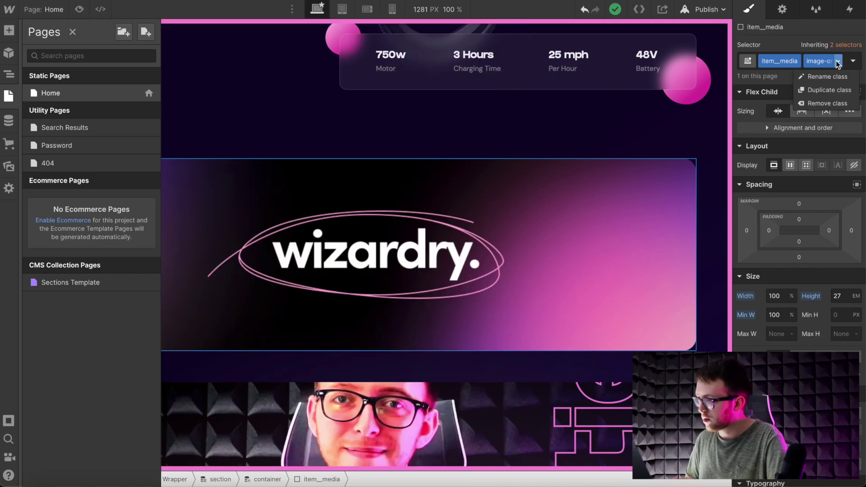
pyautogui.click(823, 109)
pyautogui.click(8, 75)
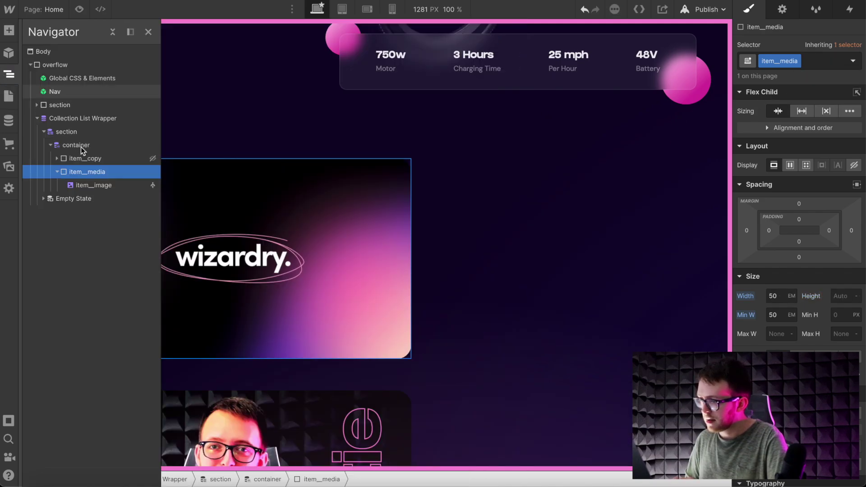
pyautogui.click(85, 158)
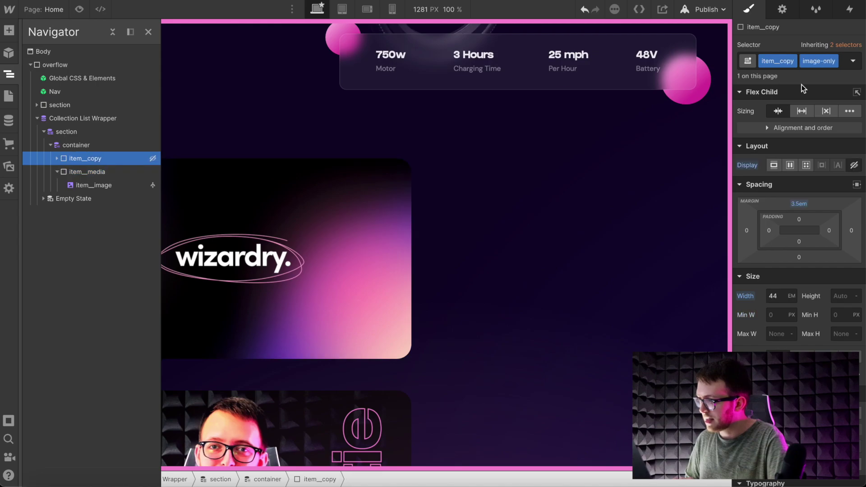
pyautogui.click(835, 60)
pyautogui.click(830, 105)
pyautogui.click(720, 190)
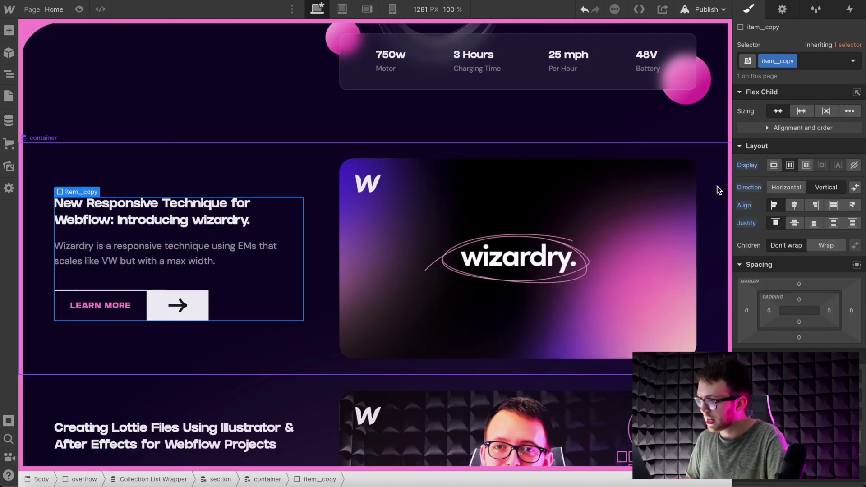
# Publish the site to its webflow.io domain and check the layouts of all three sections on the live page.
pyautogui.click(720, 10)
pyautogui.click(667, 175)
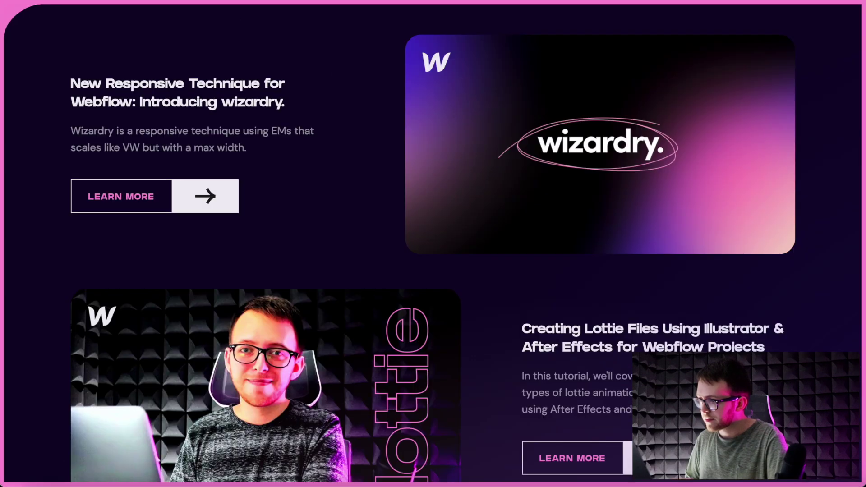
pyautogui.scroll(4, 335, 80)
pyautogui.scroll(-3, 335, 81)
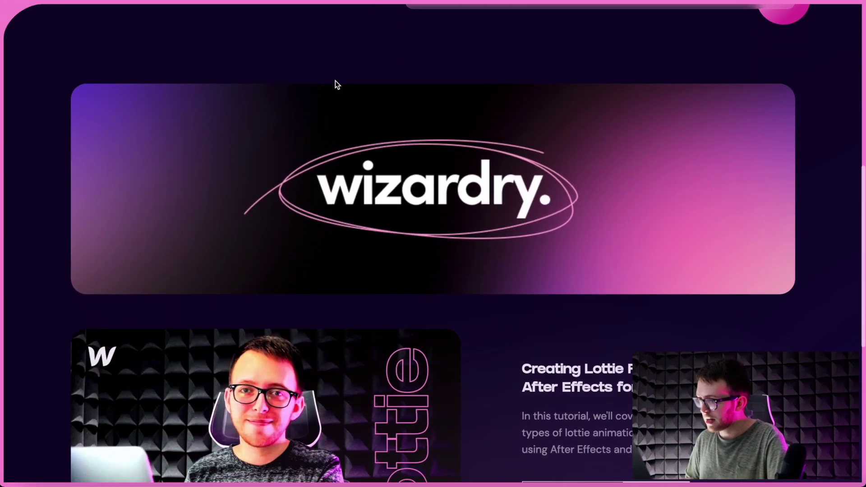
pyautogui.scroll(-4, 480, 223)
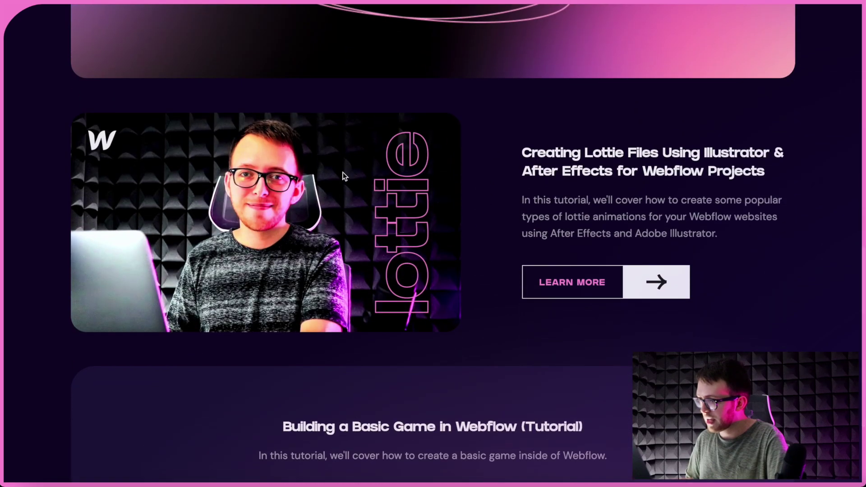
pyautogui.scroll(-3, 594, 210)
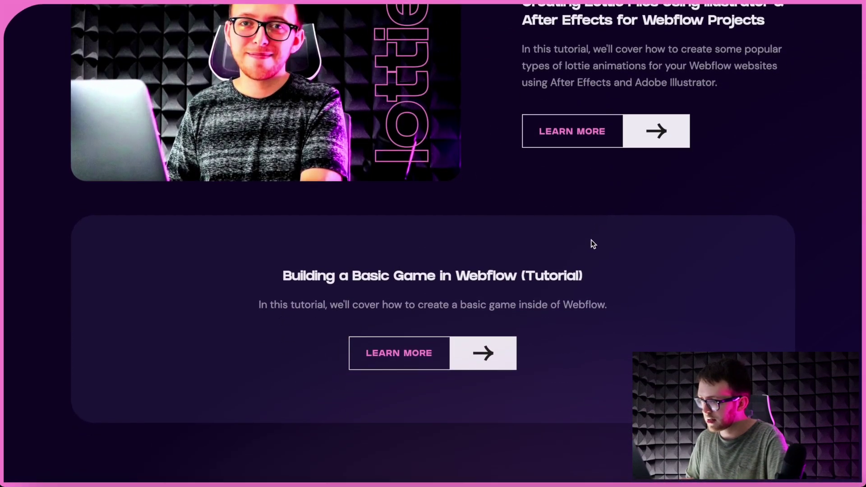
pyautogui.scroll(3, 594, 243)
pyautogui.scroll(1, 593, 243)
pyautogui.press('super+w')
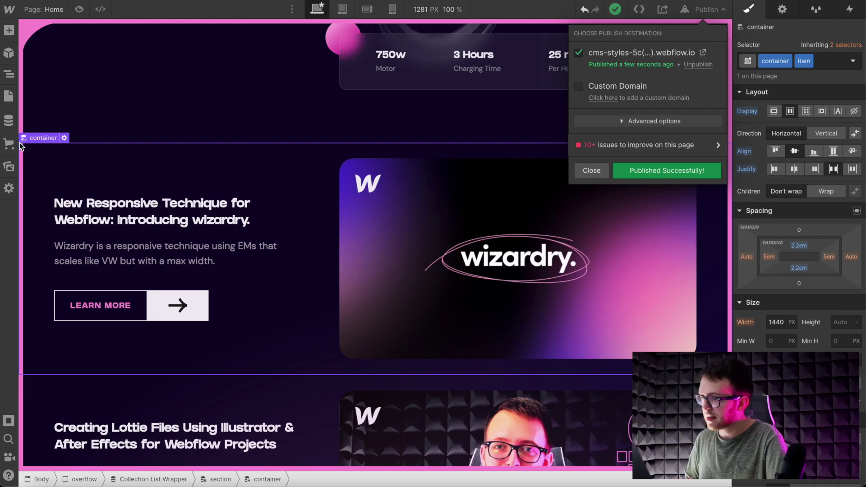
# Clear the Select Style option of the Lottie Files item in the Sections collection and save it.
pyautogui.click(9, 119)
pyautogui.click(8, 120)
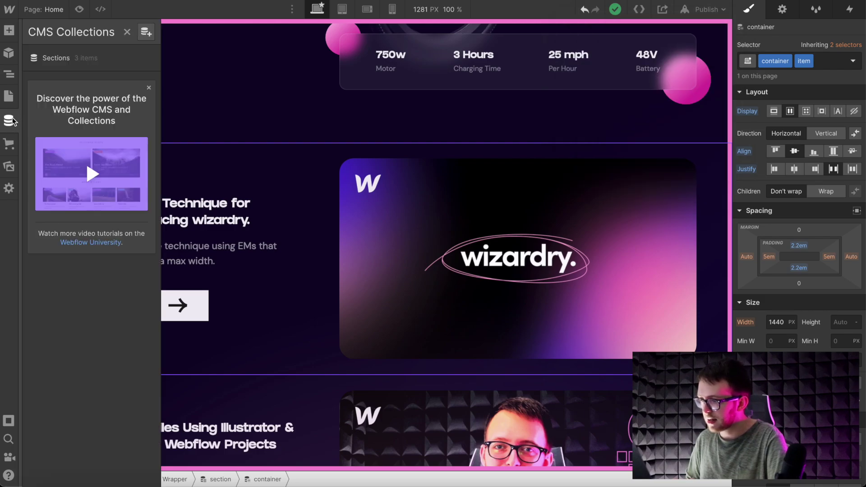
pyautogui.click(79, 57)
pyautogui.click(228, 127)
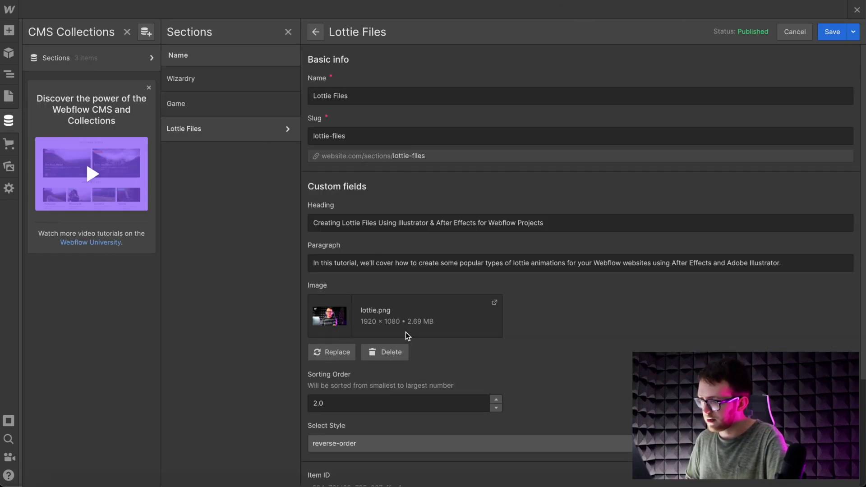
pyautogui.scroll(-3, 407, 336)
pyautogui.click(376, 302)
pyautogui.click(368, 321)
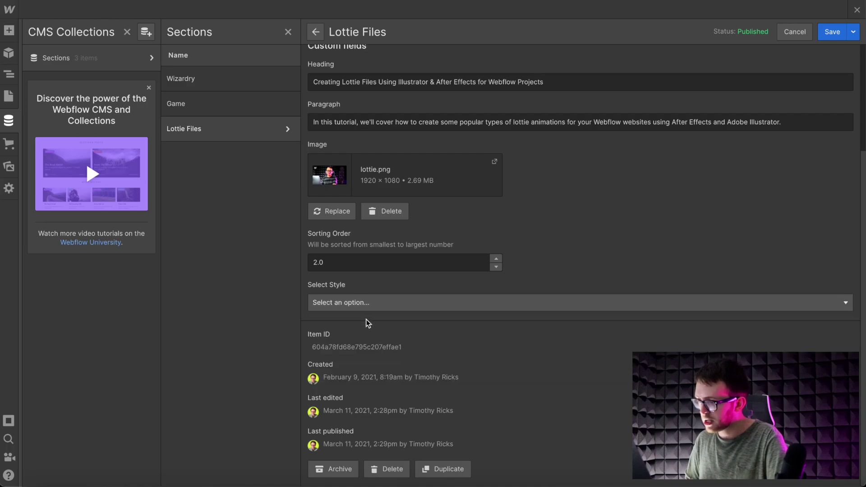
pyautogui.click(832, 32)
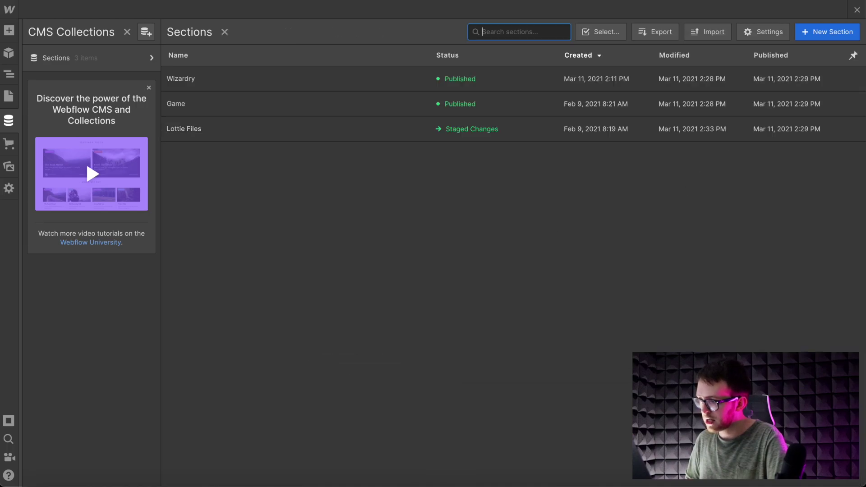
pyautogui.click(857, 10)
# Republish the site and reload the live page to check the Lottie Files section's layout.
pyautogui.click(714, 16)
pyautogui.click(663, 170)
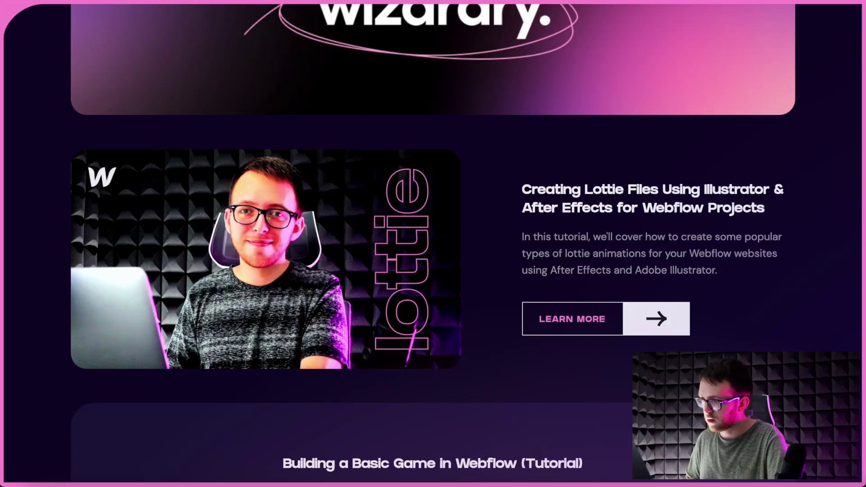
pyautogui.hotkey('ctrl', 'r')
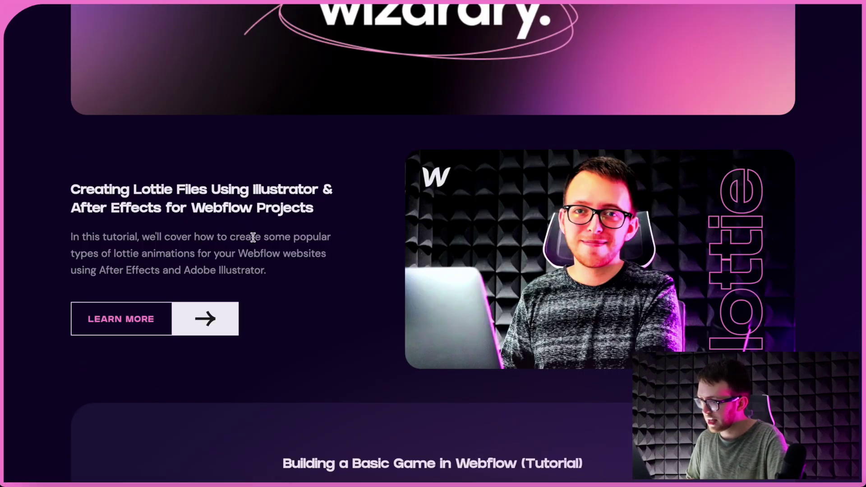
pyautogui.scroll(-3, 253, 237)
pyautogui.scroll(5, 251, 238)
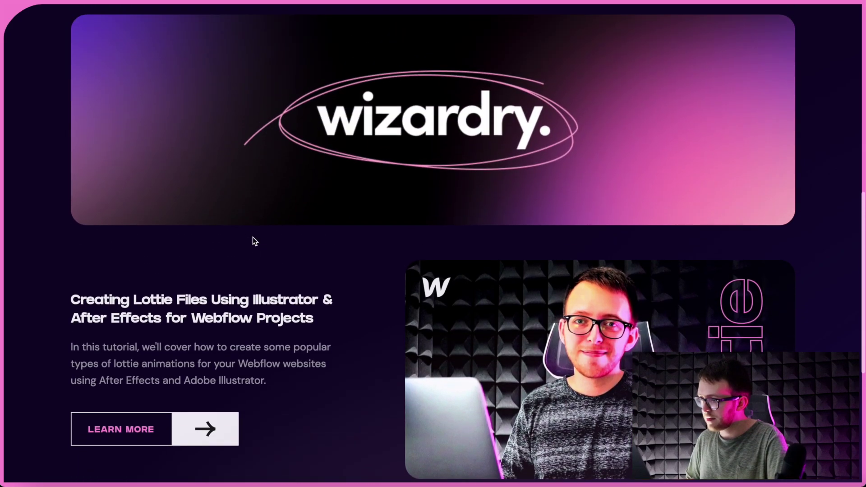